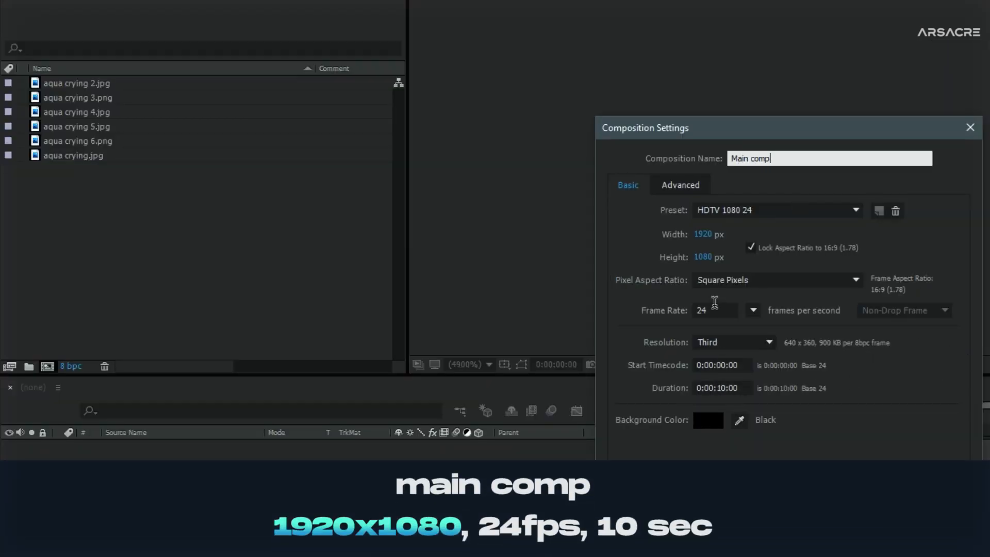
Create a composition named Main comp at 1920 x 1080 px, 24 frames per second and 10 seconds long.
{"action": "left_click_drag", "start_coordinate": [717, 135], "coordinate": [578, 90]}
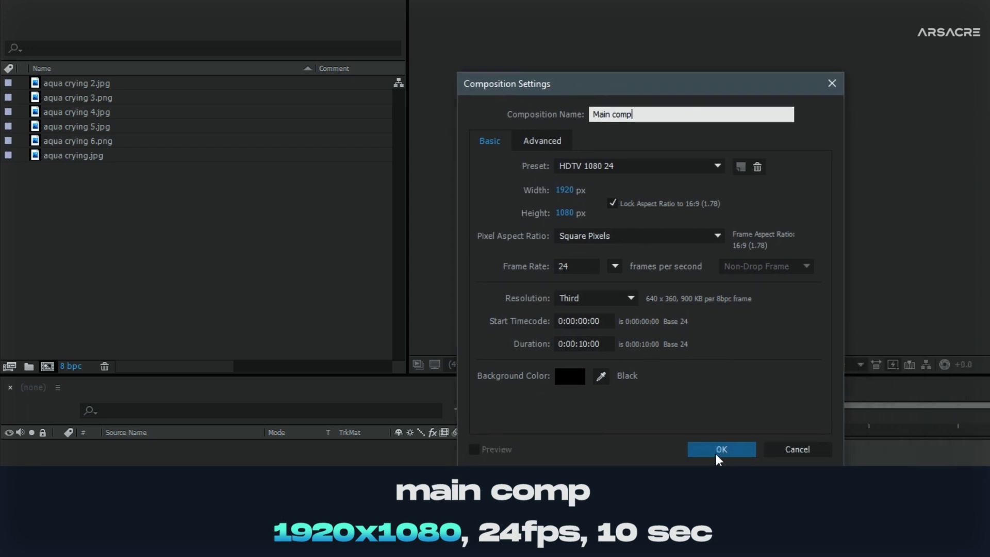
{"action": "left_click", "coordinate": [722, 454]}
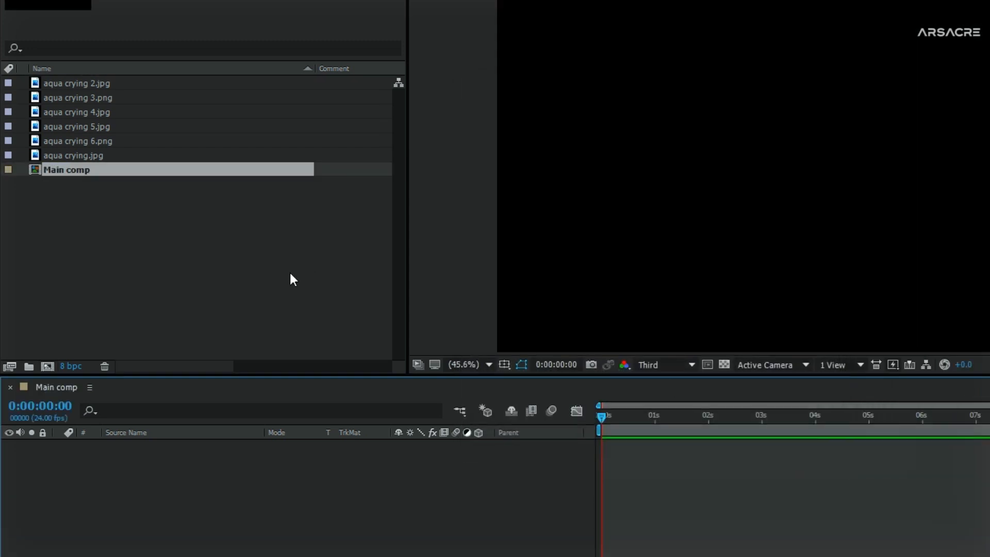
Create another composition named "sqaure format" with the aspect ratio unlocked and a size of 700 x 700 px.
{"action": "left_click", "coordinate": [47, 367]}
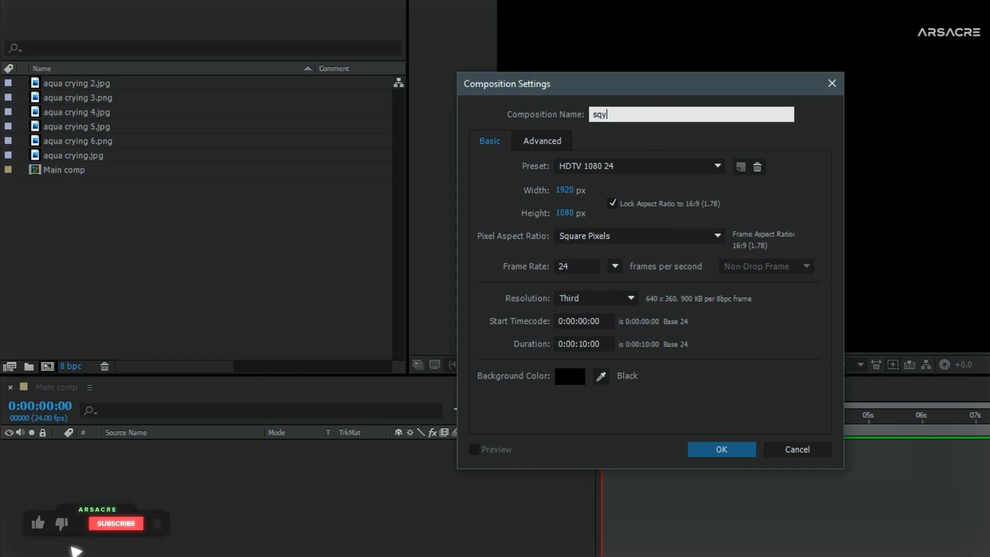
{"action": "type", "text": "sqaure format"}
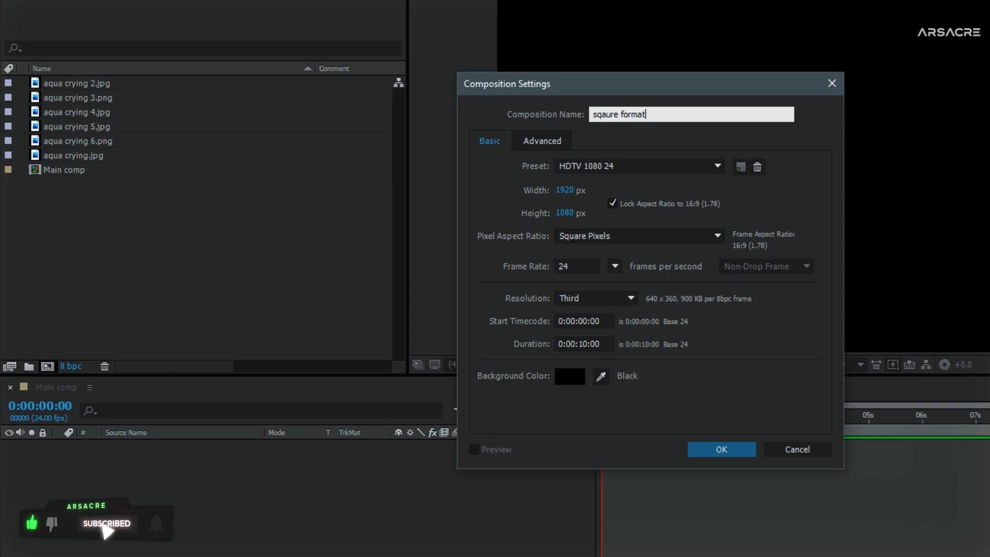
{"action": "left_click", "coordinate": [612, 204]}
{"action": "left_click", "coordinate": [566, 213]}
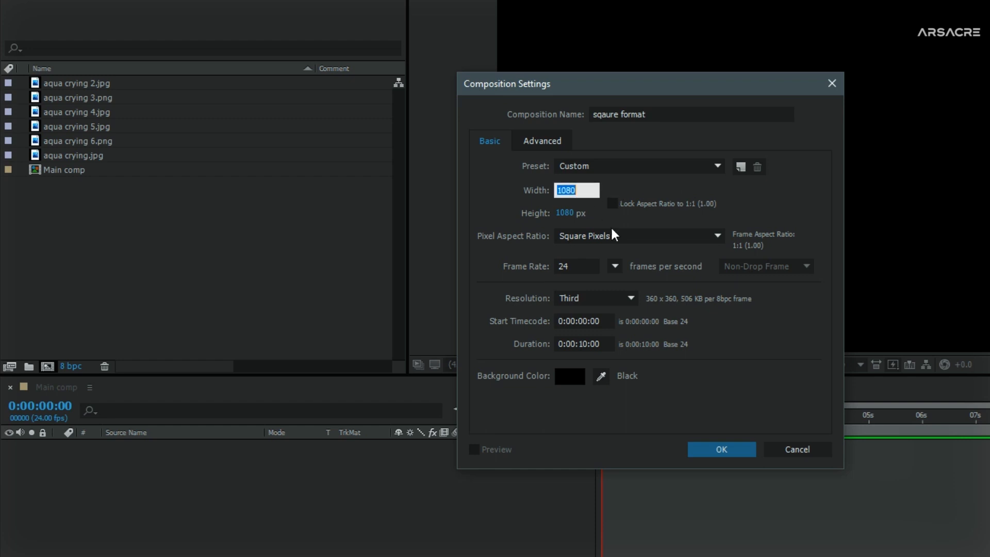
{"action": "type", "text": "700"}
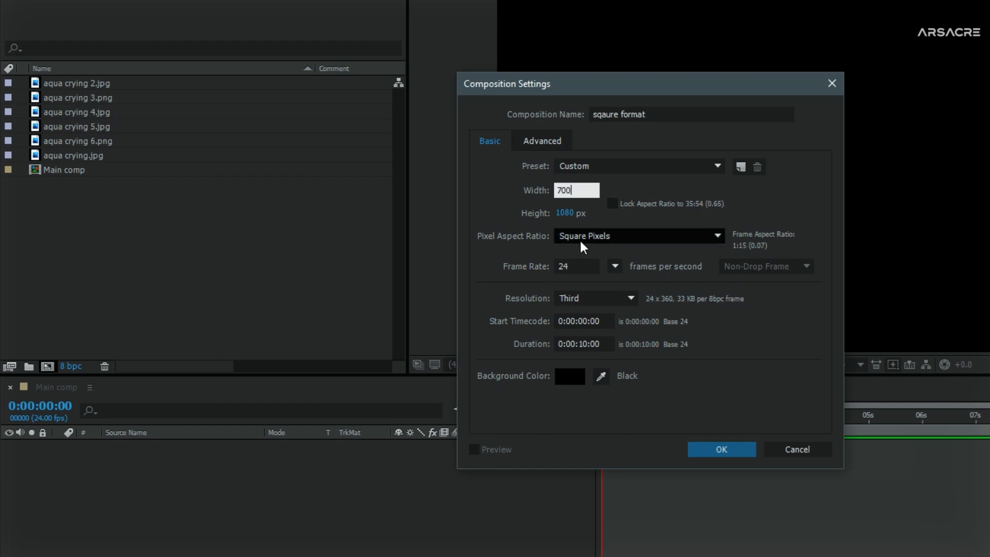
{"action": "key", "text": "Tab"}
{"action": "type", "text": "700"}
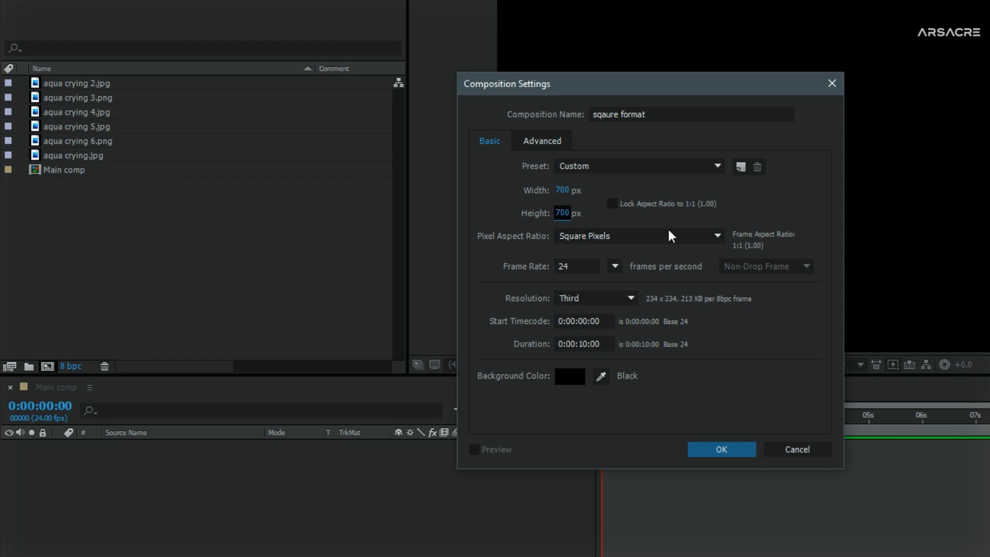
{"action": "left_click", "coordinate": [721, 451]}
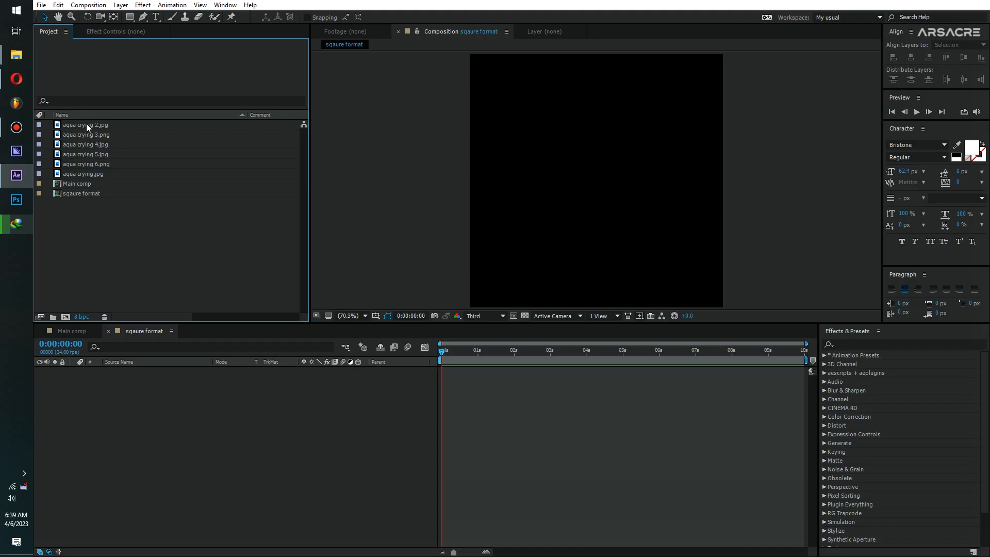
Add aqua crying.jpg to the sqaure format composition and scale it up to fill the frame.
{"action": "left_click", "coordinate": [86, 123]}
{"action": "left_click", "coordinate": [85, 172]}
{"action": "left_click_drag", "start_coordinate": [82, 173], "coordinate": [401, 391]}
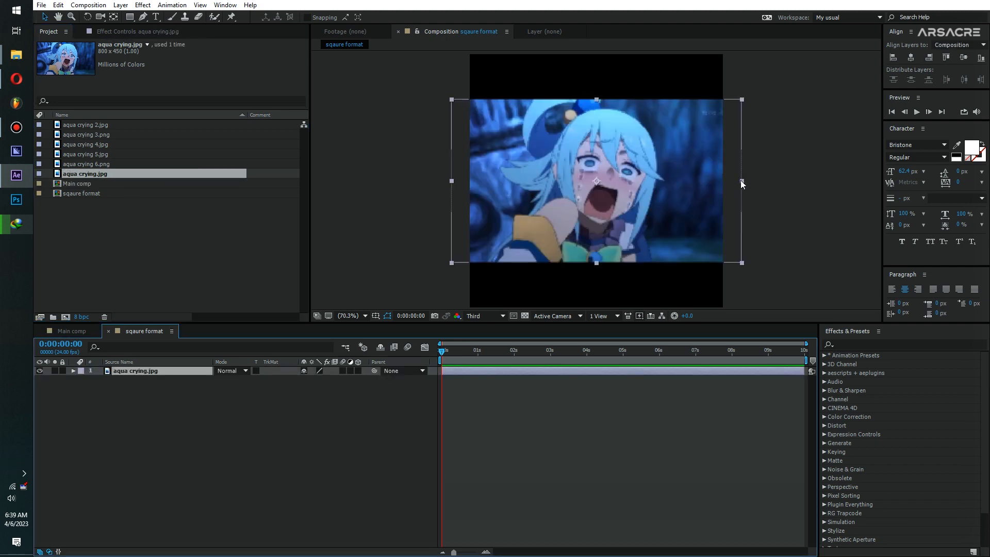
{"action": "left_click_drag", "start_coordinate": [741, 180], "coordinate": [823, 196]}
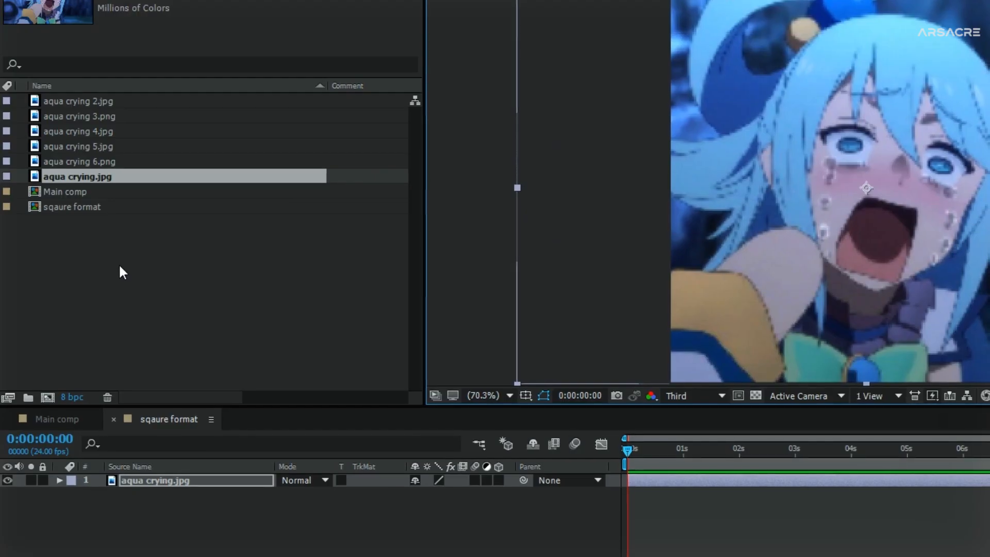
Duplicate the sqaure format composition in the project and open the copy.
{"action": "left_click", "coordinate": [113, 237]}
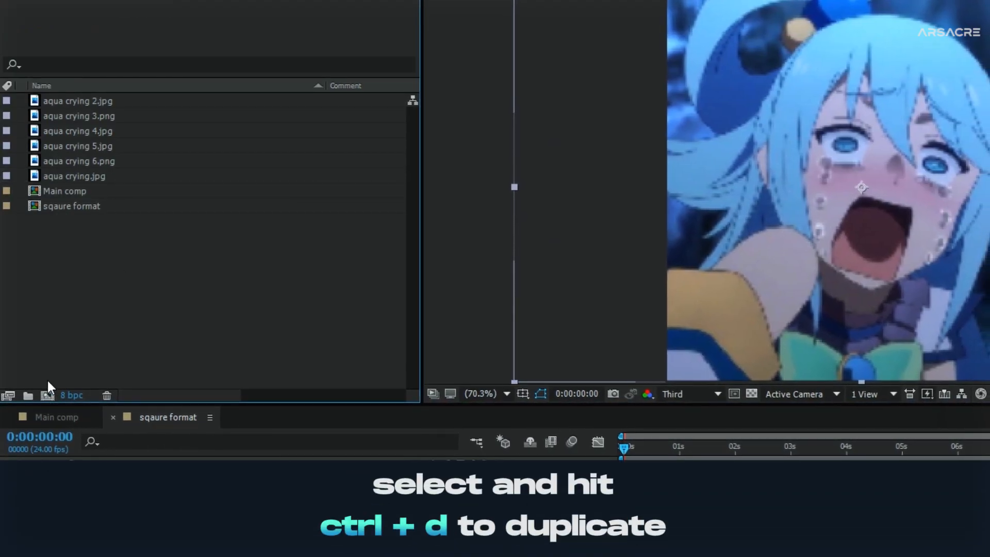
{"action": "left_click", "coordinate": [61, 205]}
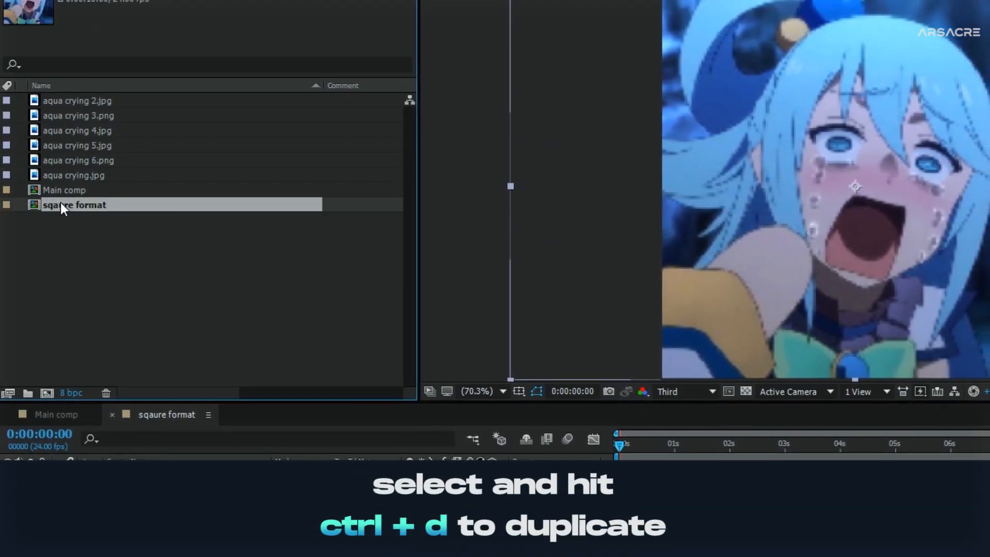
{"action": "key", "text": "ctrl+d"}
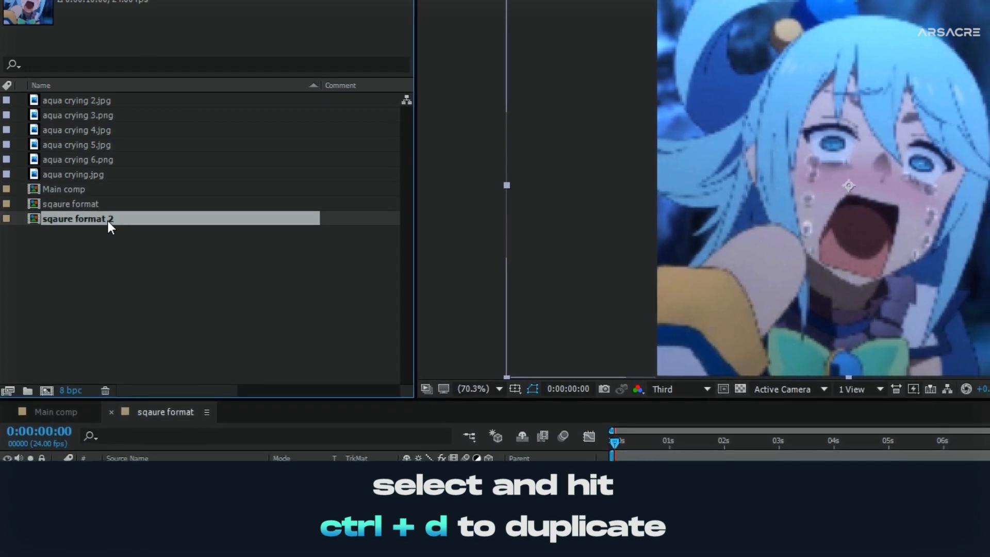
{"action": "double_click", "coordinate": [108, 221]}
{"action": "mouse_move", "coordinate": [616, 444]}
{"action": "left_mouse_down"}
{"action": "mouse_move", "coordinate": [695, 450]}
{"action": "mouse_move", "coordinate": [613, 448]}
{"action": "left_mouse_up"}
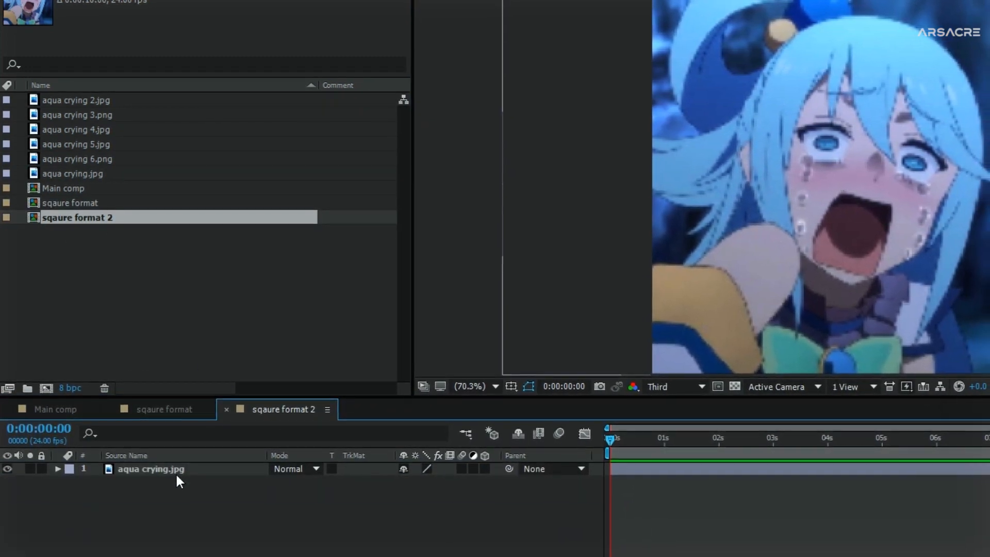
Replace the copied image layer with aqua crying 2.jpg and scale it up to fill the square frame.
{"action": "left_click", "coordinate": [175, 471]}
{"action": "key", "text": "Delete"}
{"action": "left_click_drag", "start_coordinate": [88, 100], "coordinate": [369, 500]}
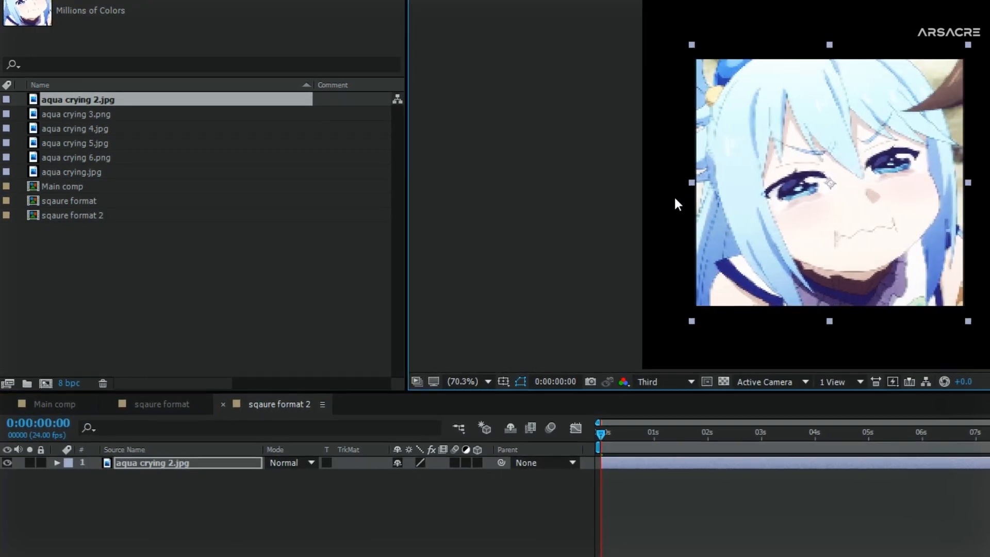
{"action": "left_click_drag", "start_coordinate": [675, 198], "coordinate": [634, 216]}
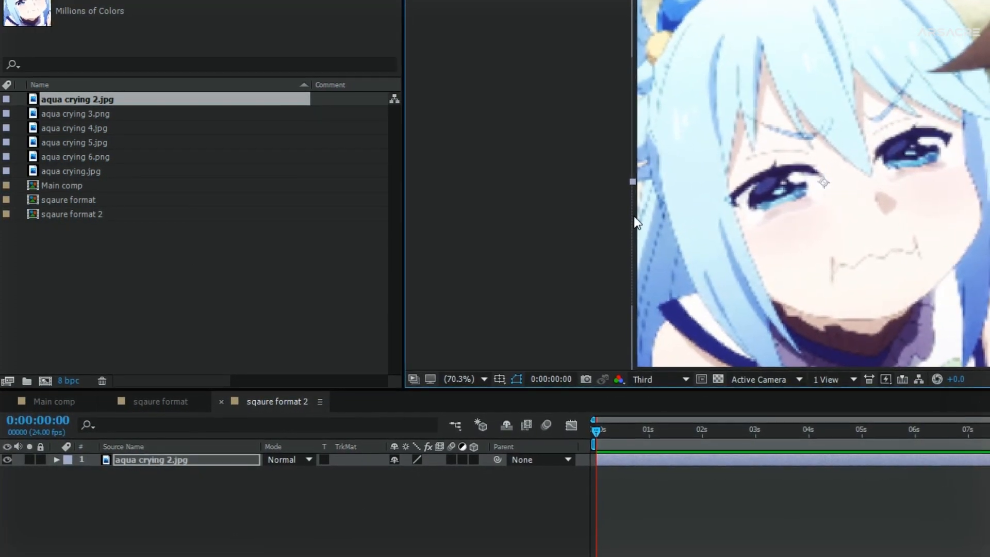
Set the label colour of both square format compositions to Red.
{"action": "left_click", "coordinate": [70, 215]}
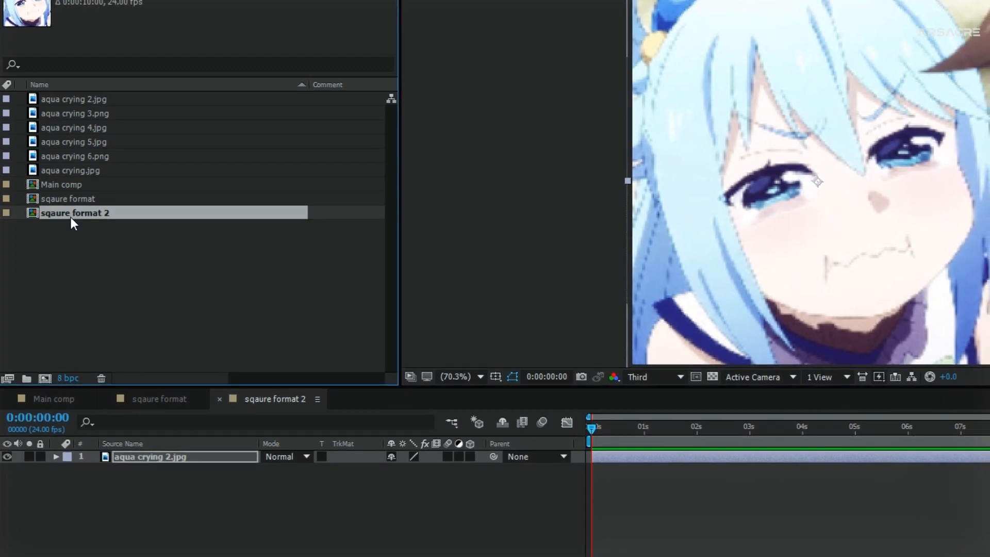
{"action": "left_click", "coordinate": [62, 199], "text": "shift"}
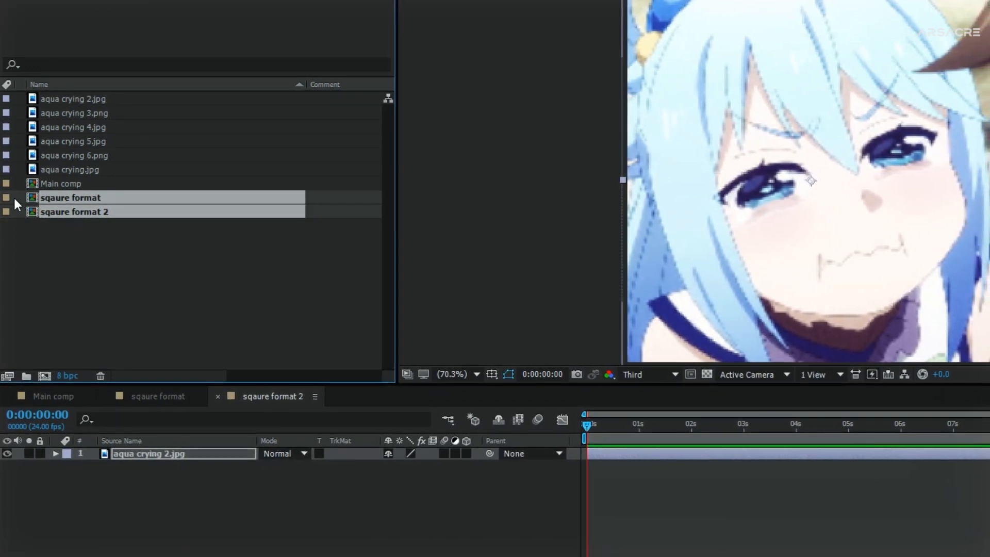
{"action": "left_click", "coordinate": [8, 198]}
{"action": "left_click", "coordinate": [40, 263]}
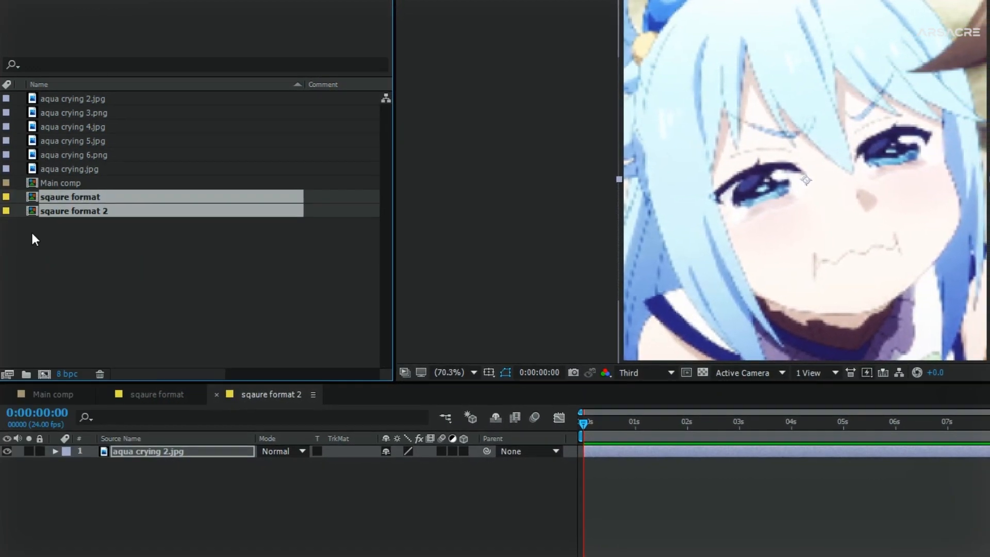
{"action": "left_click", "coordinate": [7, 196]}
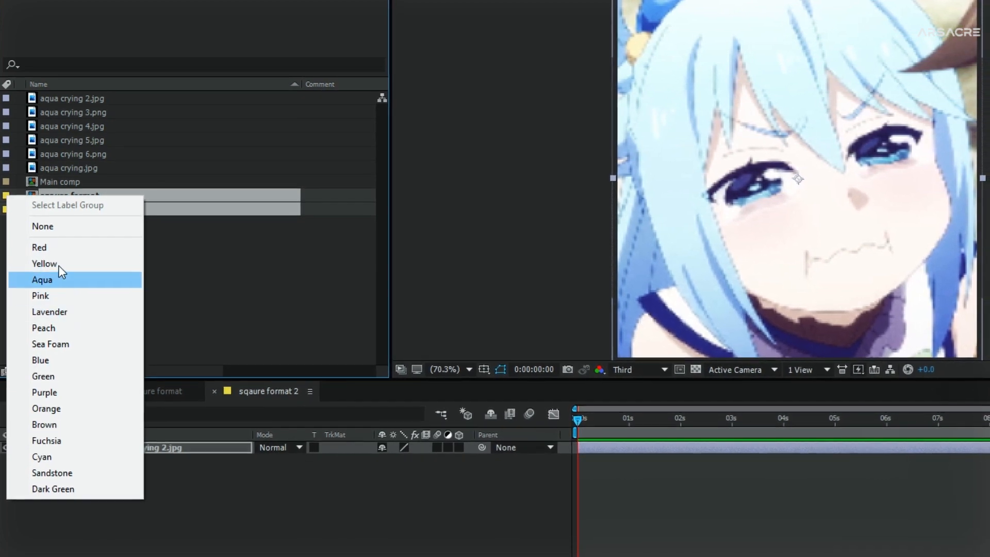
{"action": "left_click", "coordinate": [58, 249]}
{"action": "left_click", "coordinate": [57, 249]}
Duplicate the sqaure format 2 composition and open the copy.
{"action": "left_click", "coordinate": [69, 209]}
{"action": "key", "text": "ctrl+d"}
{"action": "left_click", "coordinate": [83, 244]}
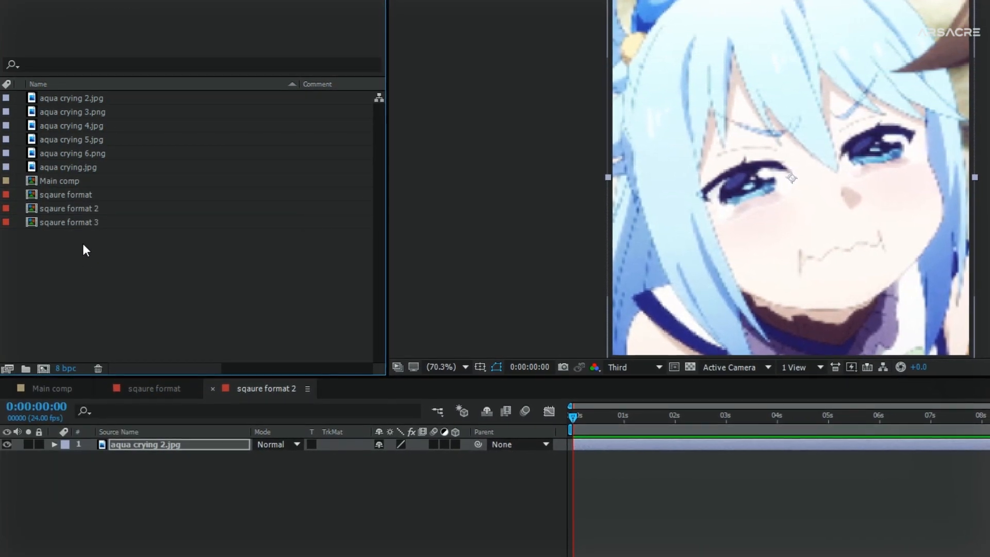
{"action": "double_click", "coordinate": [88, 221]}
Add aqua crying 3.png to the open square composition and delete the old aqua crying 2.jpg layer.
{"action": "left_click_drag", "start_coordinate": [83, 111], "coordinate": [162, 449]}
{"action": "left_click", "coordinate": [165, 441]}
{"action": "key", "text": "Delete"}
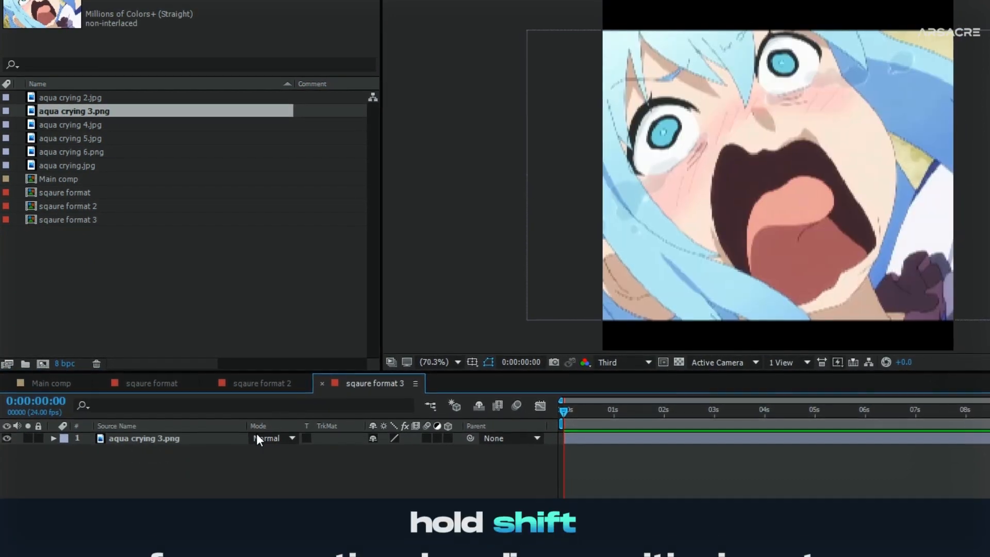
Scale aqua crying 3.png proportionally and shift it slightly right so it fills the square frame, and save the project.
{"action": "left_click", "coordinate": [927, 282]}
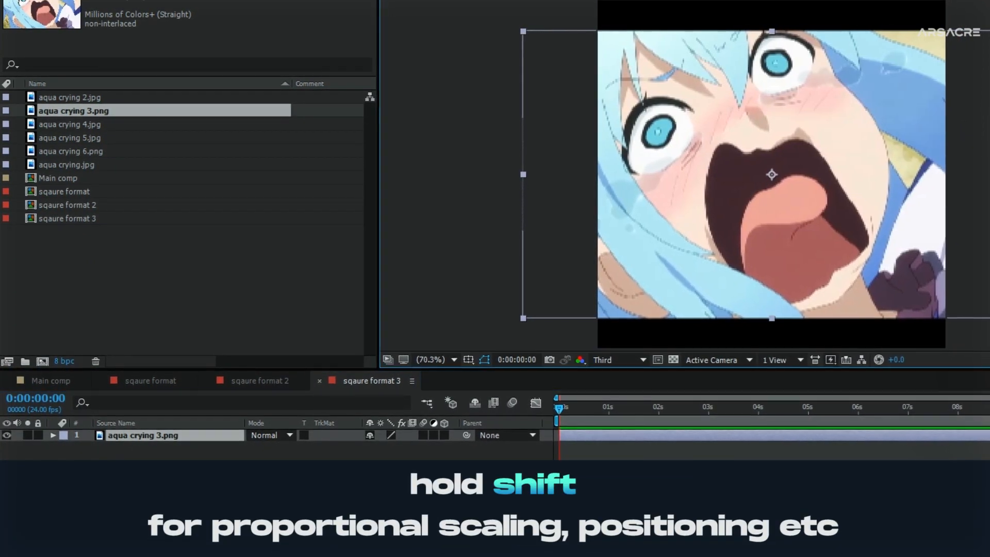
{"action": "left_click_drag", "start_coordinate": [989, 318], "coordinate": [989, 349]}
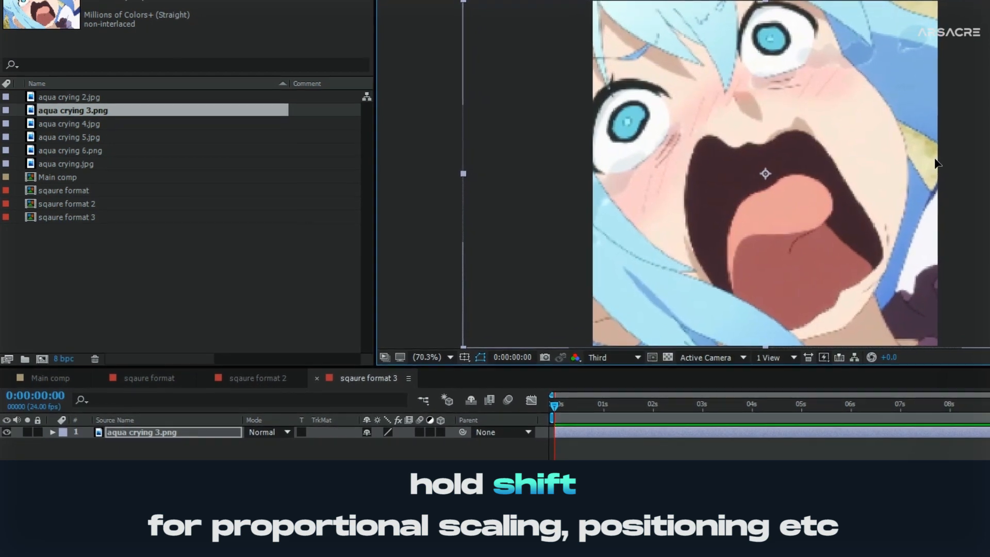
{"action": "left_click_drag", "start_coordinate": [935, 164], "coordinate": [960, 167]}
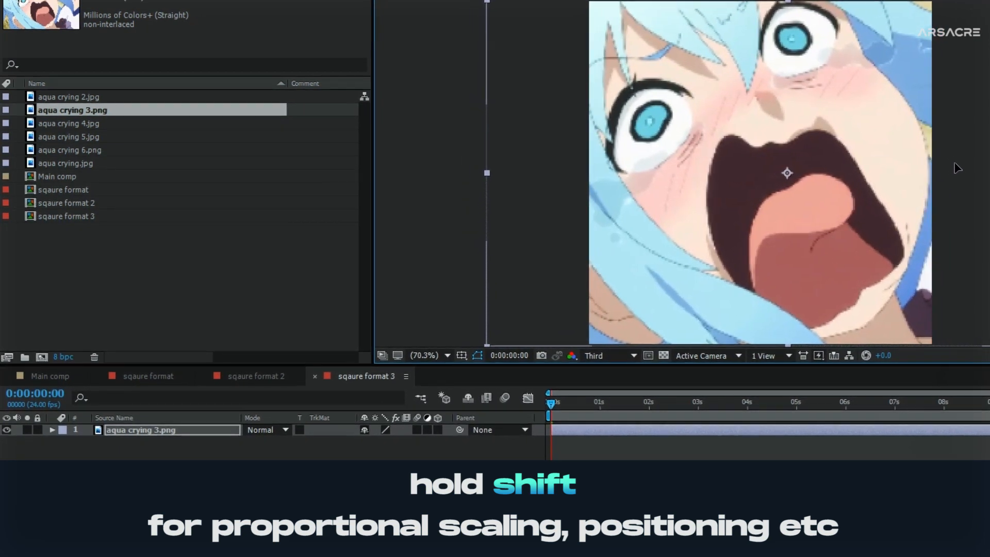
{"action": "left_click", "coordinate": [449, 338]}
{"action": "key", "text": "ctrl+s"}
Duplicate the sqaure format 3 composition and open the copy.
{"action": "left_click", "coordinate": [93, 273]}
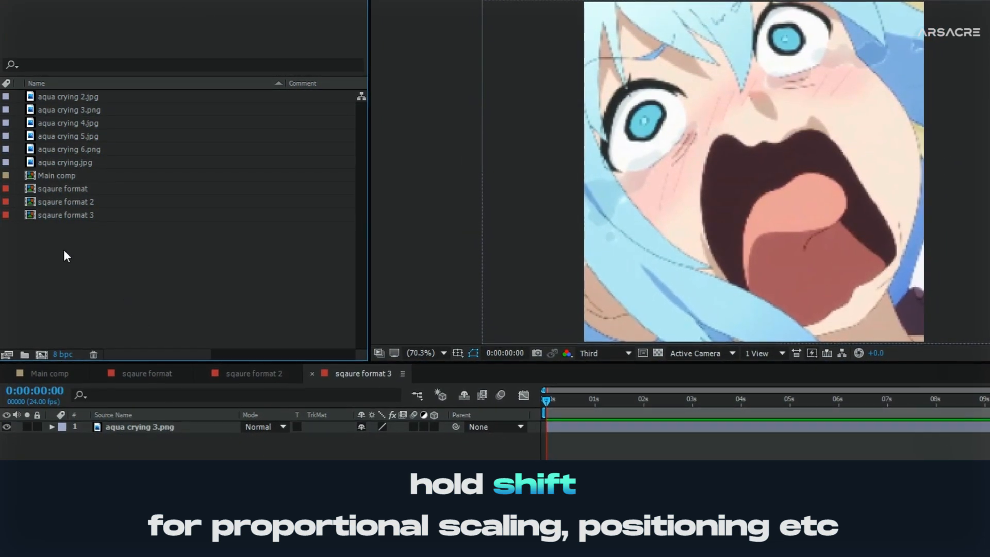
{"action": "left_click", "coordinate": [66, 215]}
{"action": "key", "text": "ctrl+d"}
{"action": "double_click", "coordinate": [83, 227]}
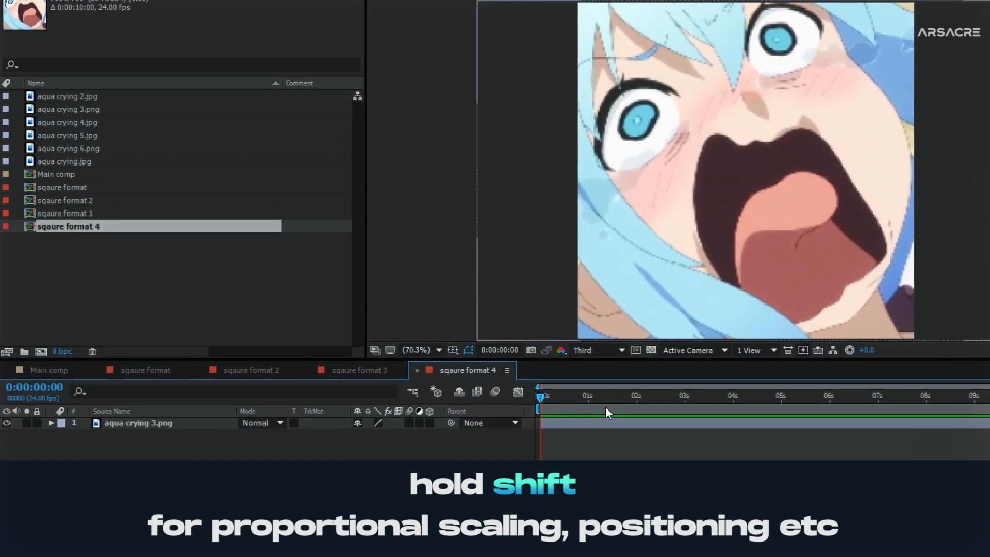
Replace the aqua crying 3.png layer with aqua crying 4.jpg and scale it up to fill the square frame.
{"action": "left_click", "coordinate": [165, 424]}
{"action": "key", "text": "Delete"}
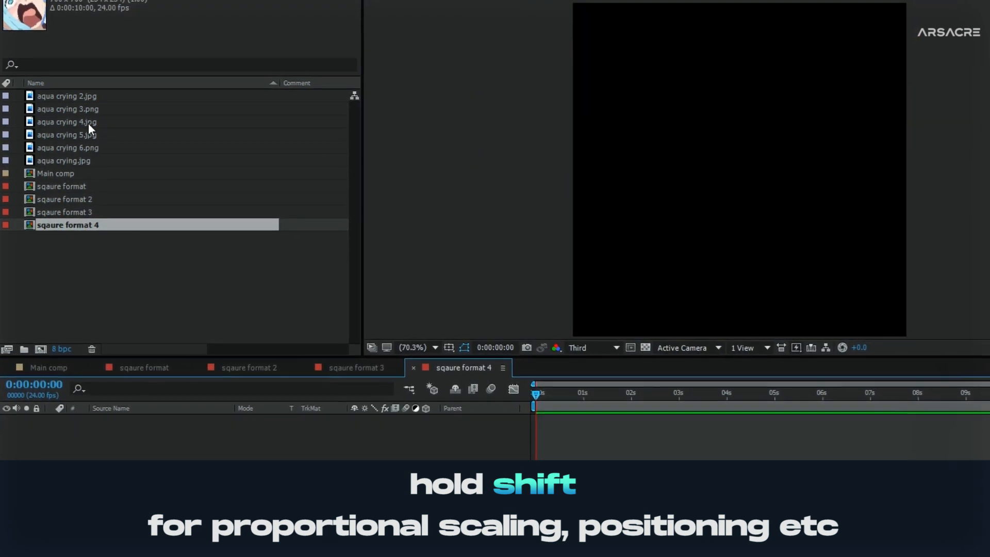
{"action": "left_click_drag", "start_coordinate": [88, 123], "coordinate": [268, 419]}
{"action": "left_click_drag", "start_coordinate": [613, 282], "coordinate": [540, 353]}
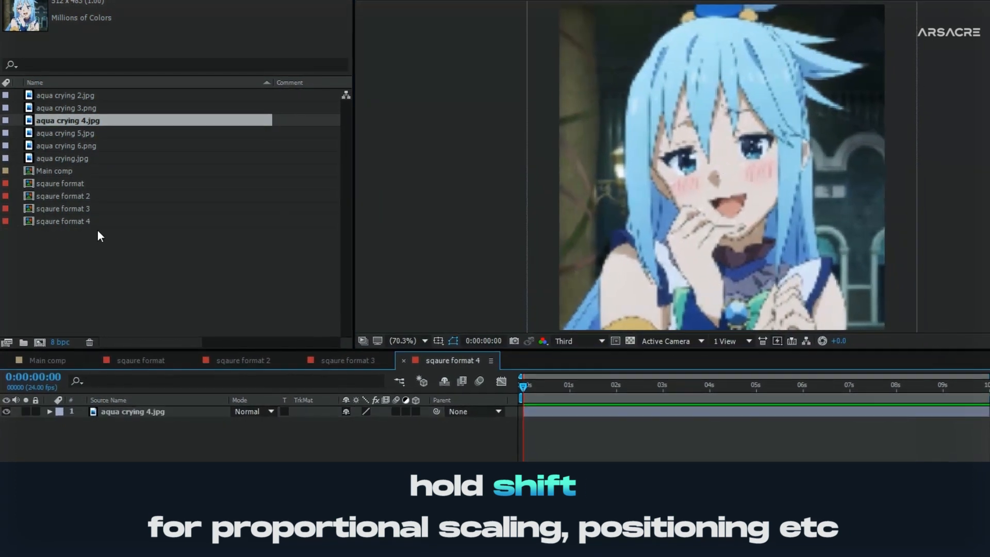
Duplicate the sqaure format 4 composition and open the copy.
{"action": "left_click", "coordinate": [80, 221]}
{"action": "key", "text": "ctrl+d"}
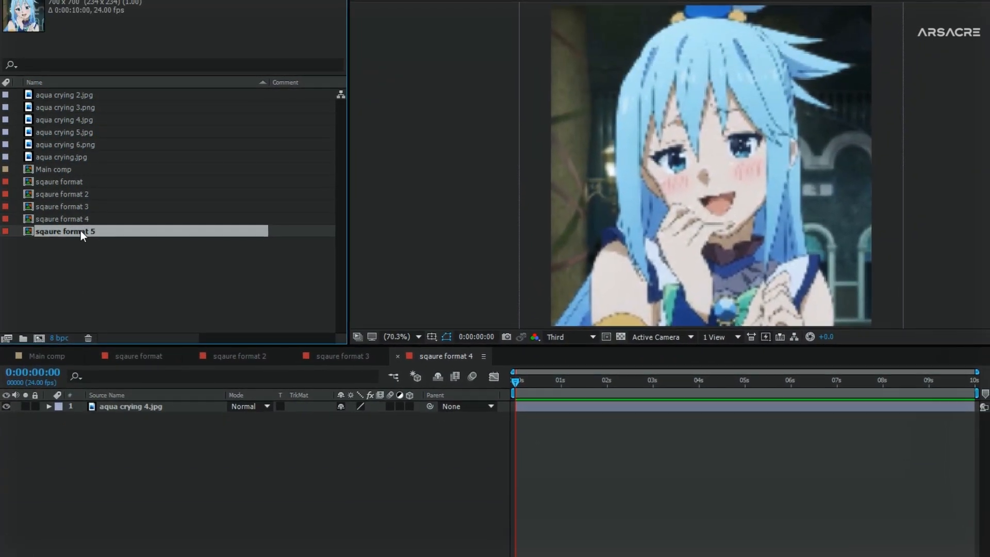
{"action": "double_click", "coordinate": [81, 231]}
{"action": "left_click", "coordinate": [553, 382]}
Replace the aqua crying 4.jpg layer with aqua crying 5.jpg and scale it up to fill the square frame.
{"action": "left_click", "coordinate": [194, 406]}
{"action": "key", "text": "Delete"}
{"action": "left_click_drag", "start_coordinate": [78, 132], "coordinate": [242, 454]}
{"action": "left_click_drag", "start_coordinate": [548, 169], "coordinate": [520, 186]}
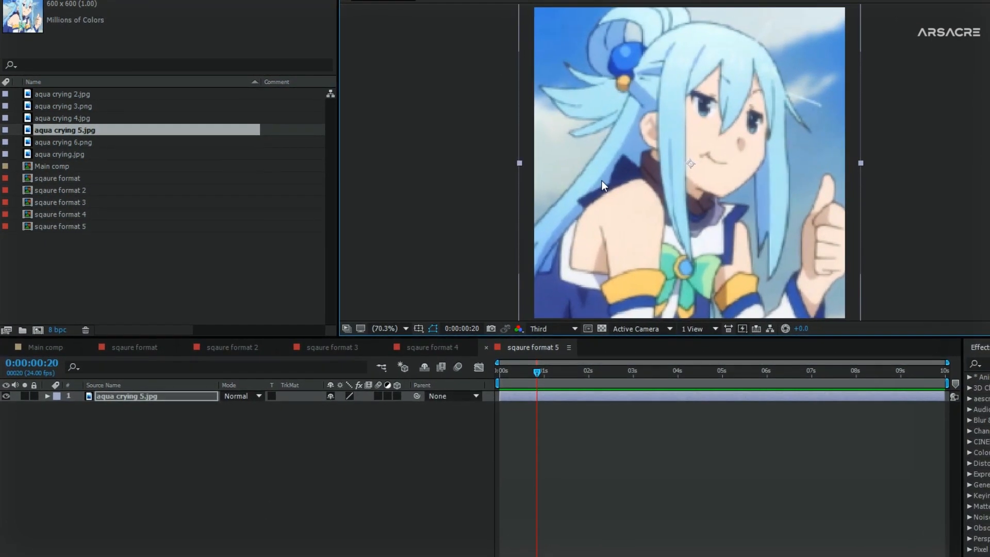
Duplicate the sqaure format 5 composition and open the copy.
{"action": "left_click", "coordinate": [98, 280]}
{"action": "left_click", "coordinate": [91, 225]}
{"action": "key", "text": "ctrl+d"}
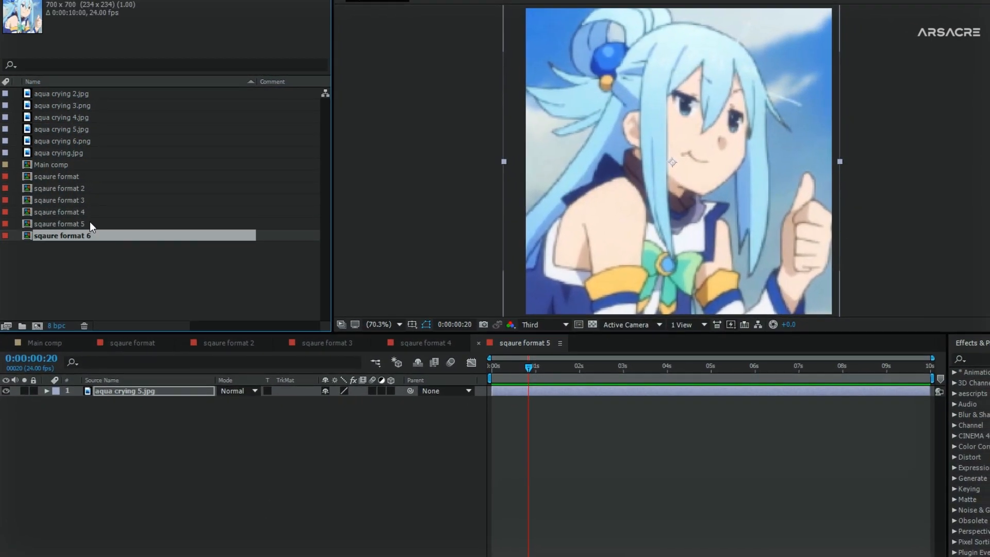
{"action": "double_click", "coordinate": [83, 235]}
Replace the aqua crying 5.jpg layer with aqua crying 6.png and scale it up to fill the square frame.
{"action": "left_click", "coordinate": [119, 391]}
{"action": "key", "text": "Delete"}
{"action": "left_click_drag", "start_coordinate": [61, 141], "coordinate": [155, 412]}
{"action": "left_click_drag", "start_coordinate": [560, 151], "coordinate": [422, 255]}
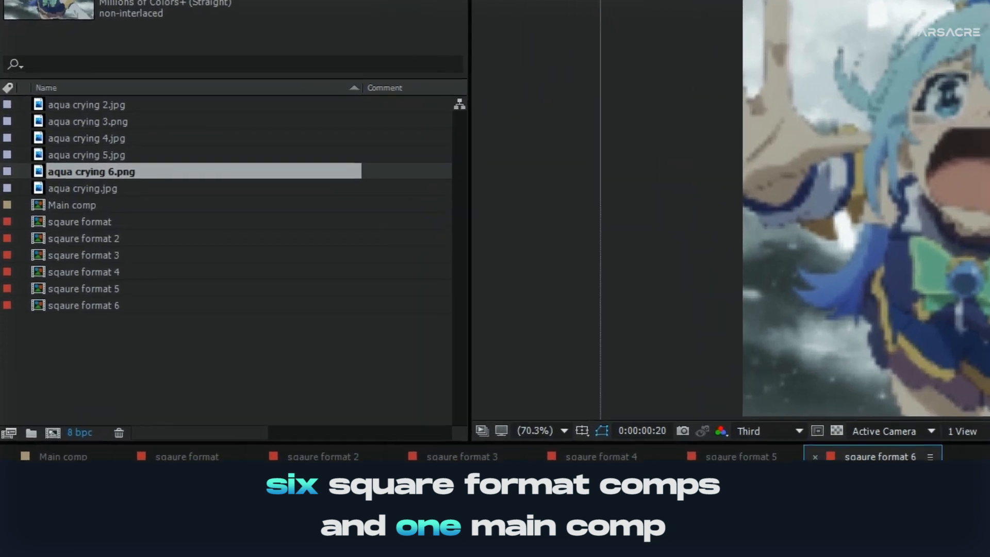
Select all six square format compositions in the project.
{"action": "left_click", "coordinate": [65, 219]}
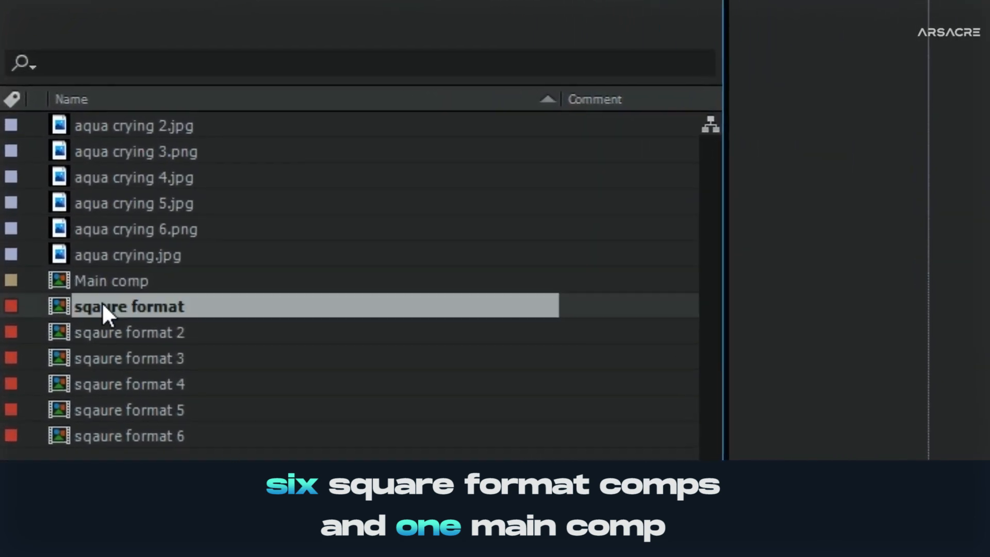
{"action": "left_click", "coordinate": [104, 435], "text": "shift"}
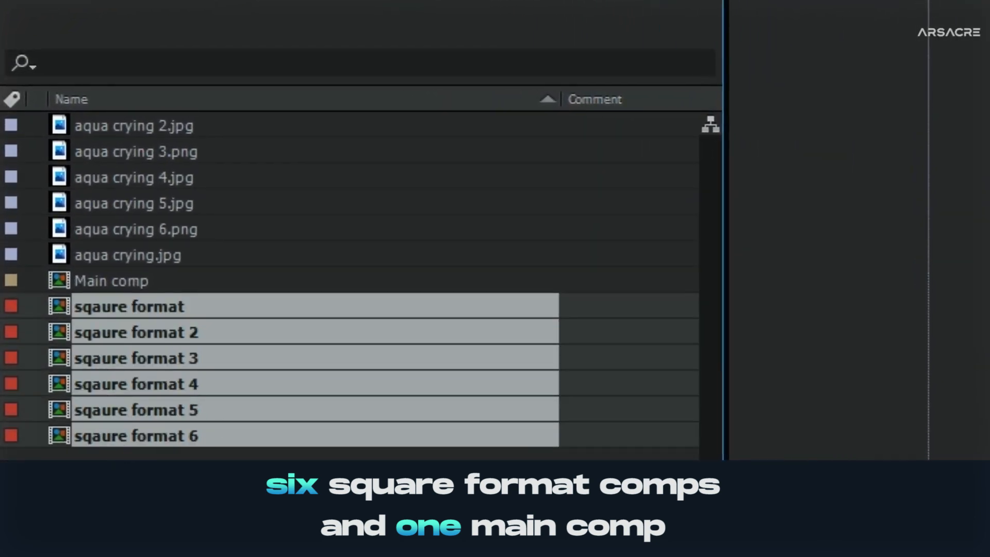
Add all six sqaure format compositions to the Main comp timeline and make them 3D layers.
{"action": "left_click", "coordinate": [106, 279]}
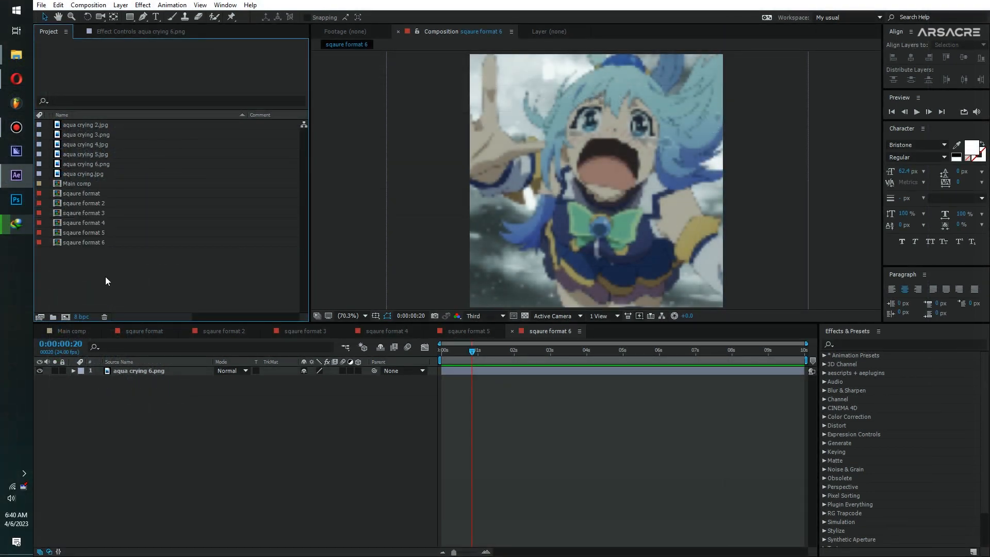
{"action": "left_click", "coordinate": [84, 330]}
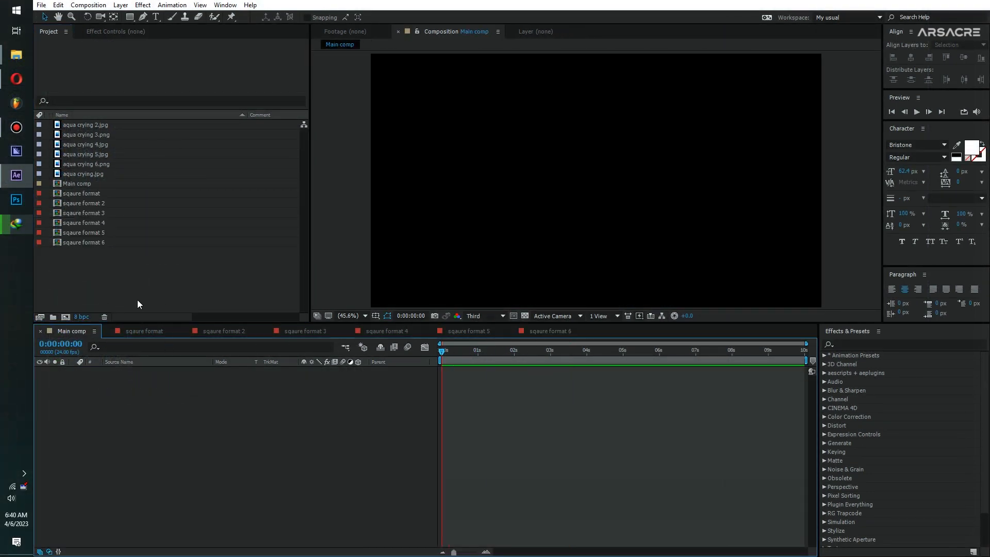
{"action": "left_click", "coordinate": [82, 238]}
{"action": "left_click", "coordinate": [82, 193], "text": "shift"}
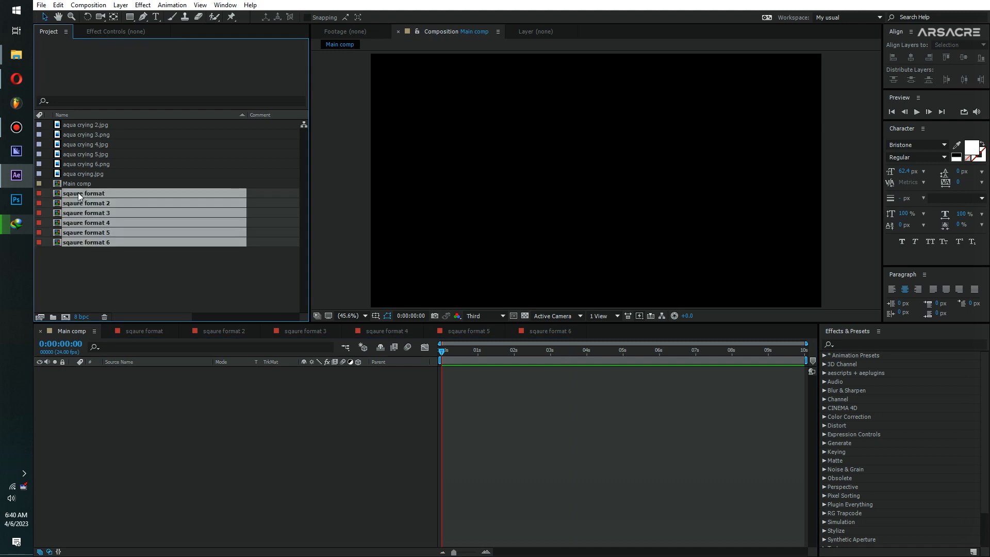
{"action": "left_click_drag", "start_coordinate": [78, 193], "coordinate": [263, 359]}
{"action": "left_click_drag", "start_coordinate": [300, 421], "coordinate": [432, 384]}
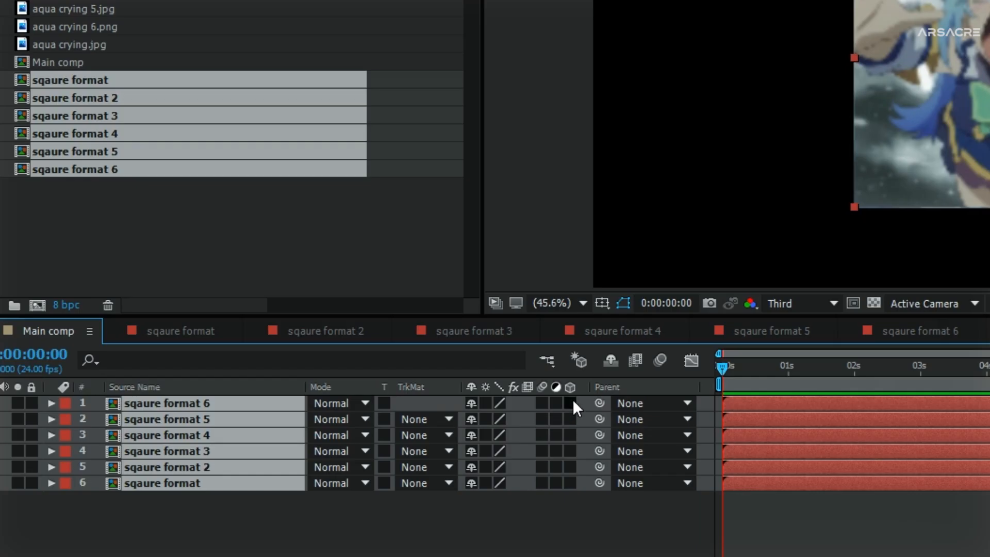
{"action": "left_click", "coordinate": [358, 371]}
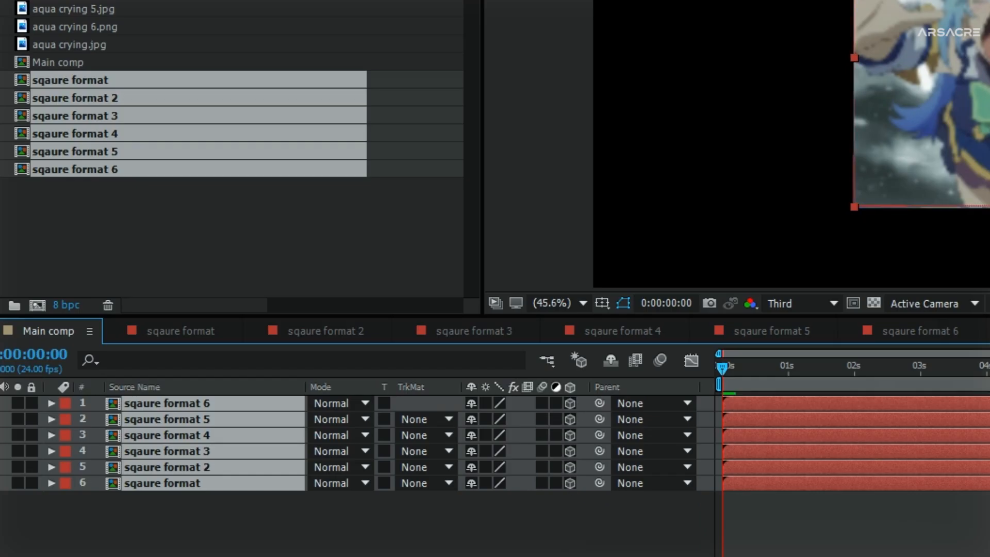
Select the sqaure format layer and switch the composition's 3D view to Custom View 1.
{"action": "left_click", "coordinate": [295, 495]}
{"action": "left_click", "coordinate": [183, 488]}
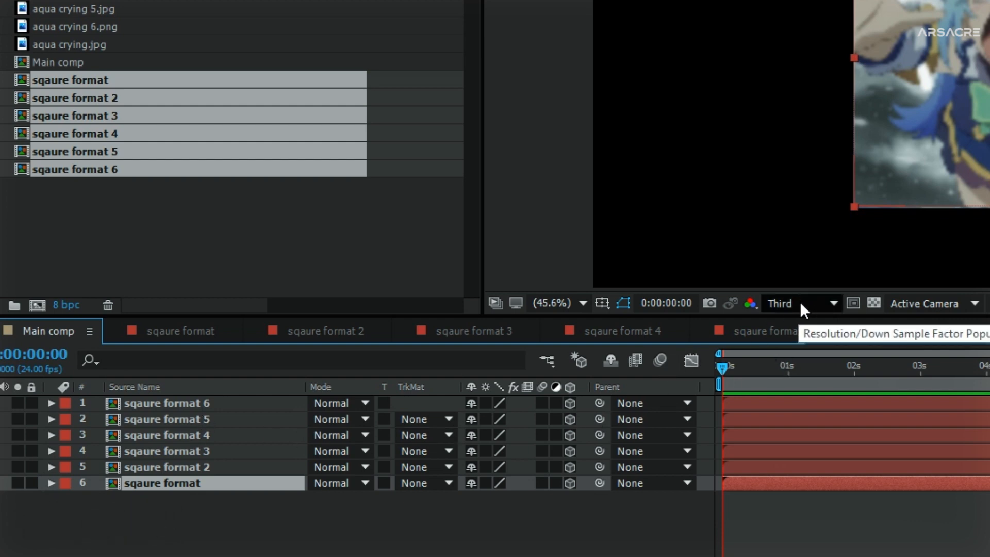
{"action": "left_click", "coordinate": [597, 341]}
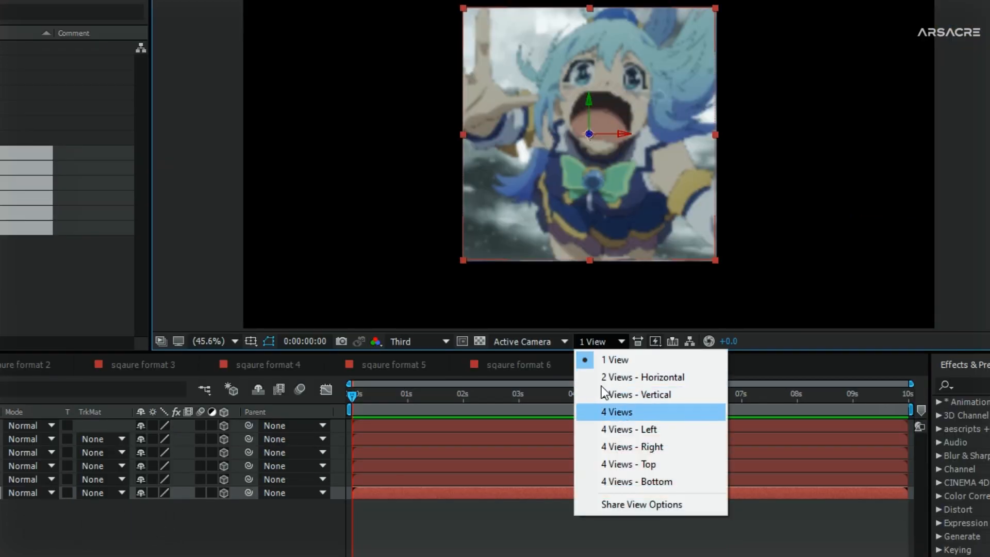
{"action": "left_click", "coordinate": [531, 344]}
{"action": "left_click", "coordinate": [546, 491]}
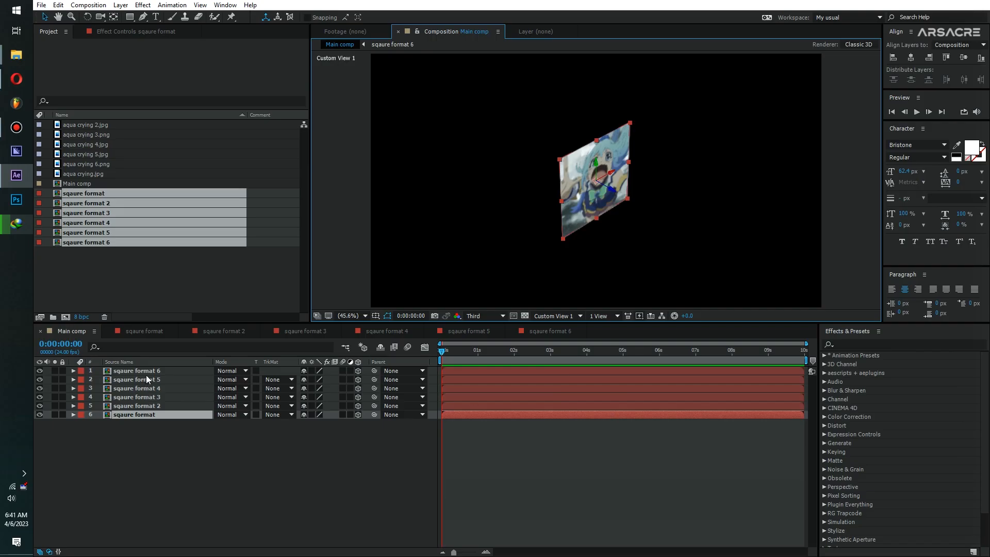
Reorder the layers in ascending order, with sqaure format on top and sqaure format 6 at the bottom.
{"action": "left_click_drag", "start_coordinate": [147, 414], "coordinate": [159, 369]}
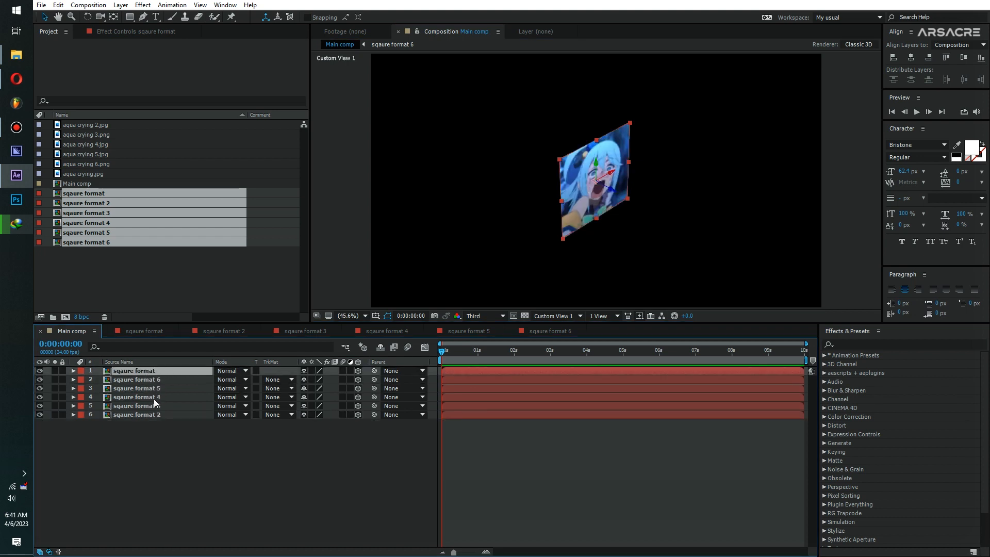
{"action": "left_click_drag", "start_coordinate": [155, 414], "coordinate": [169, 452]}
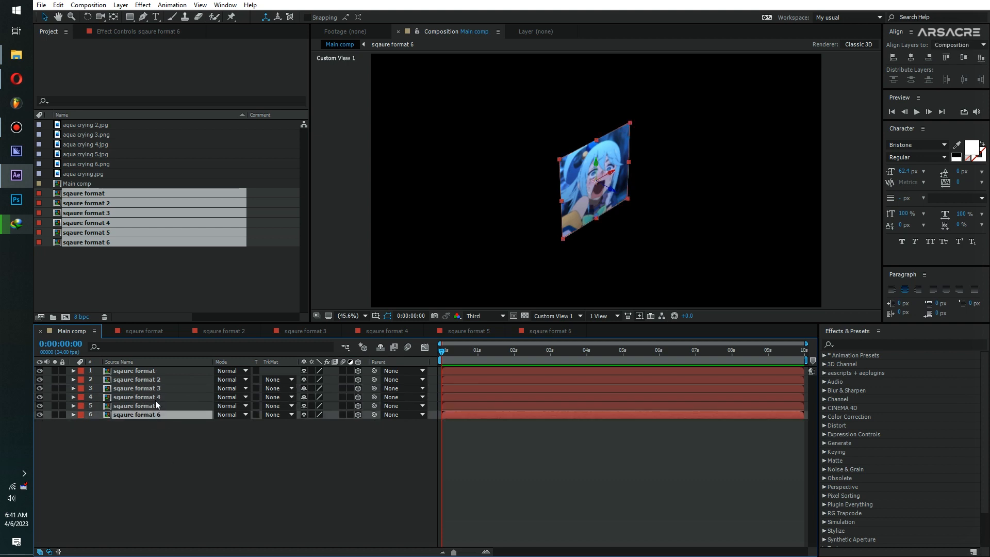
Parent the sqaure format 3, 4, 5 and 6 layers to sqaure format 2, and select that parent layer.
{"action": "left_click", "coordinate": [155, 388], "text": "shift"}
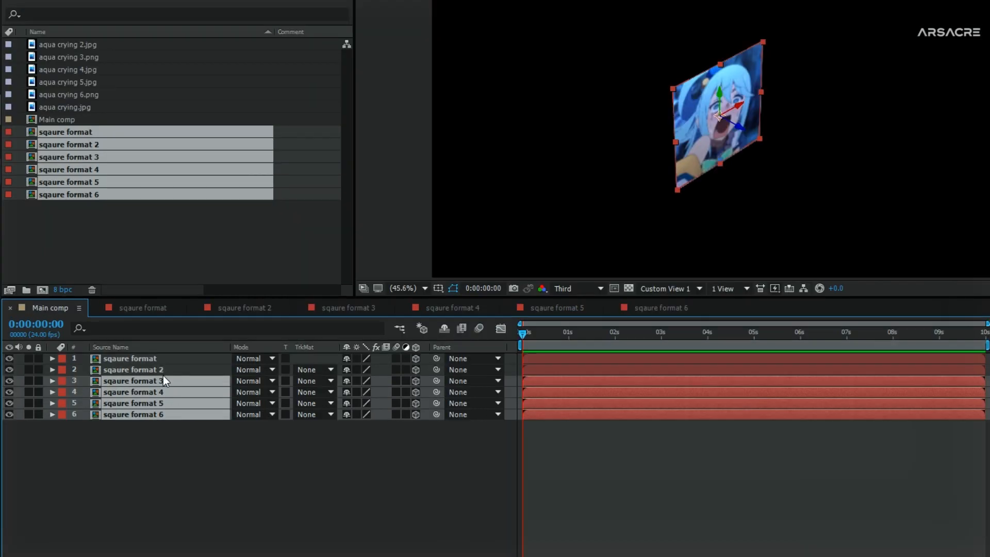
{"action": "left_click", "coordinate": [166, 372], "text": "shift"}
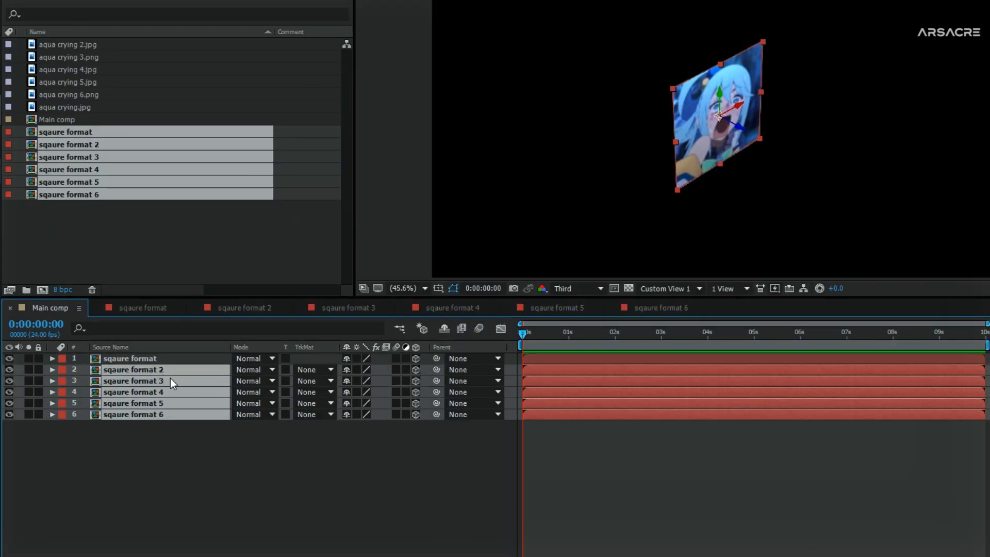
{"action": "left_click", "coordinate": [168, 371], "text": "ctrl"}
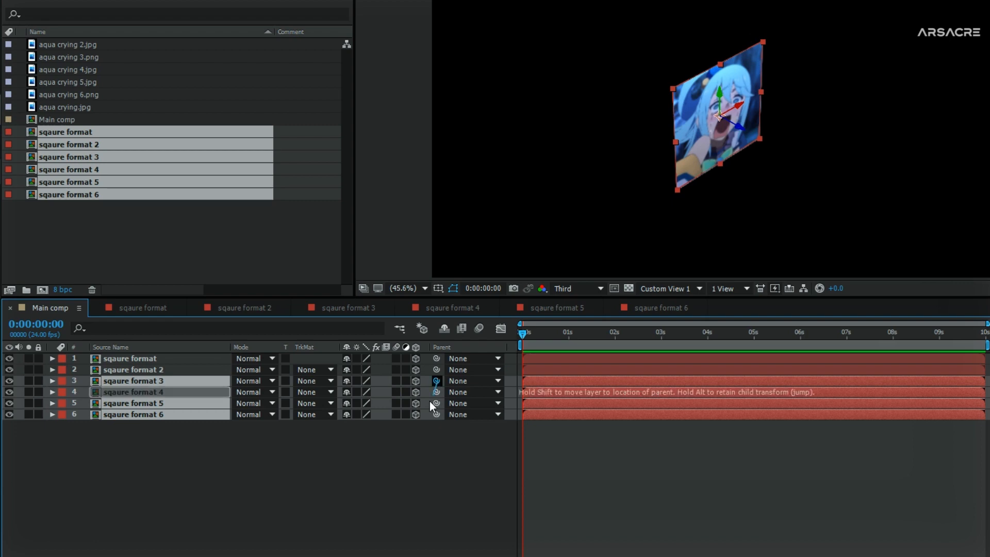
{"action": "left_click_drag", "start_coordinate": [436, 380], "coordinate": [212, 380]}
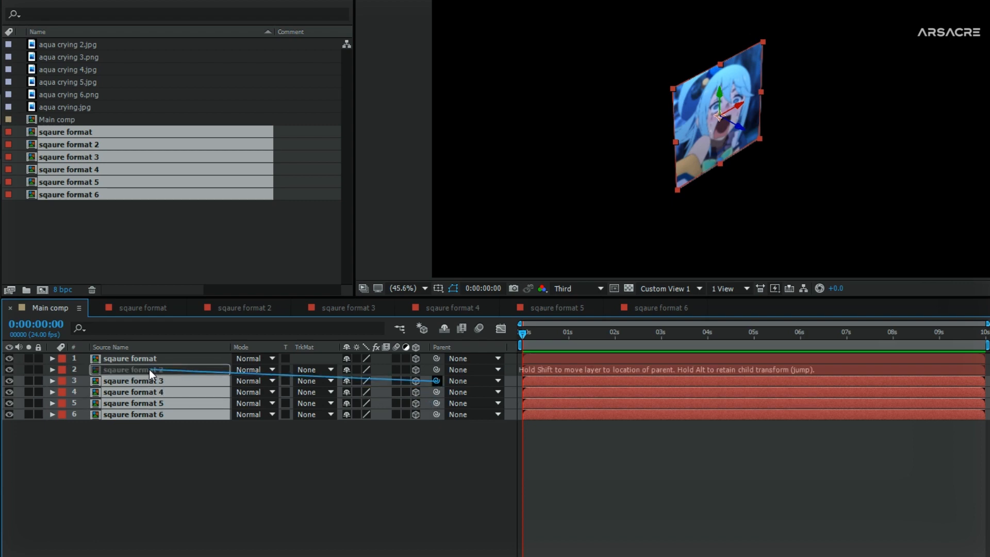
{"action": "left_click_drag", "start_coordinate": [150, 369], "coordinate": [149, 369]}
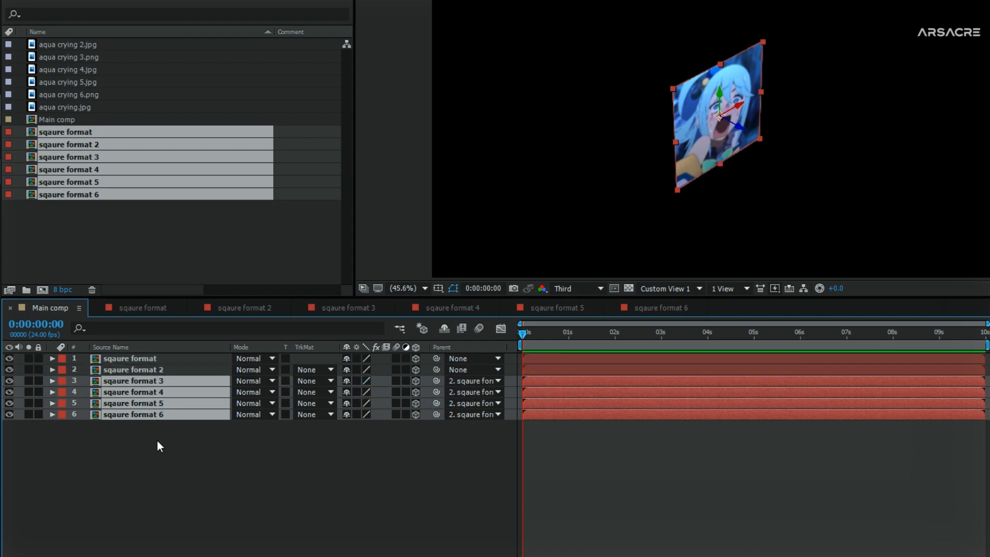
{"action": "left_click", "coordinate": [156, 440]}
{"action": "left_click", "coordinate": [144, 370]}
{"action": "scroll", "coordinate": [706, 111], "scroll_direction": "up", "scroll_amount": 1}
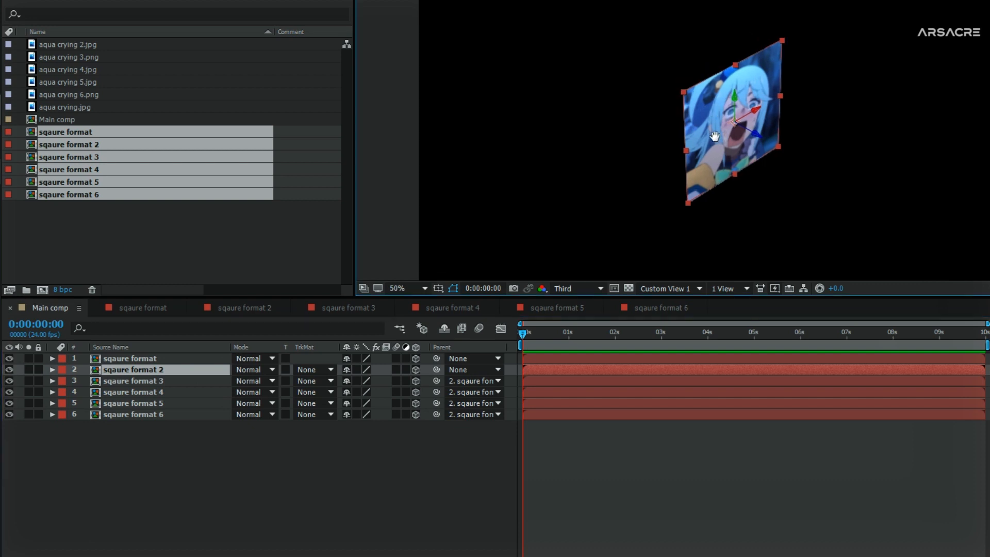
{"action": "left_click_drag", "start_coordinate": [715, 136], "coordinate": [652, 124]}
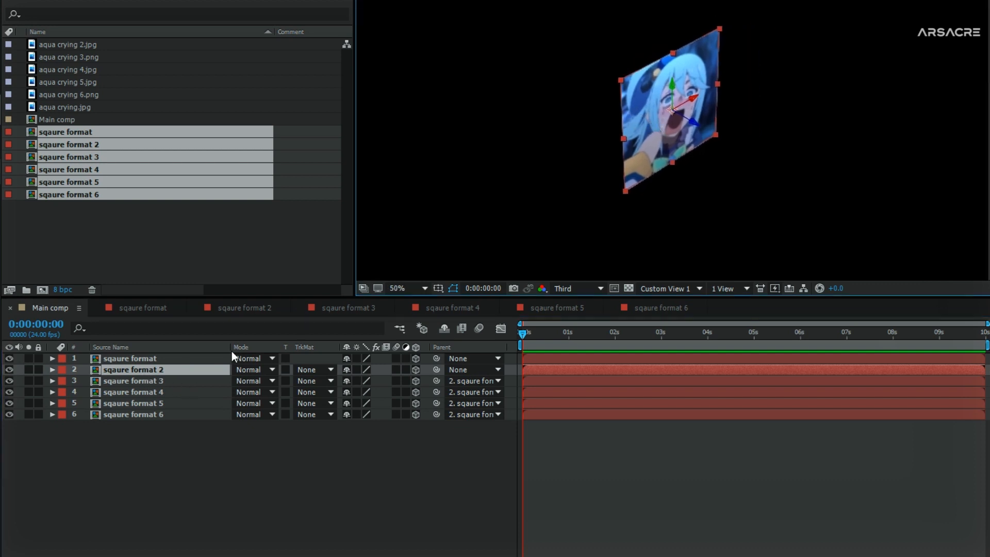
{"action": "key", "text": "p"}
{"action": "left_click_drag", "start_coordinate": [393, 380], "coordinate": [197, 398]}
{"action": "key", "text": "ctrl+z"}
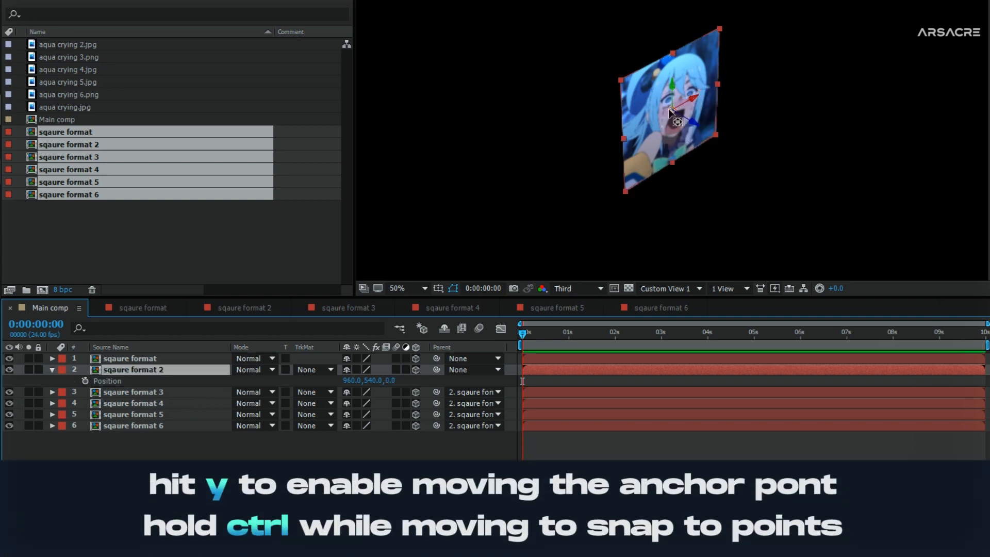
{"action": "left_click_drag", "start_coordinate": [670, 110], "coordinate": [690, 111]}
{"action": "key", "text": "ctrl+z"}
Snap the anchor point of sqaure format 2 to the midpoint of its left edge and set its Y Rotation to 90°.
{"action": "left_click_drag", "start_coordinate": [668, 110], "coordinate": [630, 137]}
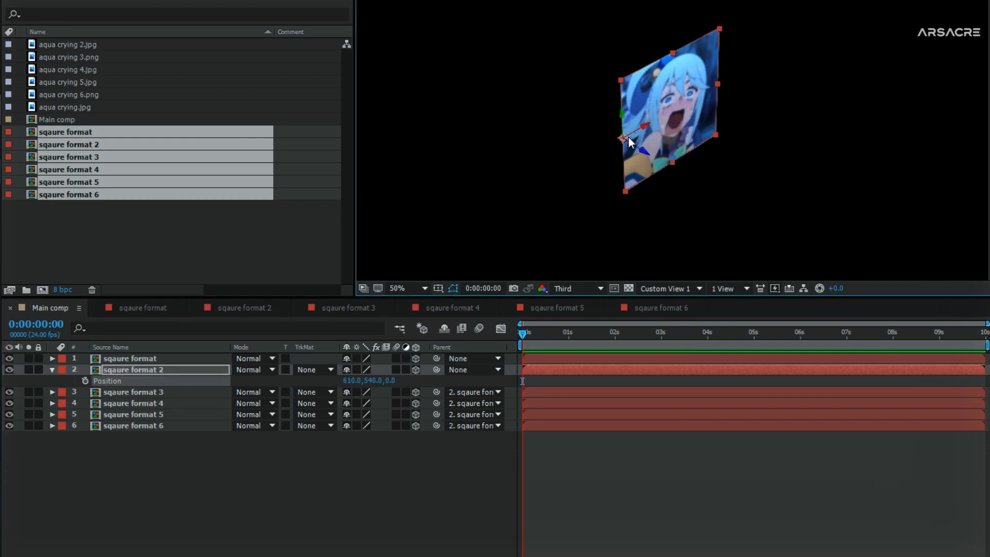
{"action": "key", "text": "r"}
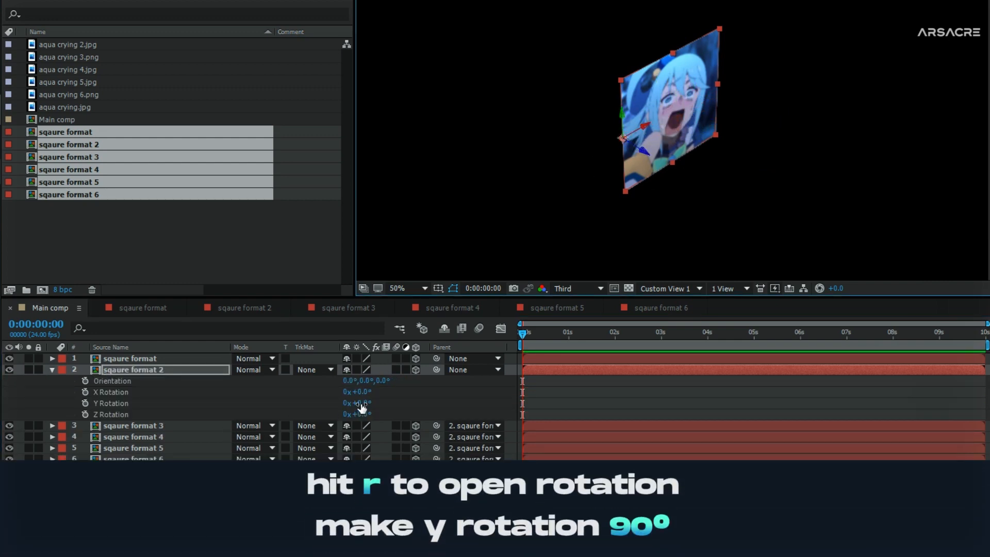
{"action": "left_click_drag", "start_coordinate": [362, 408], "coordinate": [456, 413]}
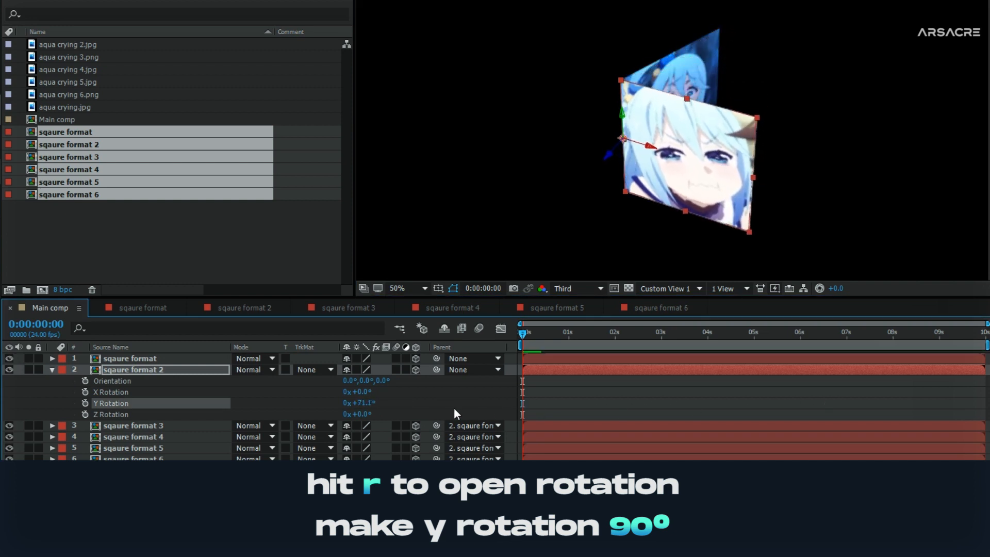
{"action": "left_click", "coordinate": [401, 416]}
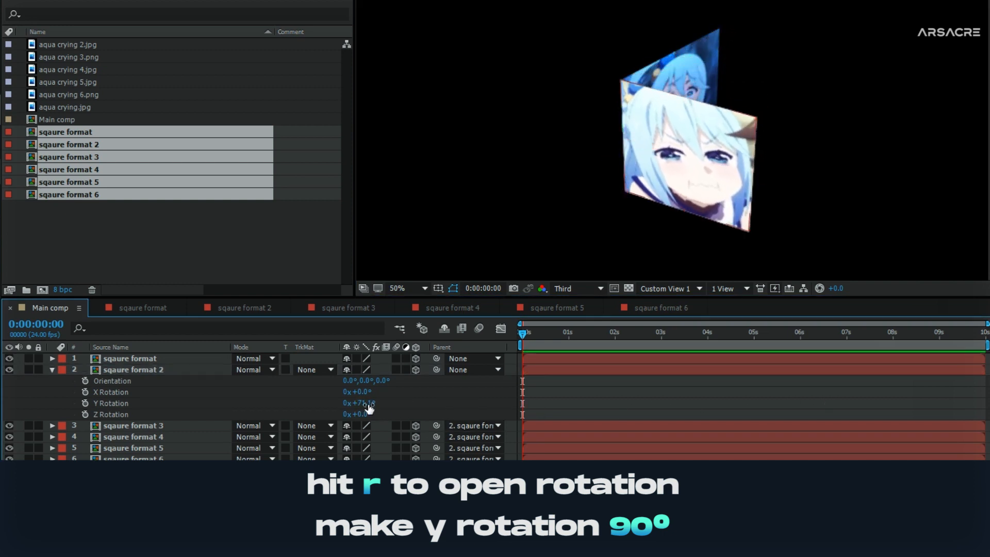
{"action": "type", "text": "90"}
{"action": "key", "text": "Return"}
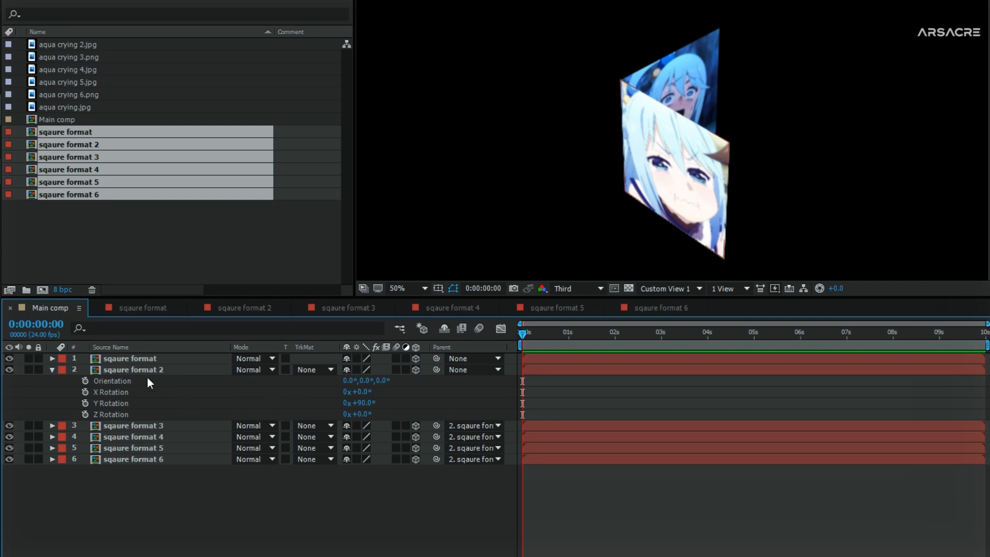
Chain the parenting so sqaure format 4 follows sqaure format 3, 5 follows 4, and 6 follows 5.
{"action": "left_click", "coordinate": [147, 426]}
{"action": "left_click_drag", "start_coordinate": [437, 436], "coordinate": [255, 440]}
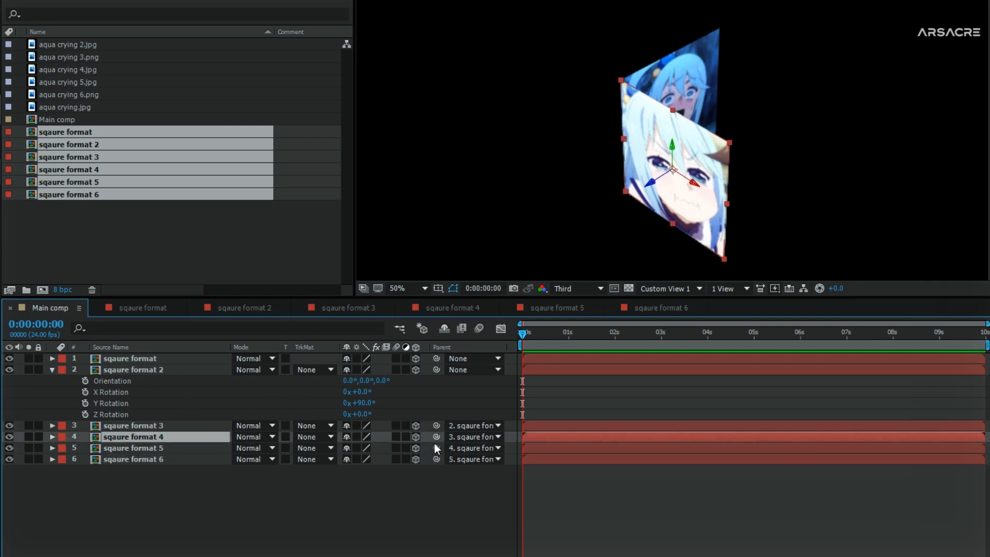
{"action": "left_click_drag", "start_coordinate": [148, 429], "coordinate": [146, 438]}
{"action": "left_click_drag", "start_coordinate": [197, 456], "coordinate": [140, 448]}
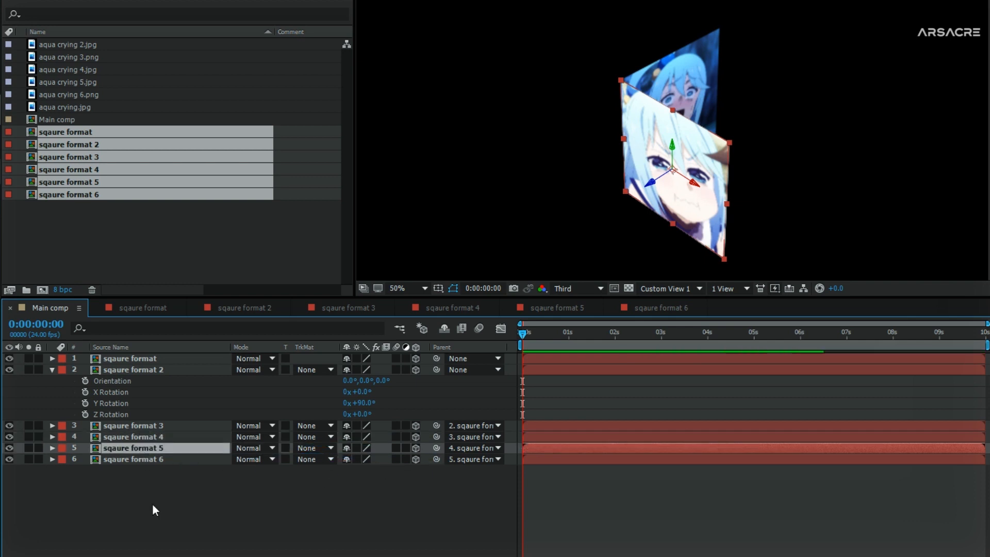
Snap the anchor point of sqaure format 3 to the midpoint of its free vertical edge and set its Y Rotation to 90°.
{"action": "left_click", "coordinate": [148, 426]}
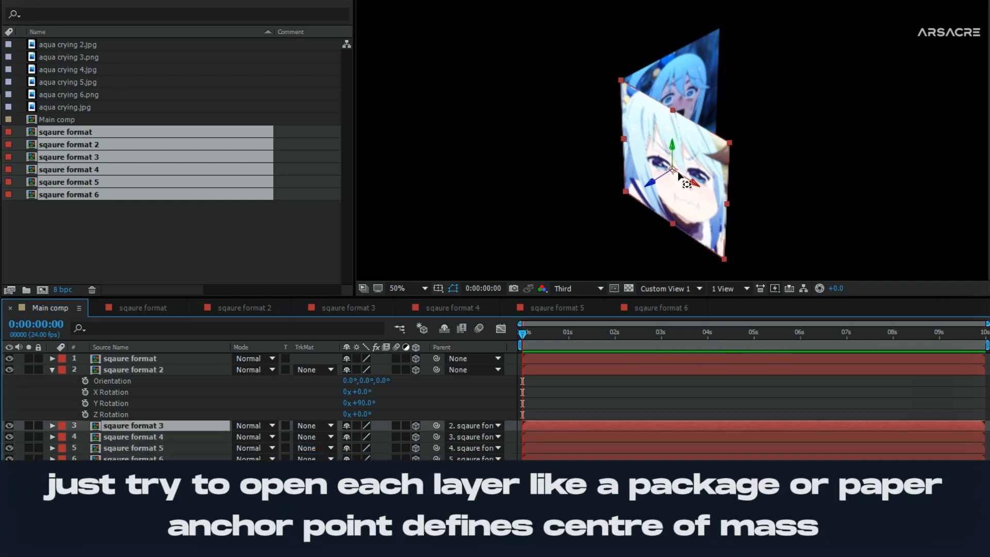
{"action": "left_click_drag", "start_coordinate": [674, 173], "coordinate": [720, 202]}
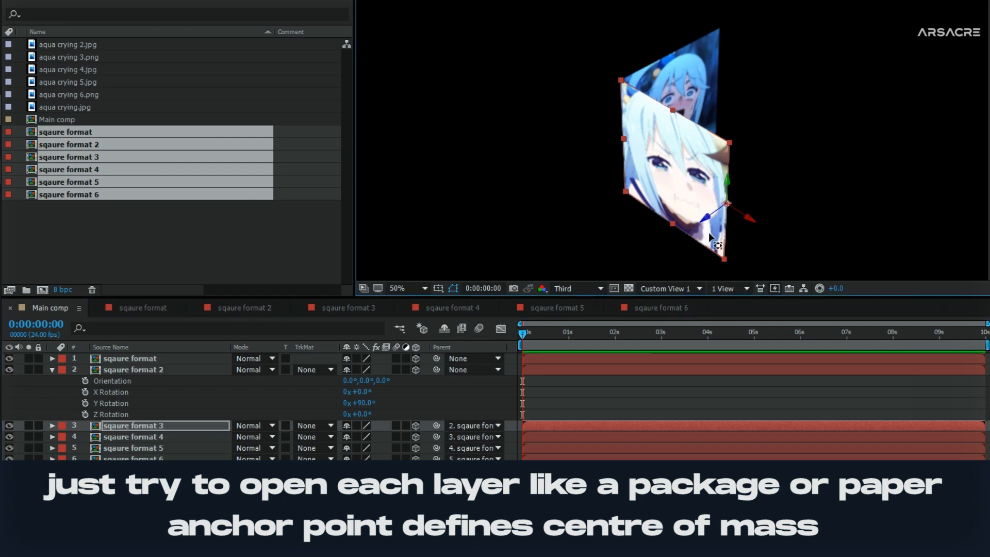
{"action": "key", "text": "r"}
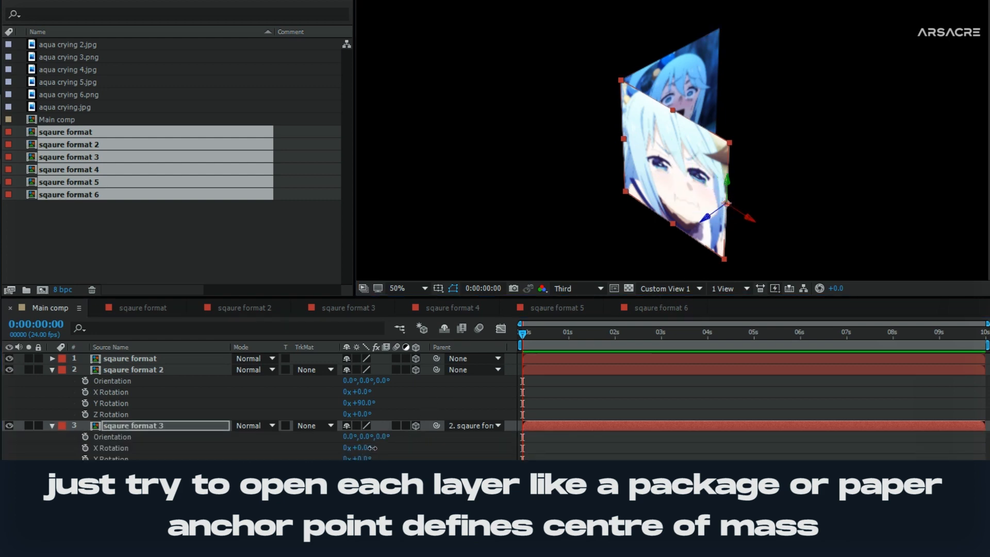
{"action": "left_click_drag", "start_coordinate": [361, 458], "coordinate": [433, 457]}
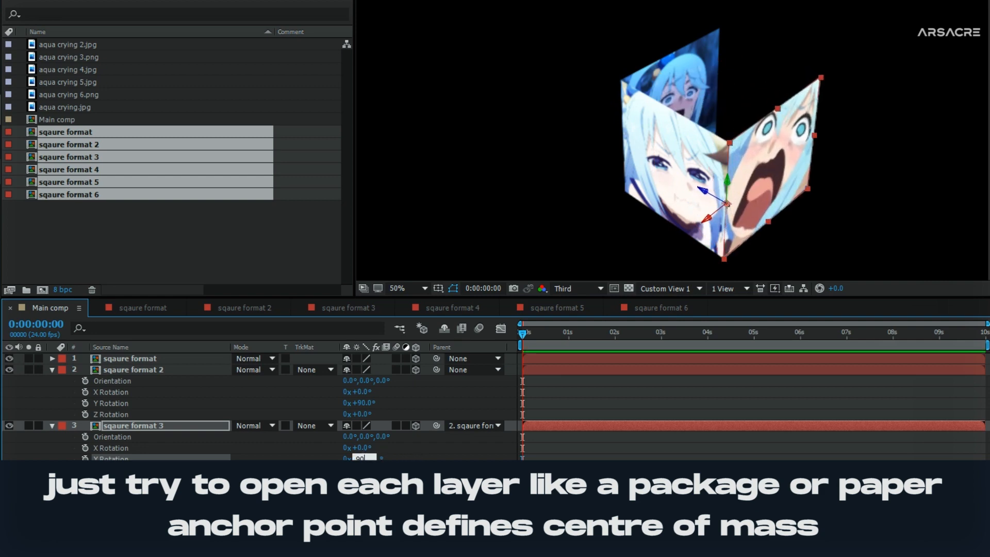
{"action": "key", "text": "Return"}
{"action": "left_click", "coordinate": [132, 425]}
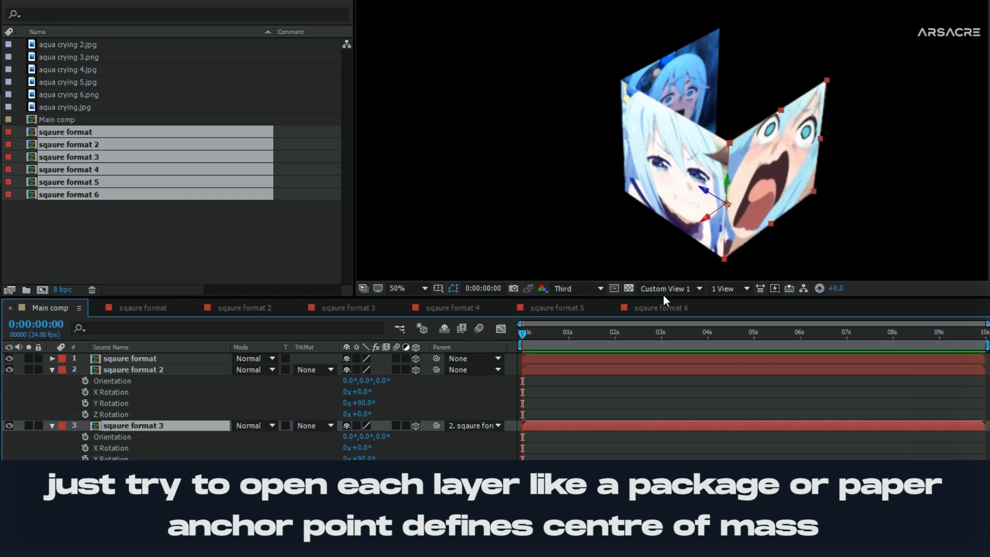
Switch the composition's 3D view to Custom View 3 to see the faces from the other side.
{"action": "left_click", "coordinate": [668, 289]}
{"action": "left_click", "coordinate": [683, 429]}
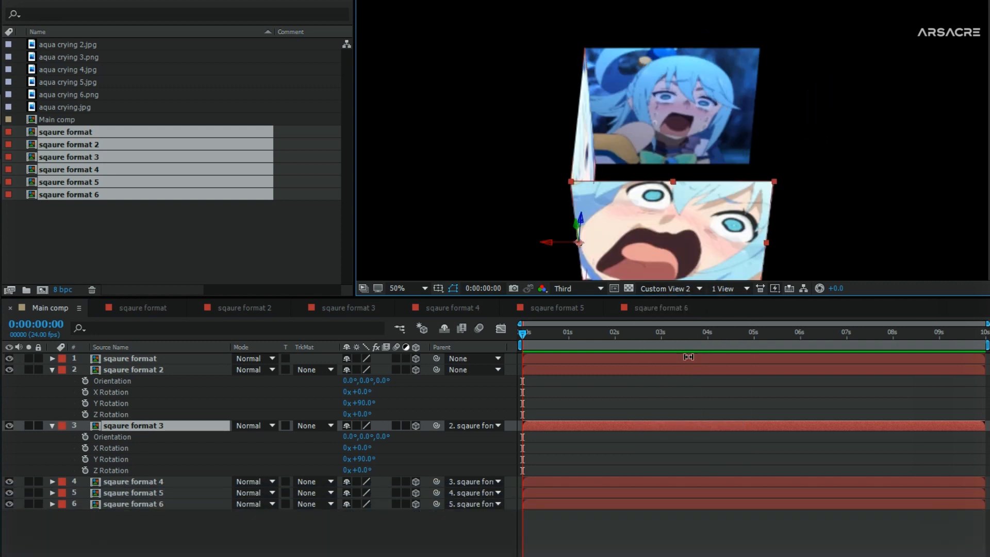
{"action": "left_click", "coordinate": [670, 288]}
{"action": "left_click", "coordinate": [665, 445]}
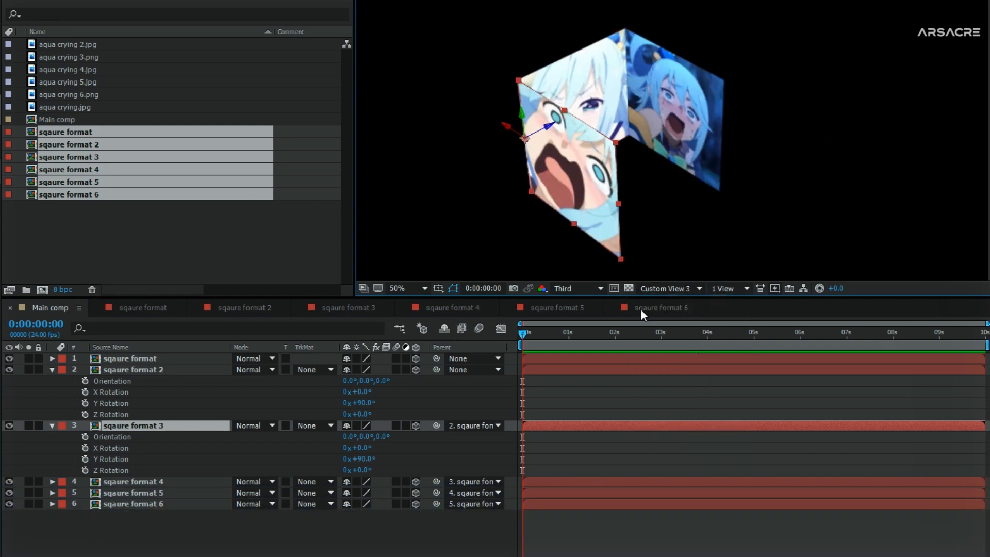
Snap the anchor point of sqaure format 4 to the midpoint of its free vertical edge.
{"action": "left_click", "coordinate": [141, 481]}
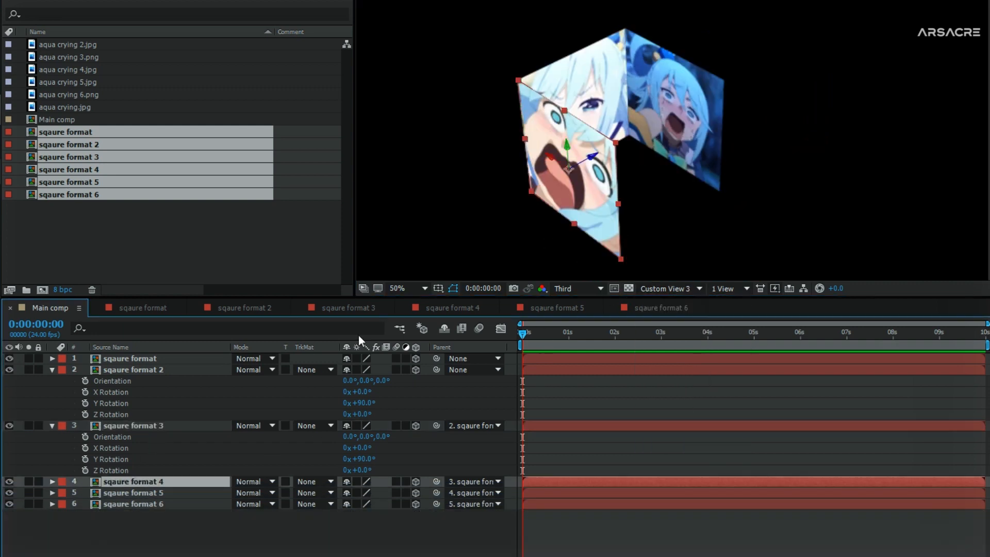
{"action": "key", "text": "Return"}
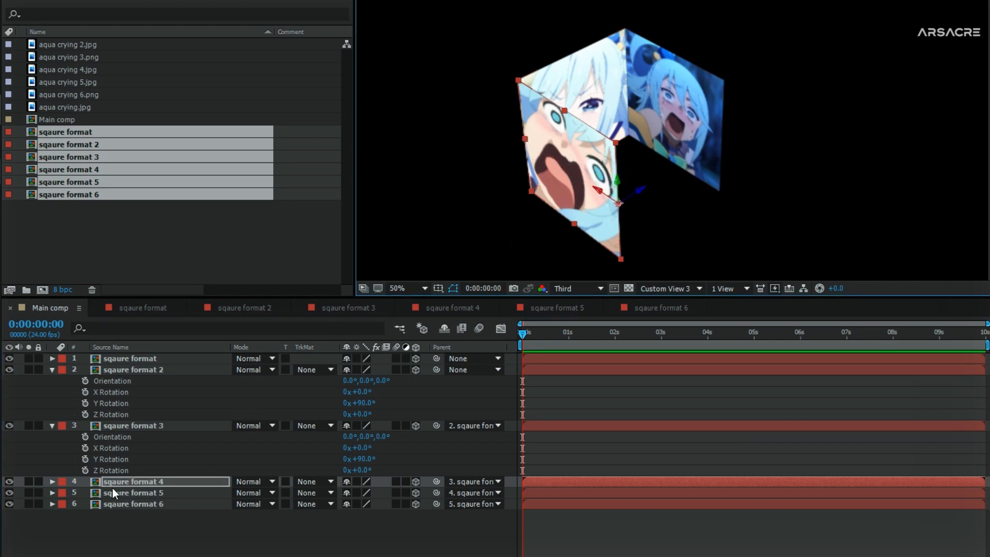
{"action": "key", "text": "Return"}
Set the Y Rotation of sqaure format 4 to 90° and save the project.
{"action": "key", "text": "r"}
{"action": "left_click_drag", "start_coordinate": [363, 505], "coordinate": [391, 524]}
{"action": "key", "text": "ctrl+z"}
{"action": "type", "text": "0"}
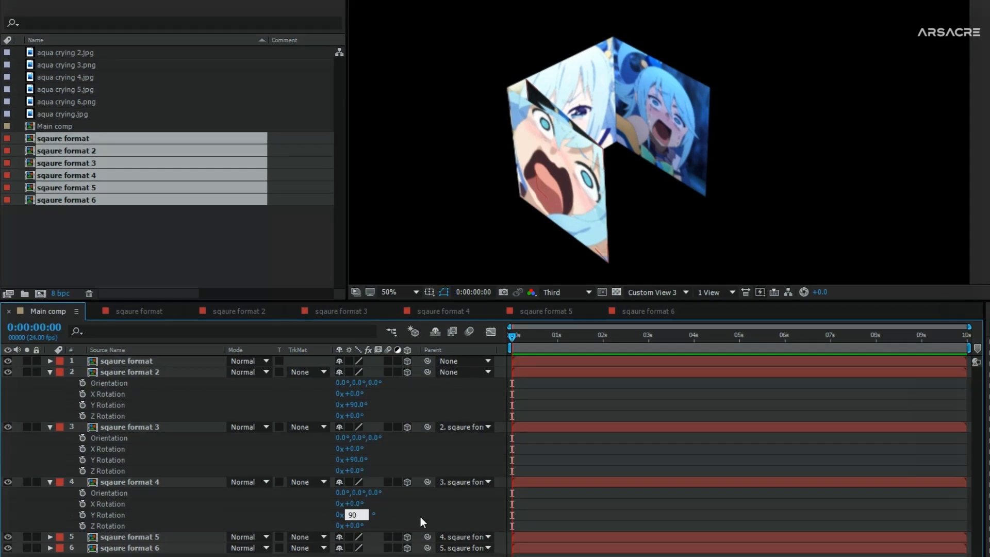
{"action": "key", "text": "Return"}
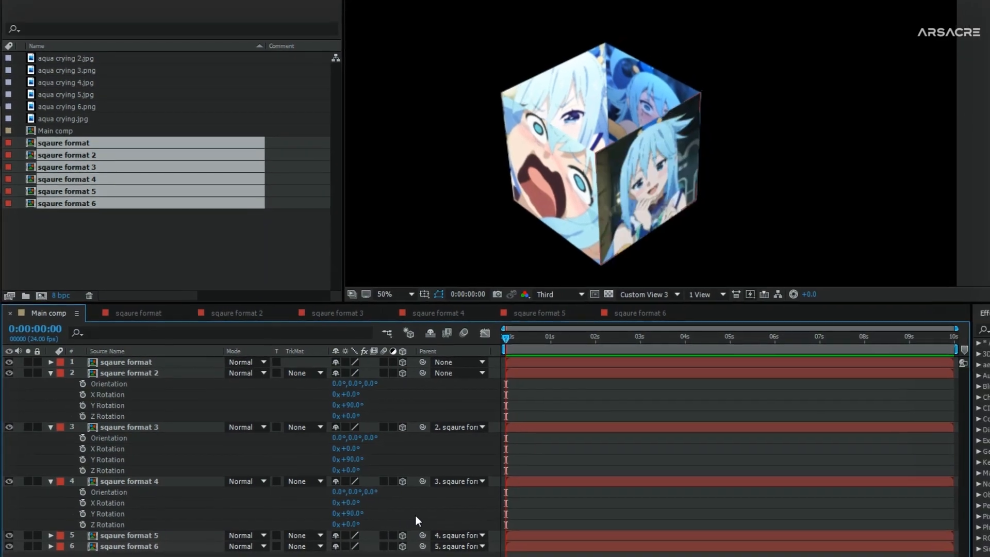
{"action": "left_click", "coordinate": [169, 483]}
{"action": "key", "text": "ctrl+s"}
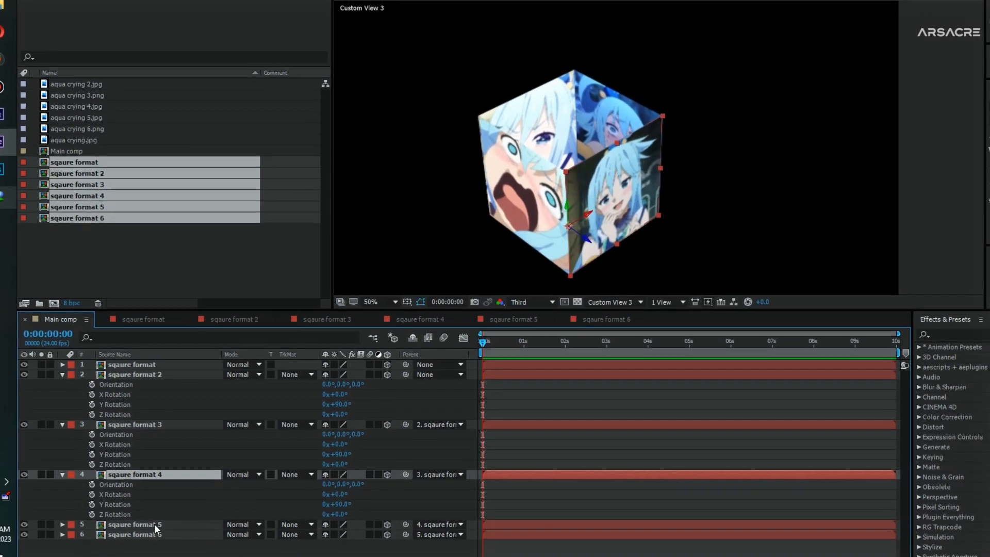
Snap the anchor point of sqaure format 5 to the midpoint of its upper edge and set its X Rotation to 90°.
{"action": "left_click", "coordinate": [154, 526]}
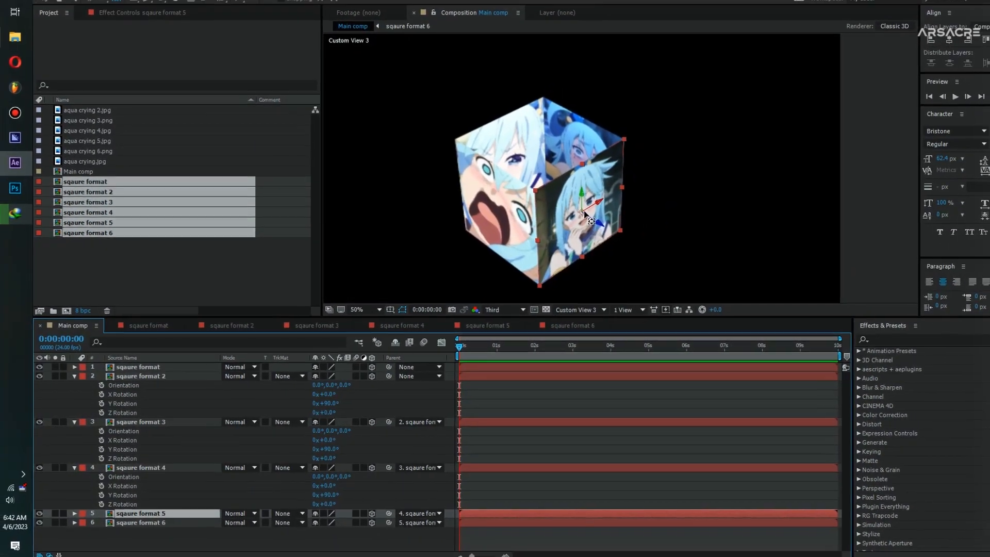
{"action": "left_click_drag", "start_coordinate": [593, 207], "coordinate": [558, 183]}
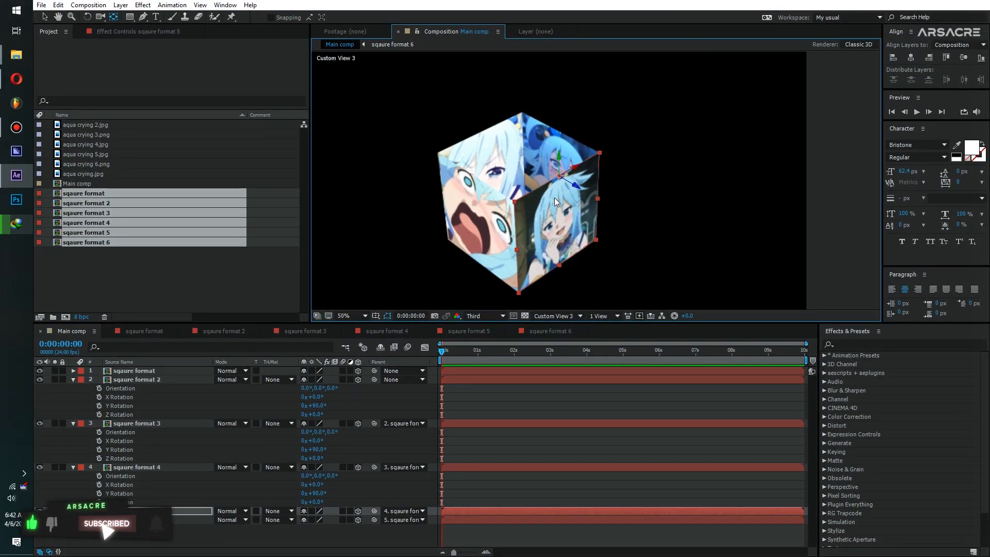
{"action": "key", "text": "r"}
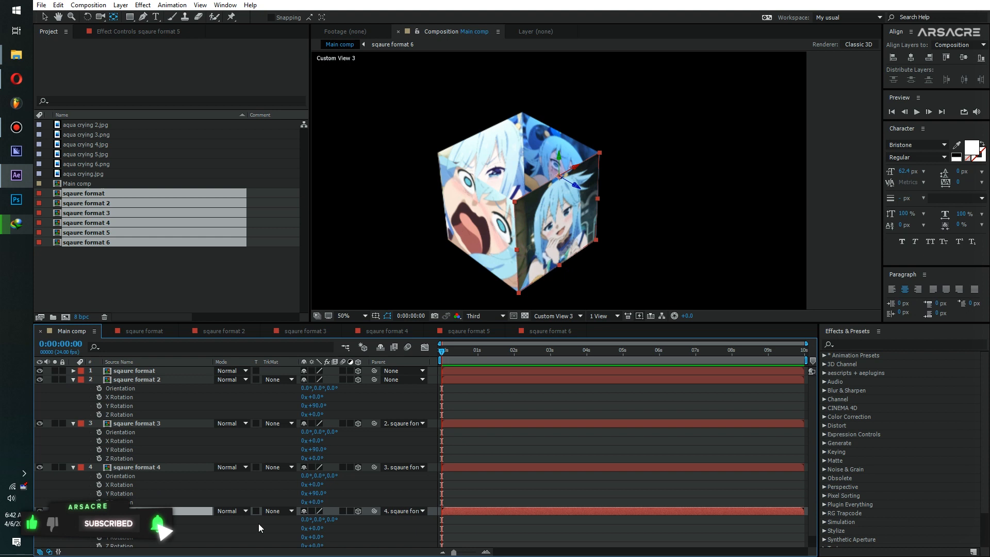
{"action": "mouse_move", "coordinate": [320, 528]}
{"action": "left_mouse_down"}
{"action": "mouse_move", "coordinate": [361, 528]}
{"action": "mouse_move", "coordinate": [323, 533]}
{"action": "left_mouse_up"}
{"action": "left_click", "coordinate": [320, 528]}
{"action": "type", "text": "90"}
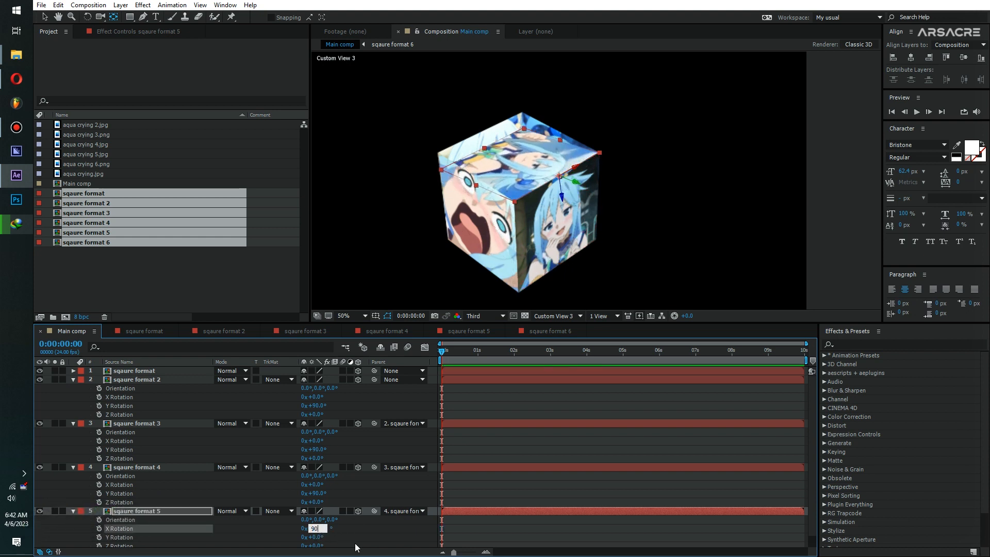
{"action": "key", "text": "Return"}
{"action": "left_click", "coordinate": [155, 511]}
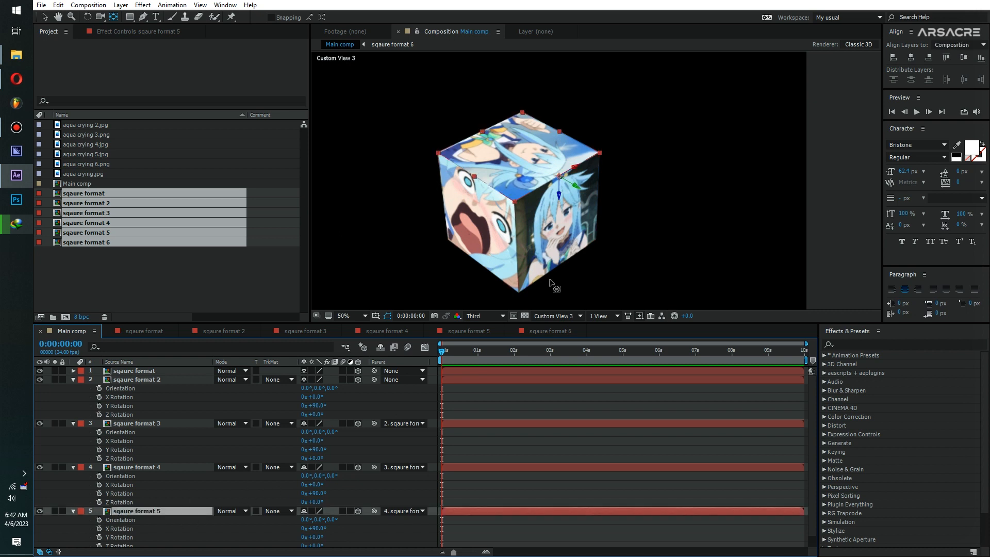
Set the preview resolution to Half and switch the composition's 3D view to Custom View 1.
{"action": "left_click", "coordinate": [495, 316]}
{"action": "left_click", "coordinate": [492, 377]}
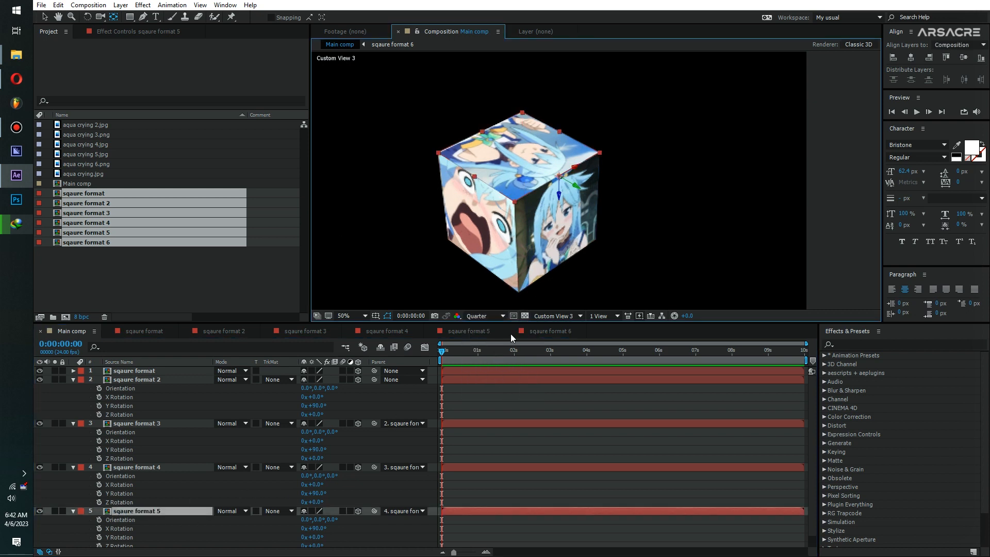
{"action": "left_click", "coordinate": [503, 316]}
{"action": "left_click", "coordinate": [487, 355]}
{"action": "left_click", "coordinate": [557, 316]}
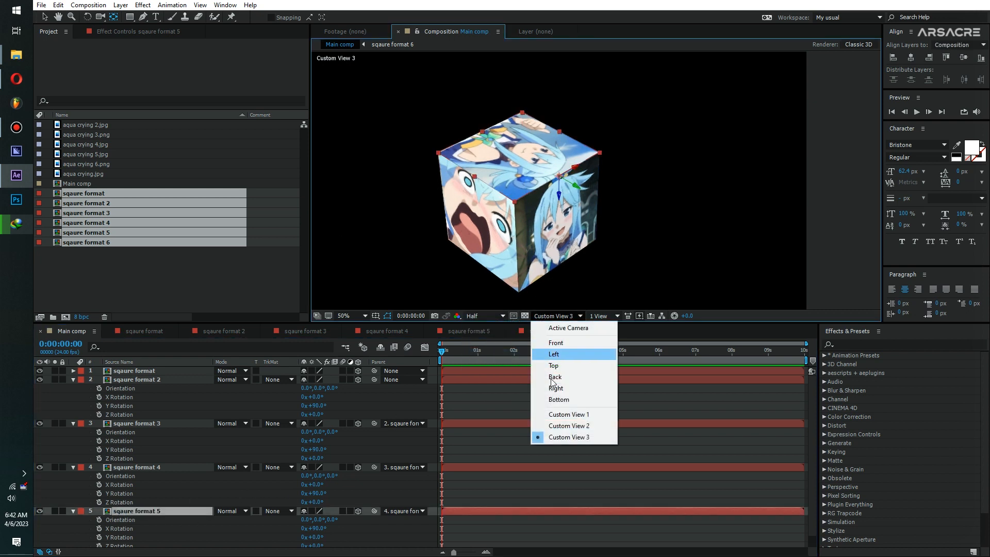
{"action": "left_click", "coordinate": [568, 425]}
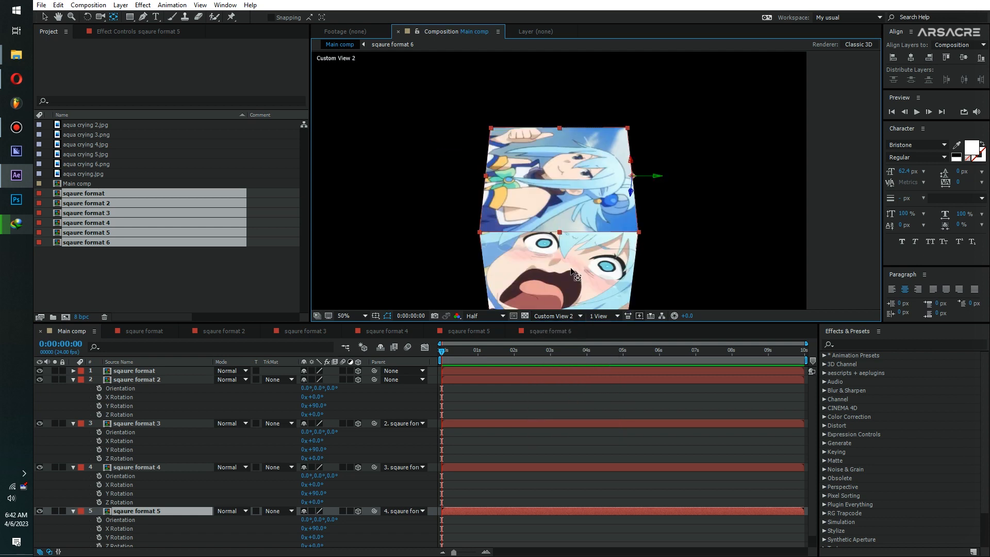
{"action": "left_click", "coordinate": [557, 316]}
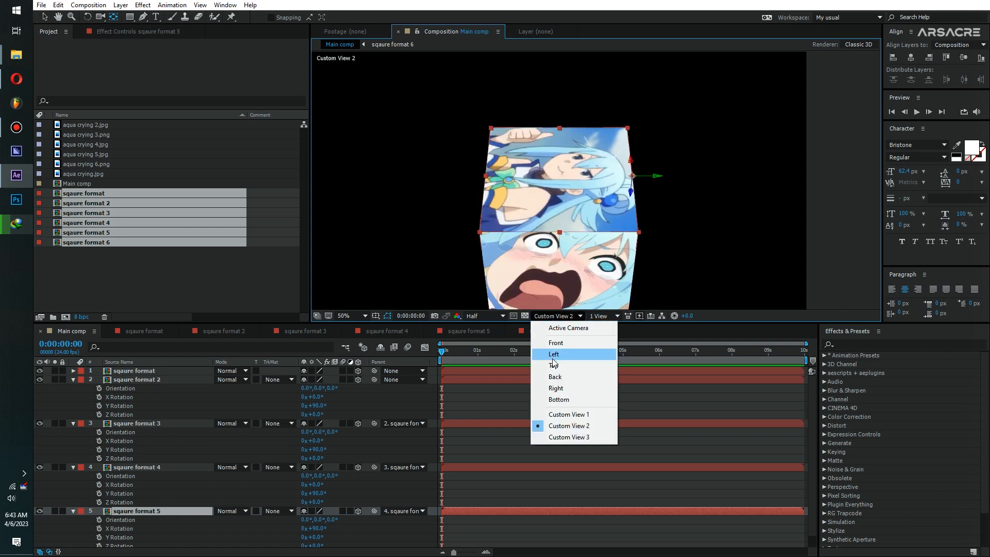
{"action": "left_click", "coordinate": [570, 415]}
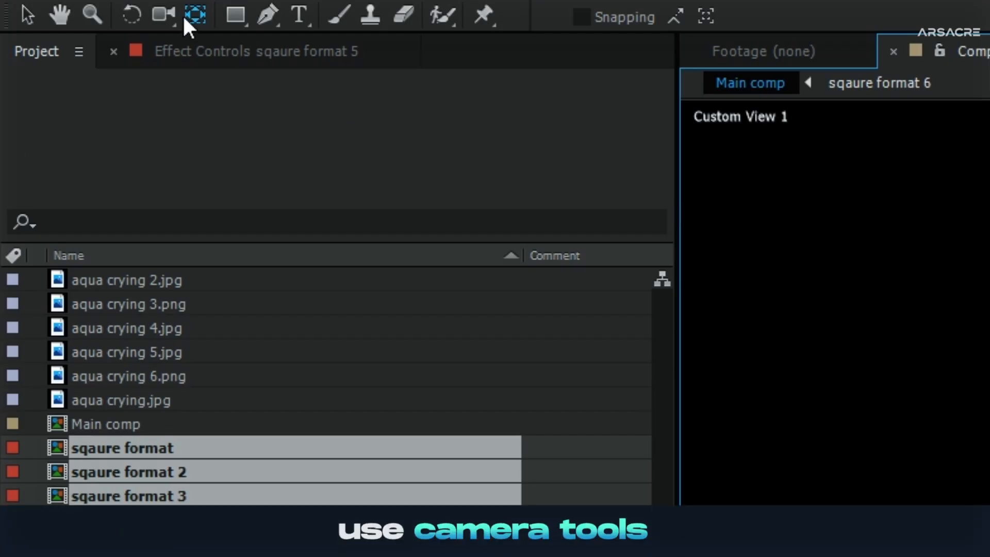
Orbit the custom view with the Unified Camera Tool to look at the cube's open underside.
{"action": "left_click", "coordinate": [165, 16]}
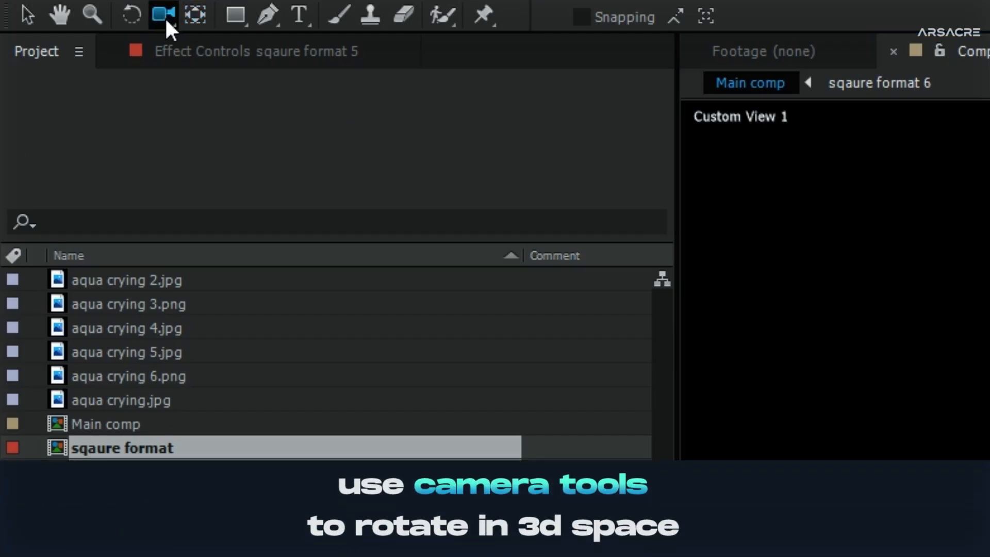
{"action": "left_click", "coordinate": [165, 17]}
{"action": "left_click", "coordinate": [248, 43]}
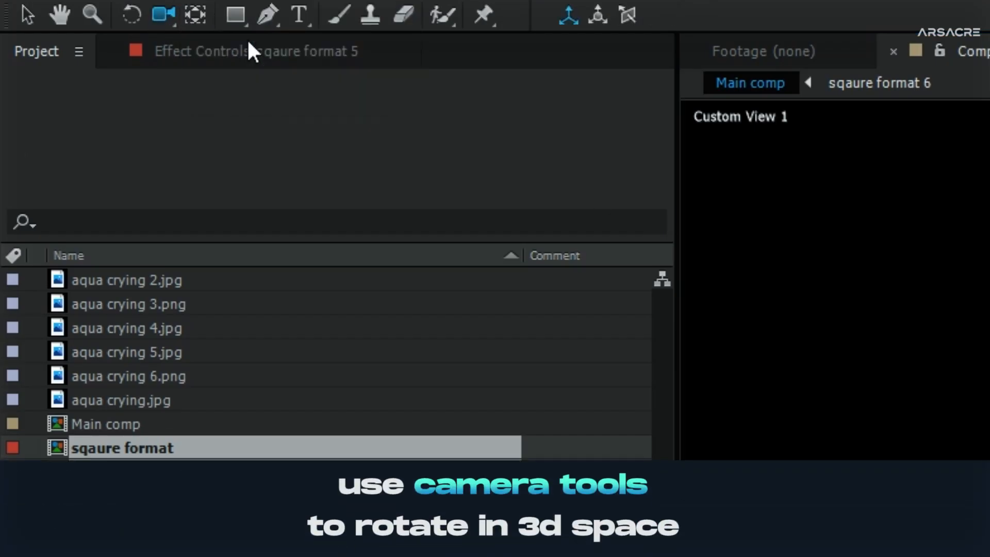
{"action": "left_click", "coordinate": [163, 15]}
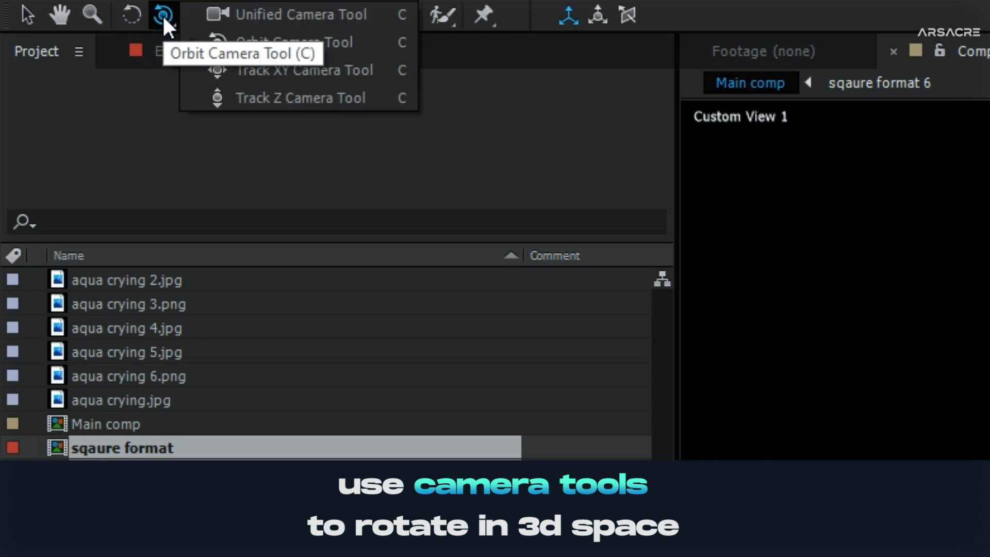
{"action": "left_click", "coordinate": [259, 23]}
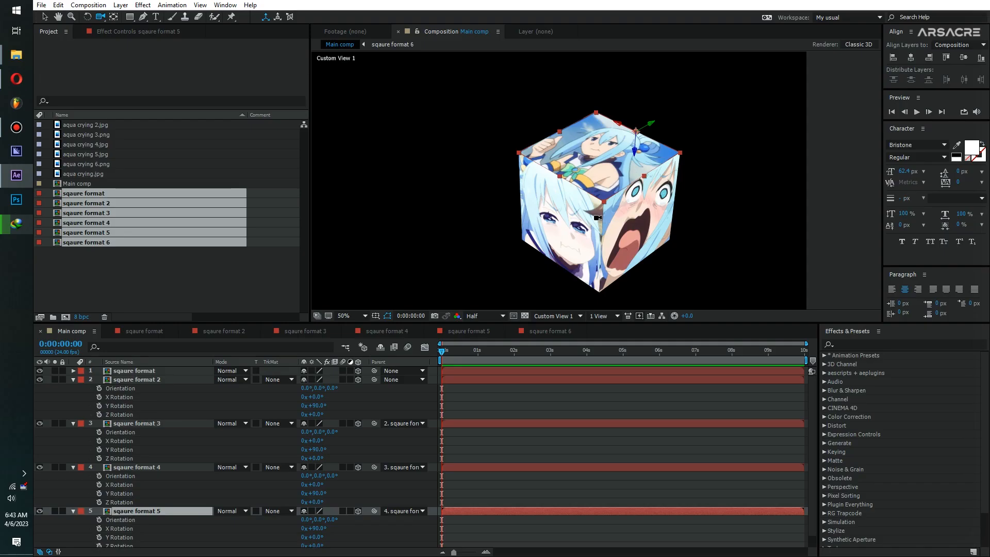
{"action": "mouse_move", "coordinate": [572, 213]}
{"action": "left_mouse_down"}
{"action": "mouse_move", "coordinate": [538, 140]}
{"action": "mouse_move", "coordinate": [475, 153]}
{"action": "mouse_move", "coordinate": [473, 145]}
{"action": "left_mouse_up"}
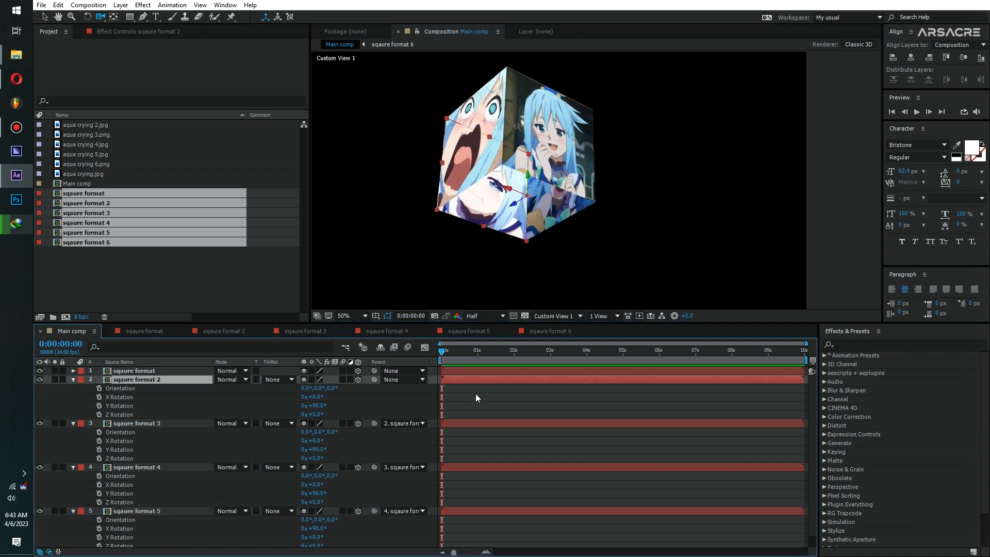
Set the Z Position of sqaure format 6 to -700 to close the cube's underside.
{"action": "left_click", "coordinate": [145, 416]}
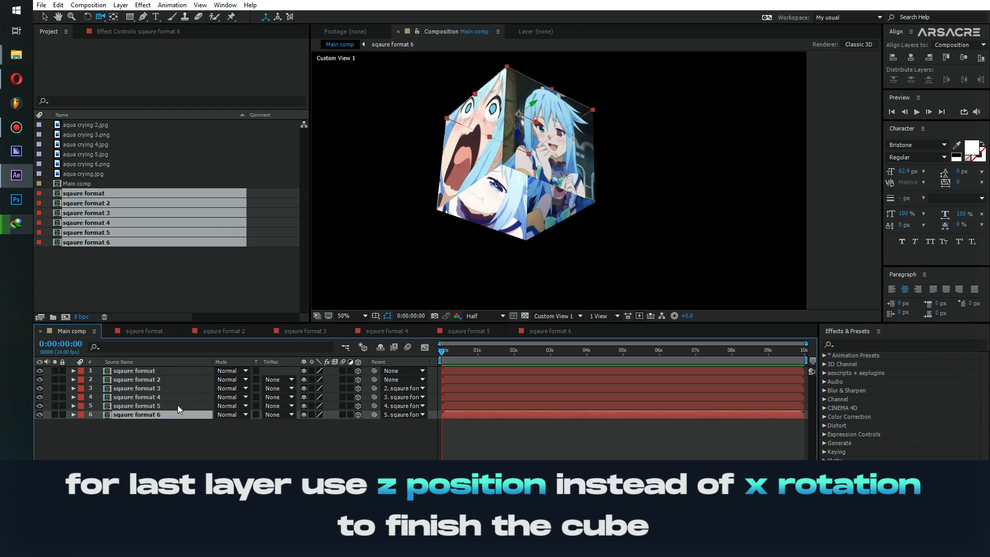
{"action": "left_click_drag", "start_coordinate": [341, 425], "coordinate": [11, 457]}
{"action": "left_click", "coordinate": [341, 423]}
{"action": "type", "text": "-"}
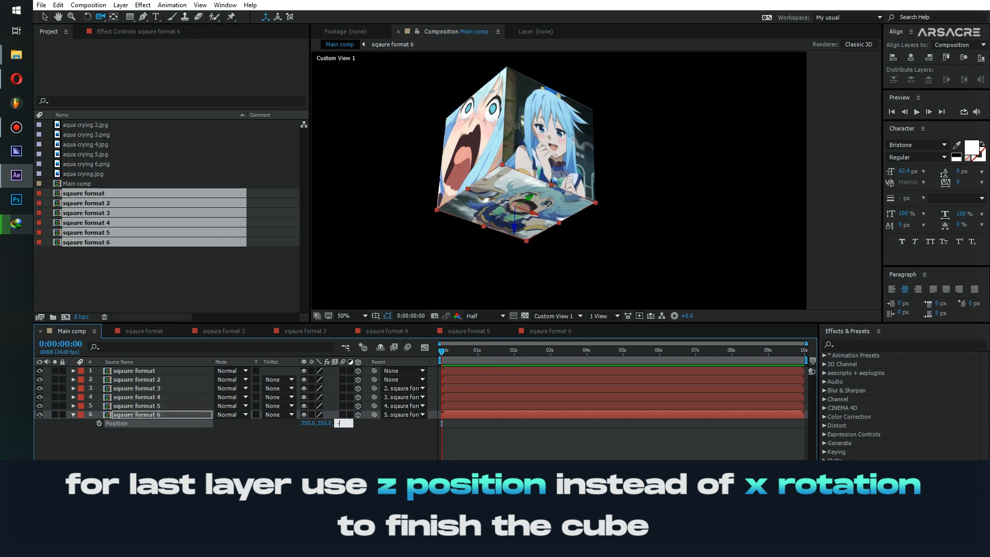
{"action": "type", "text": "700"}
{"action": "key", "text": "Return"}
Inspect the cube's edges up close, then fit the composition in view and orbit around its faces.
{"action": "key", "text": "z"}
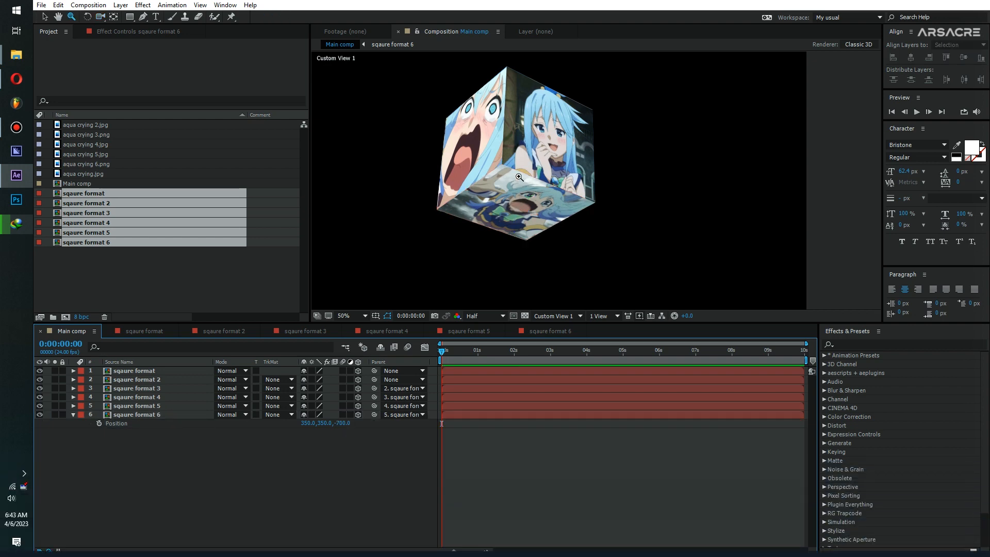
{"action": "left_click", "coordinate": [519, 177]}
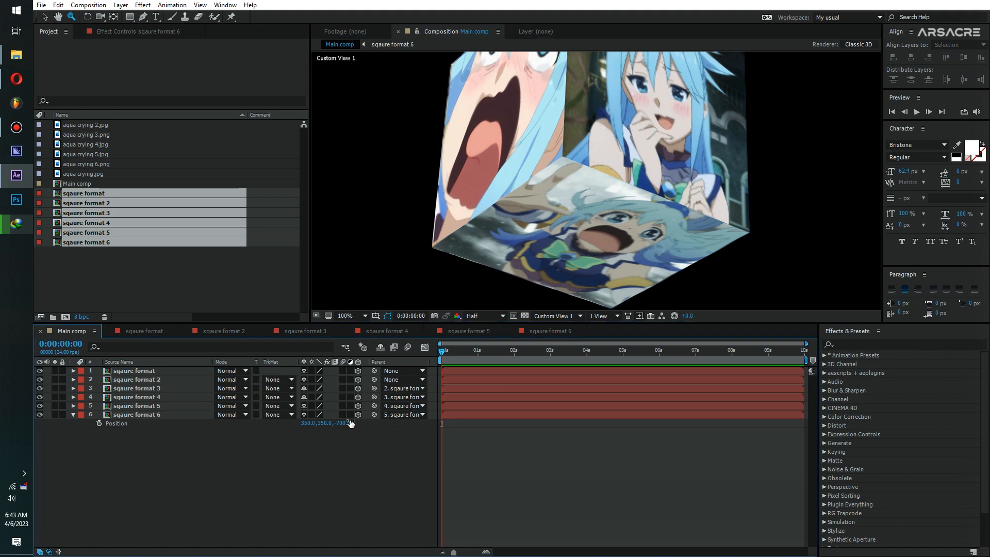
{"action": "key", "text": "shift+/"}
{"action": "key", "text": "c"}
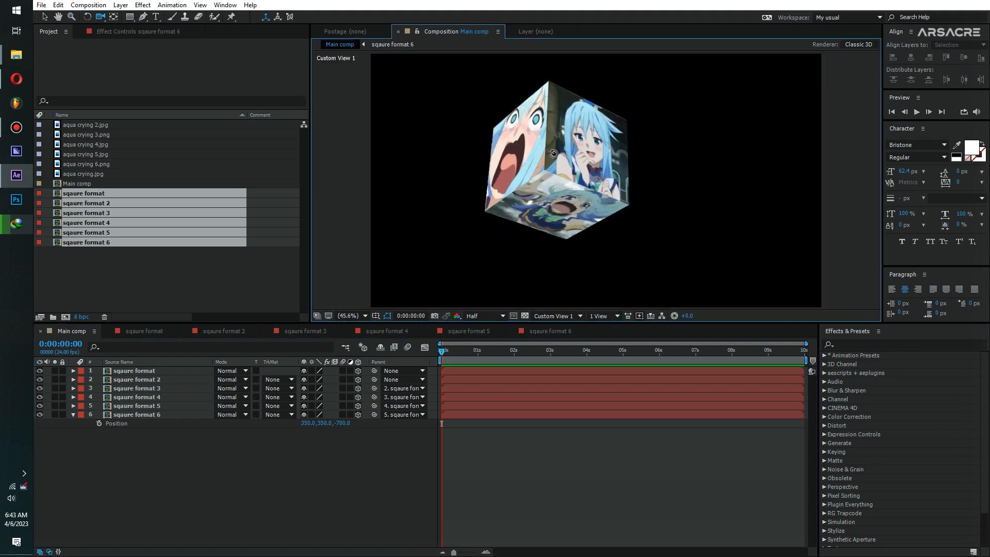
{"action": "left_click_drag", "start_coordinate": [551, 184], "coordinate": [727, 191]}
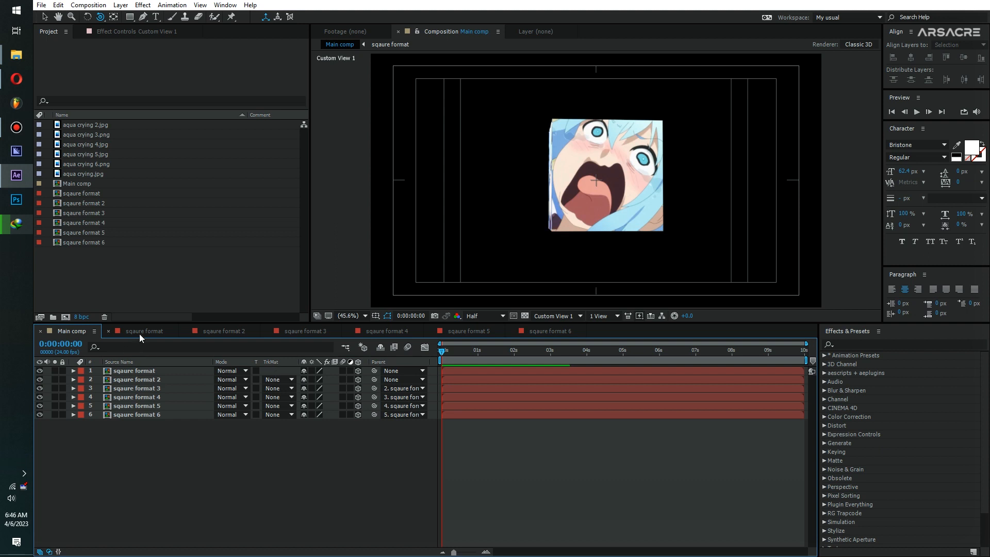
Add the text "hello" to the sqaure format composition in Burbank Big Conde Bold at 180 px.
{"action": "left_click", "coordinate": [140, 331]}
{"action": "left_click", "coordinate": [560, 189]}
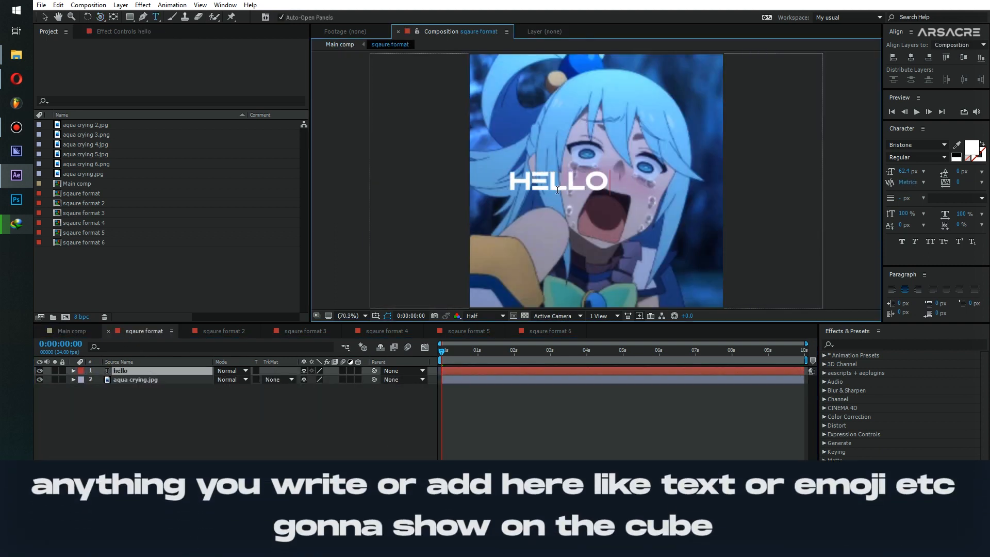
{"action": "left_click", "coordinate": [922, 139]}
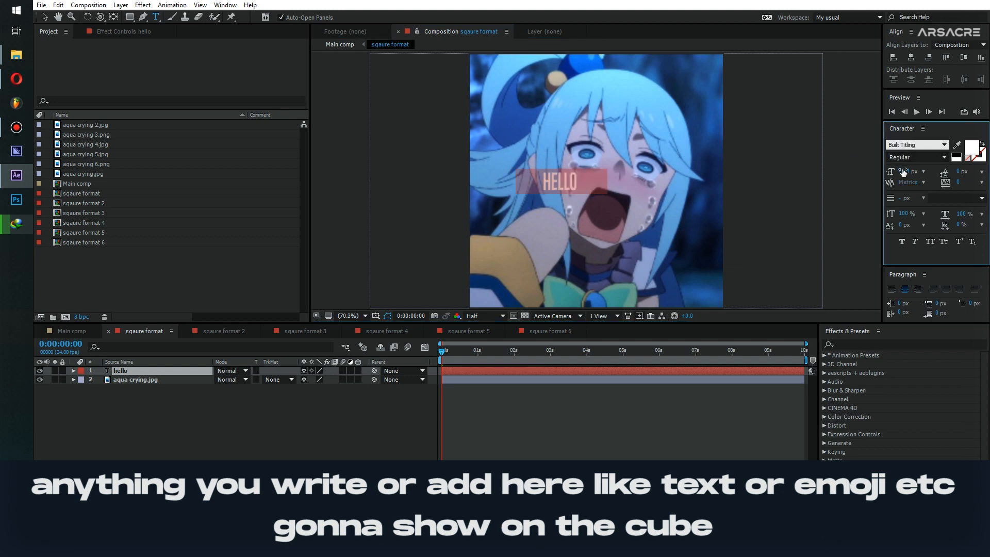
{"action": "type", "text": "rbank Big Conde"}
{"action": "left_click_drag", "start_coordinate": [899, 172], "coordinate": [939, 172]}
Move the hello text to the lower middle of the image.
{"action": "left_click", "coordinate": [152, 370]}
{"action": "key", "text": "v"}
{"action": "left_click_drag", "start_coordinate": [529, 188], "coordinate": [566, 293]}
Return to Main comp and orbit the cube to check how the hello text reads on its face.
{"action": "left_click", "coordinate": [72, 332]}
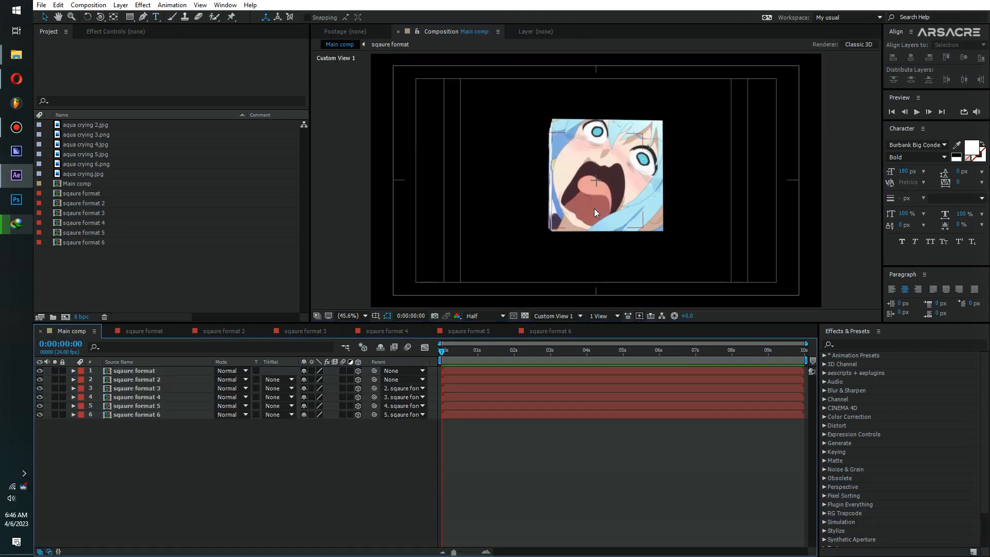
{"action": "key", "text": "c"}
{"action": "left_click_drag", "start_coordinate": [594, 208], "coordinate": [458, 210]}
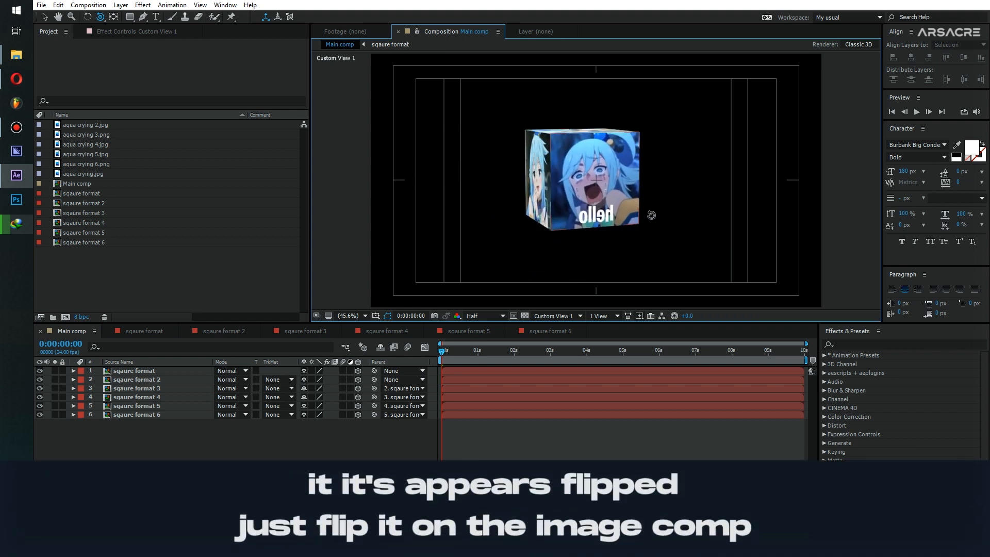
Mirror the hello text horizontally in sqaure format and check it on the cube in Main comp.
{"action": "left_click", "coordinate": [160, 335]}
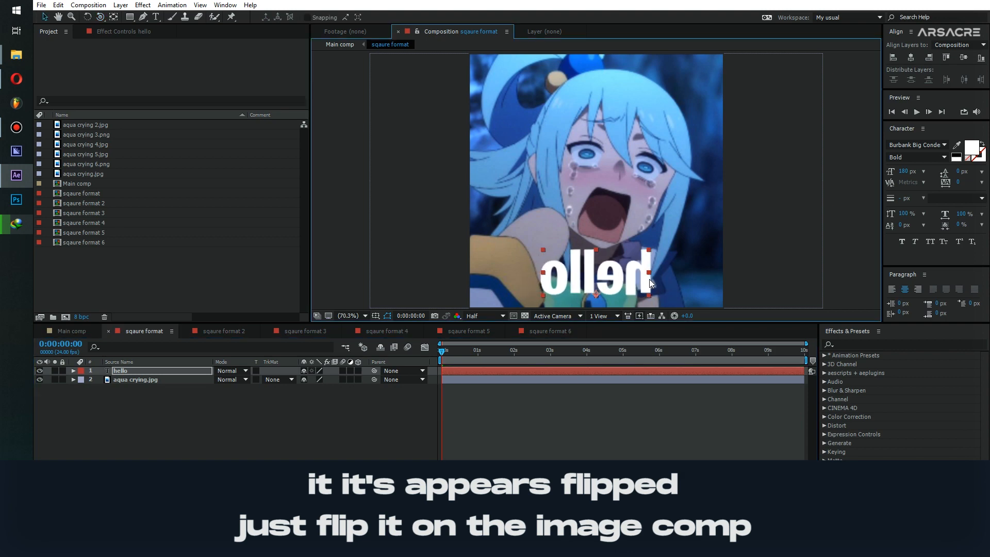
{"action": "left_click", "coordinate": [67, 336]}
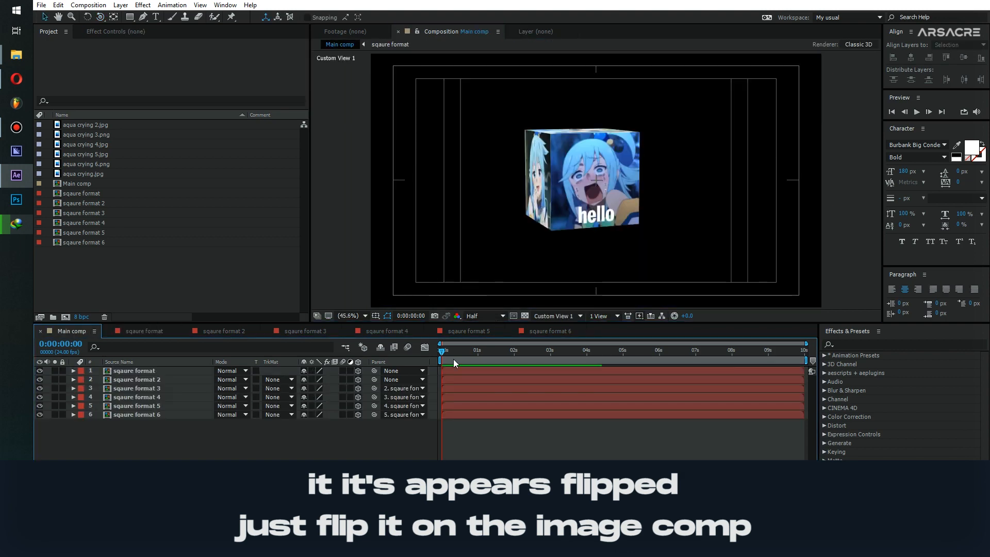
{"action": "left_click", "coordinate": [511, 352]}
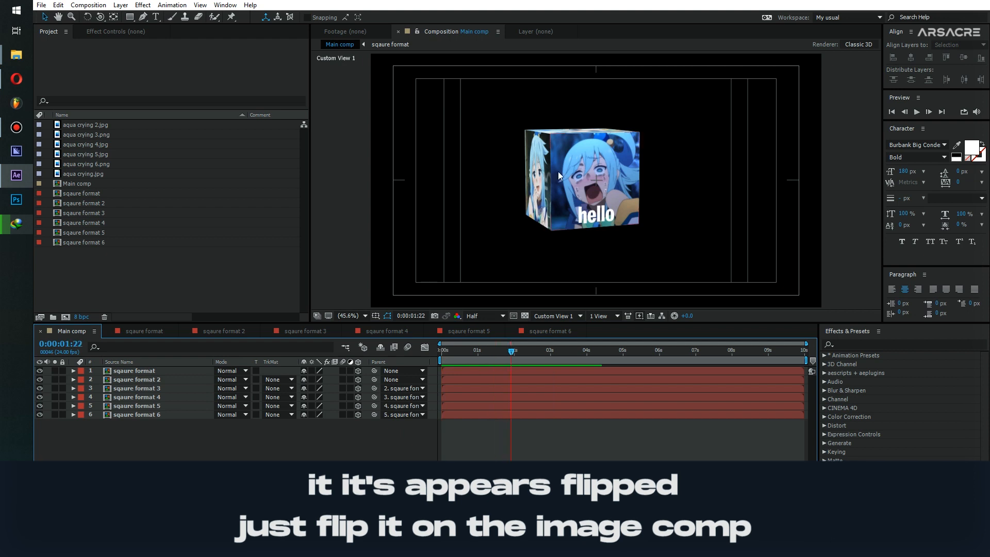
{"action": "key", "text": "c"}
{"action": "left_click_drag", "start_coordinate": [558, 201], "coordinate": [424, 295]}
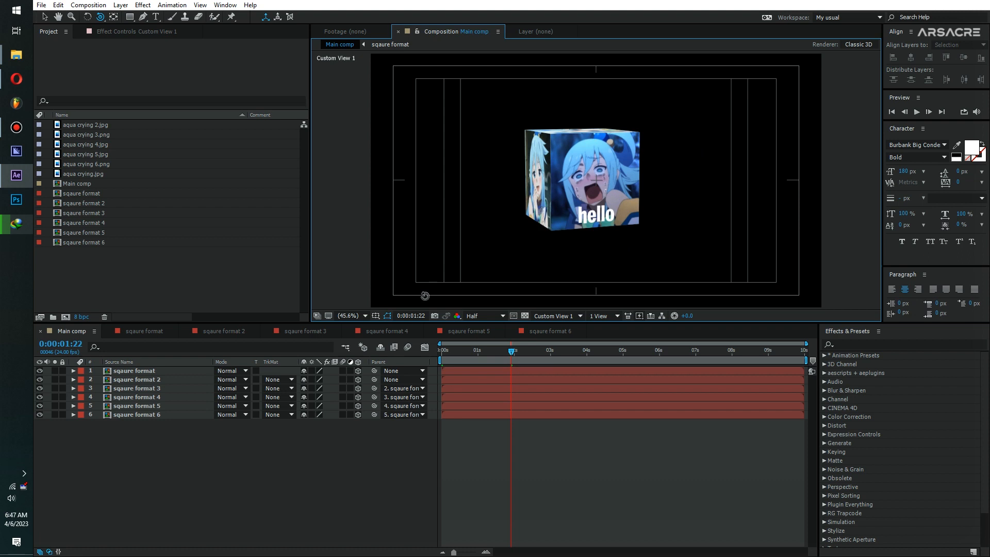
Delete the hello text layer from the sqaure format composition.
{"action": "left_click", "coordinate": [161, 330]}
{"action": "key", "text": "Delete"}
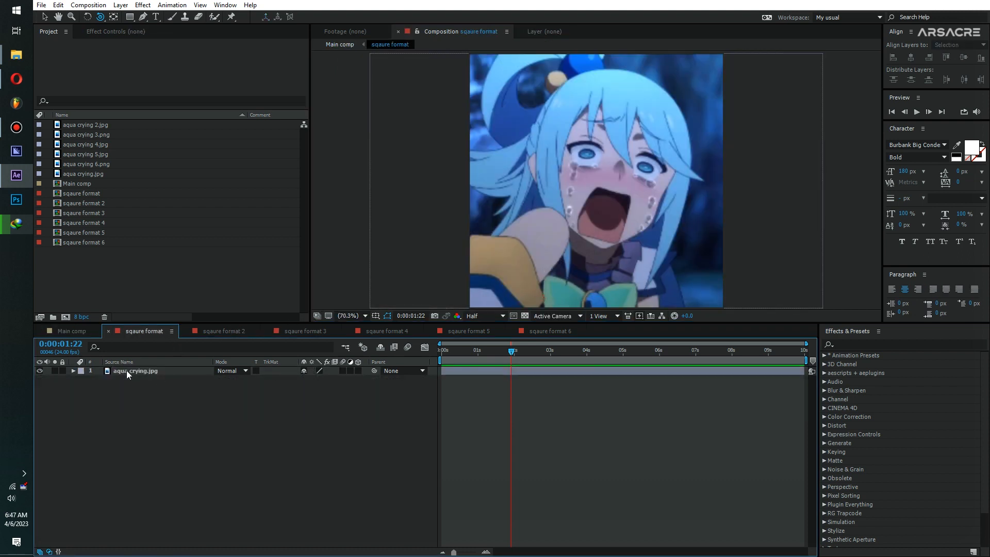
In Main comp, remove the parent links from layers sqaure format 3 through sqaure format 6.
{"action": "left_click", "coordinate": [90, 335]}
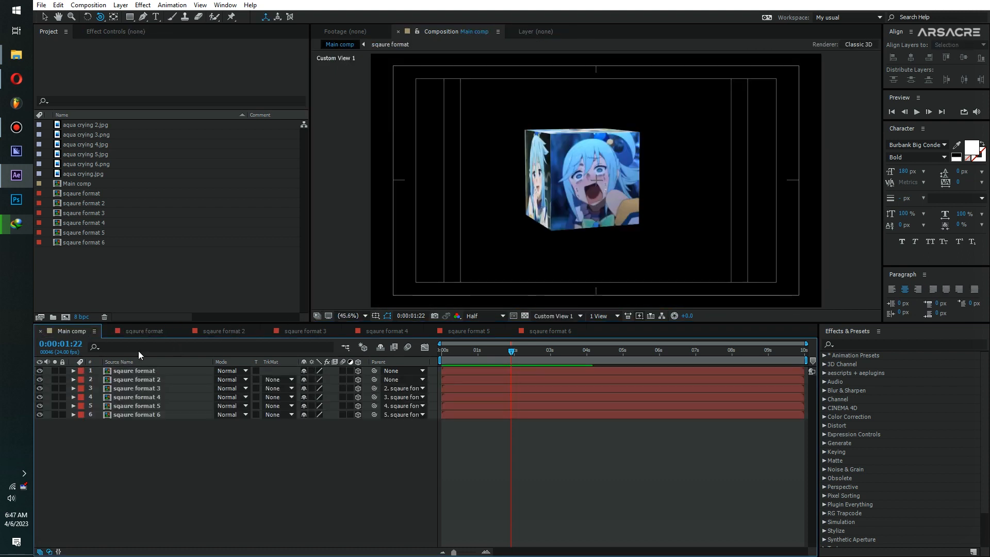
{"action": "left_click_drag", "start_coordinate": [589, 181], "coordinate": [748, 182]}
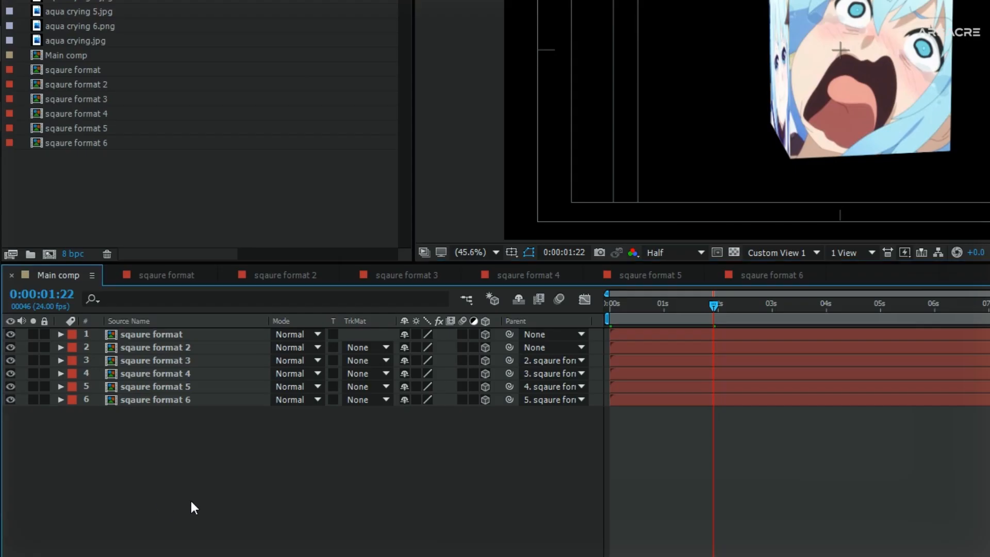
{"action": "left_click", "coordinate": [160, 360]}
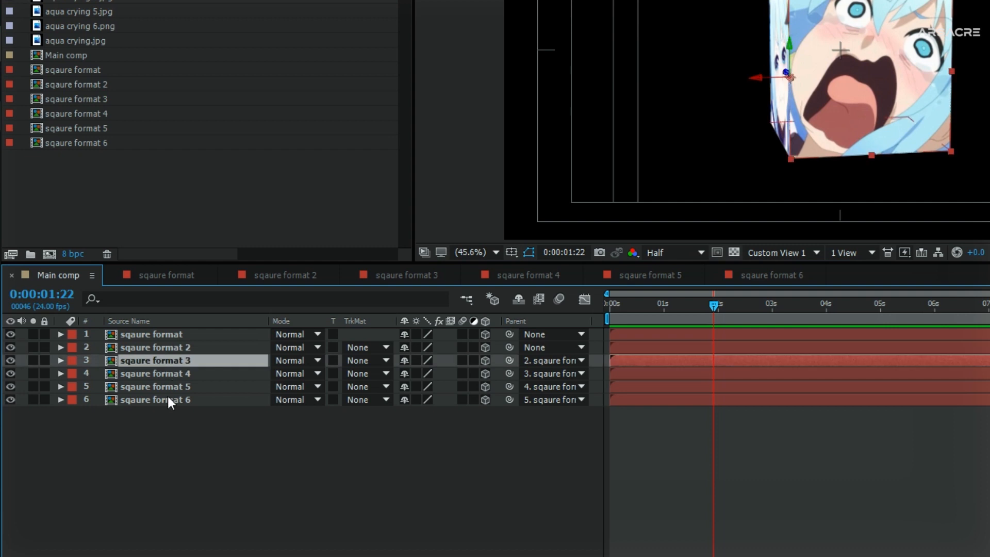
{"action": "left_click", "coordinate": [168, 396], "text": "shift"}
{"action": "left_click", "coordinate": [532, 361]}
{"action": "left_click", "coordinate": [551, 378]}
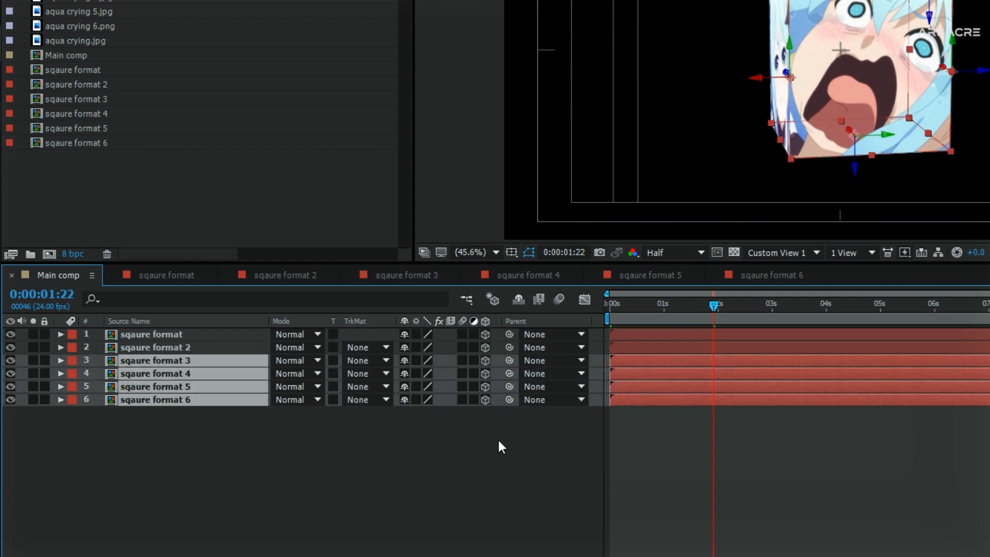
{"action": "left_click", "coordinate": [497, 437]}
Add a null object to Main comp, name it Rotation ctrl and make it a 3D layer.
{"action": "right_click", "coordinate": [286, 445]}
{"action": "mouse_move", "coordinate": [309, 456]}
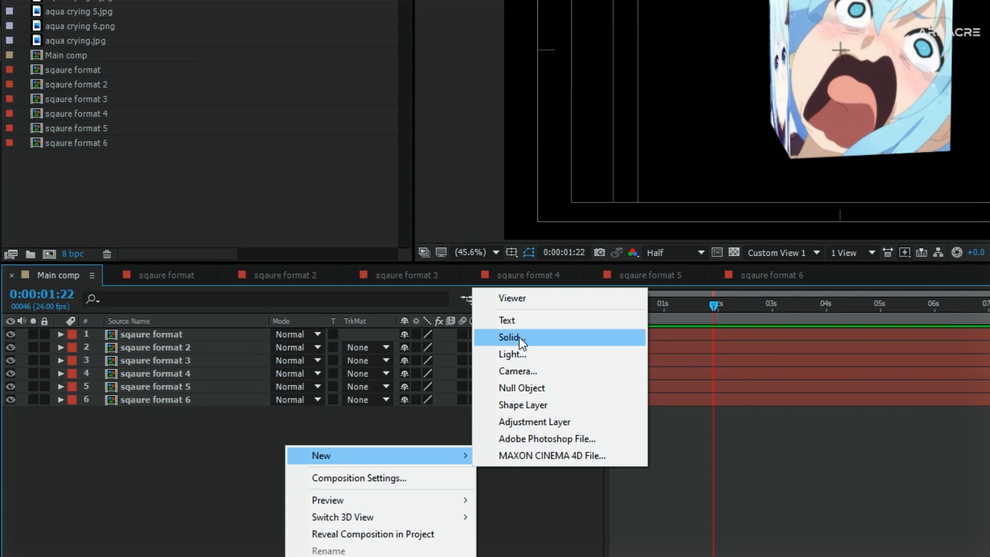
{"action": "left_click", "coordinate": [521, 388]}
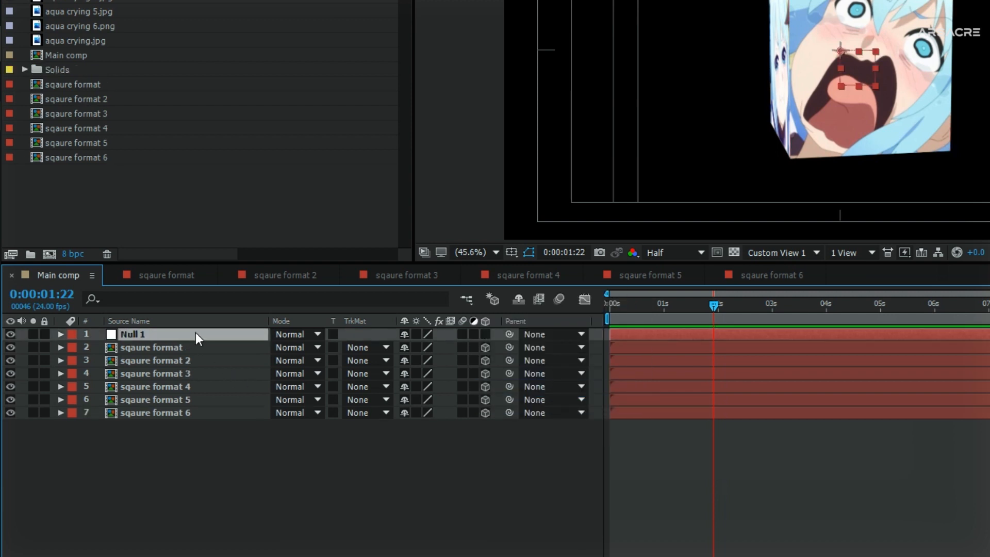
{"action": "key", "text": "Return"}
{"action": "type", "text": "Rotat"}
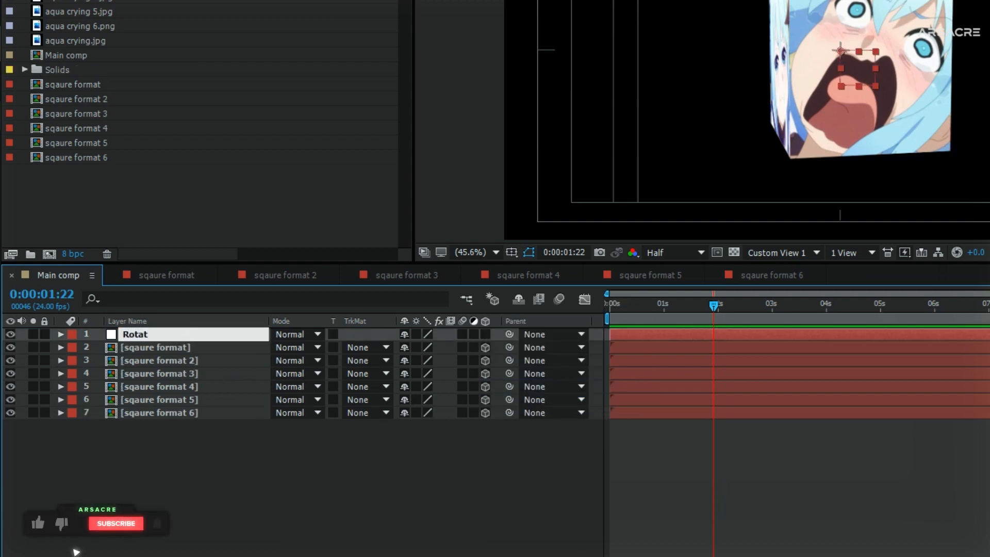
{"action": "type", "text": "e"}
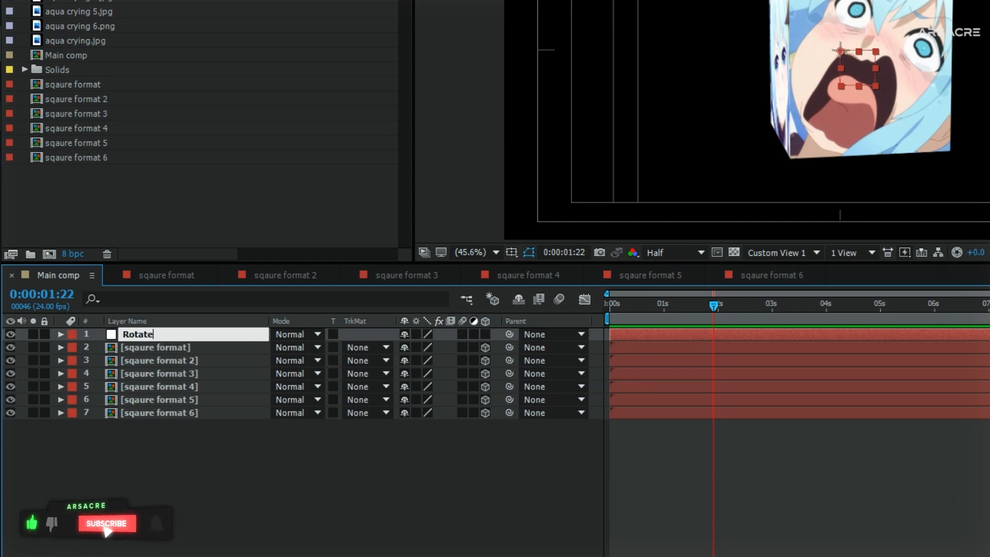
{"action": "key", "text": "BackSpace"}
{"action": "type", "text": "ion "}
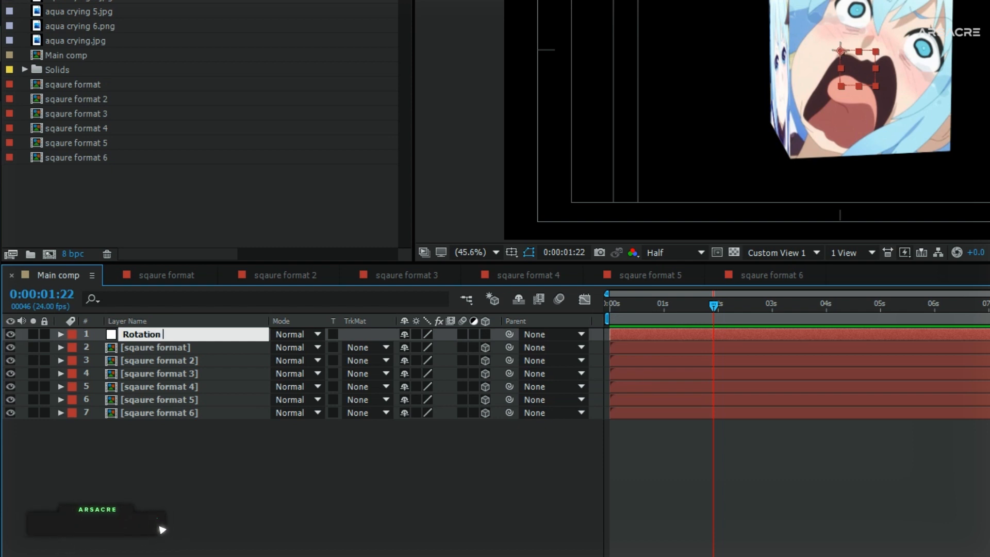
{"action": "type", "text": "ctrl"}
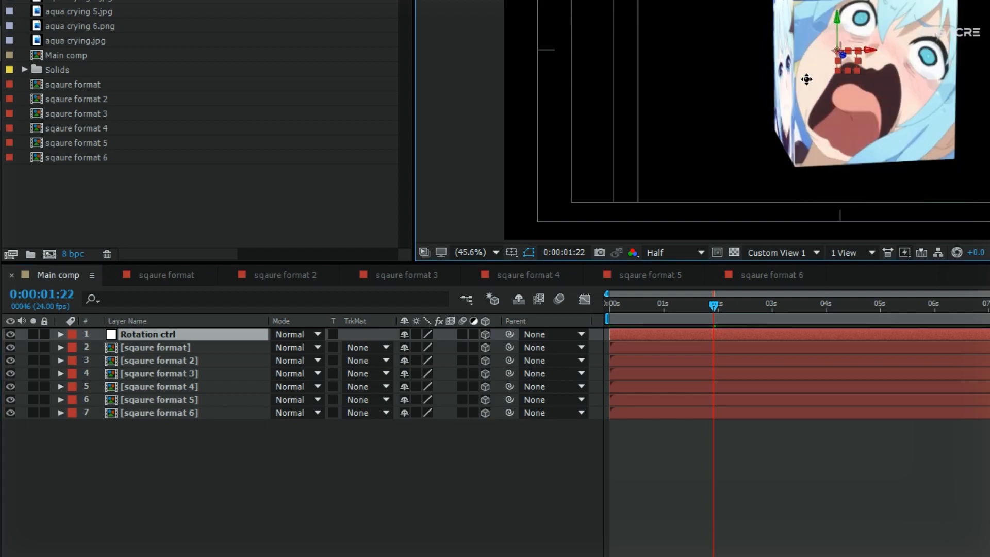
Centre the Rotation ctrl null inside the cube, checking its placement from orbited views.
{"action": "left_click_drag", "start_coordinate": [866, 77], "coordinate": [802, 77]}
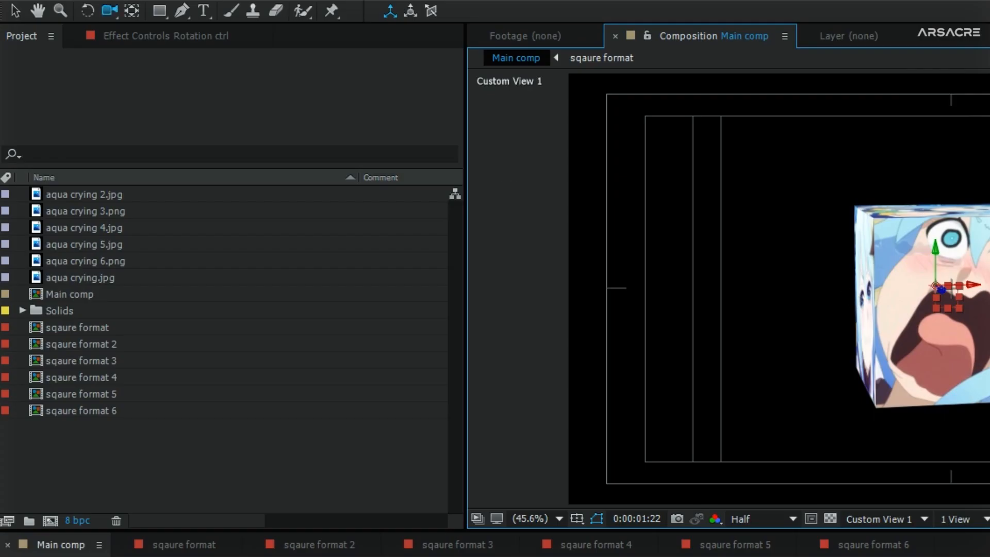
{"action": "left_click", "coordinate": [110, 14]}
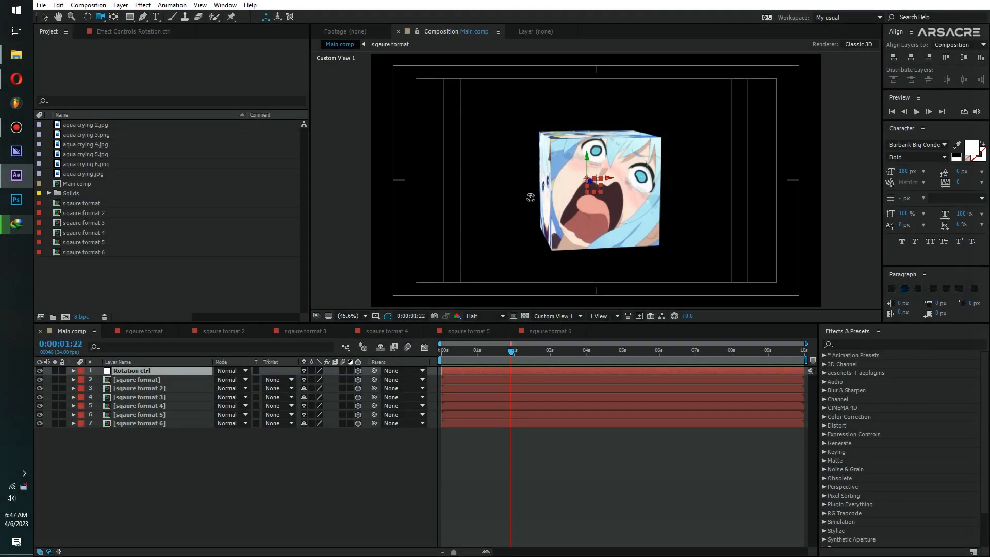
{"action": "left_click_drag", "start_coordinate": [531, 198], "coordinate": [574, 233]}
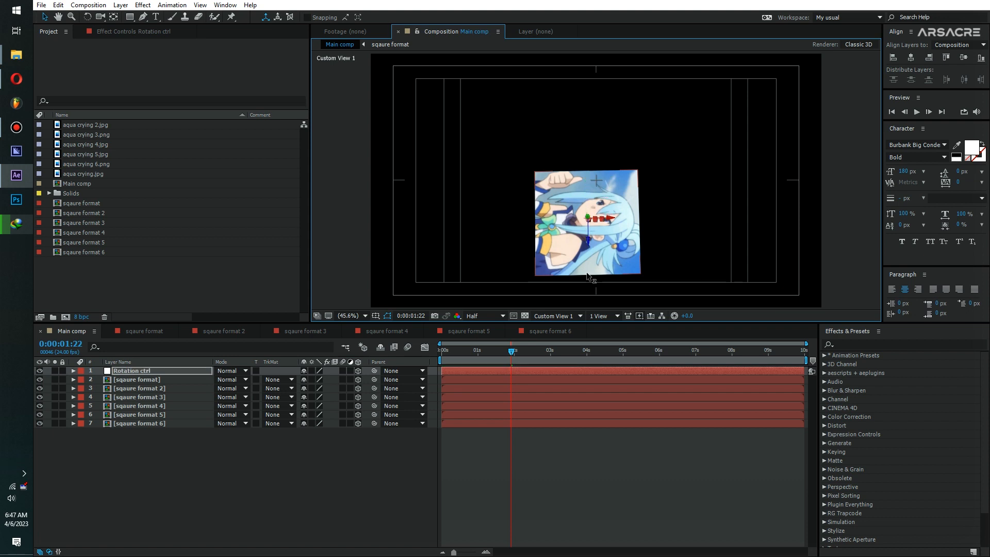
{"action": "key", "text": "c"}
{"action": "left_click_drag", "start_coordinate": [588, 277], "coordinate": [526, 219]}
Parent all six sqaure format layers to the Rotation ctrl null.
{"action": "left_click", "coordinate": [159, 380]}
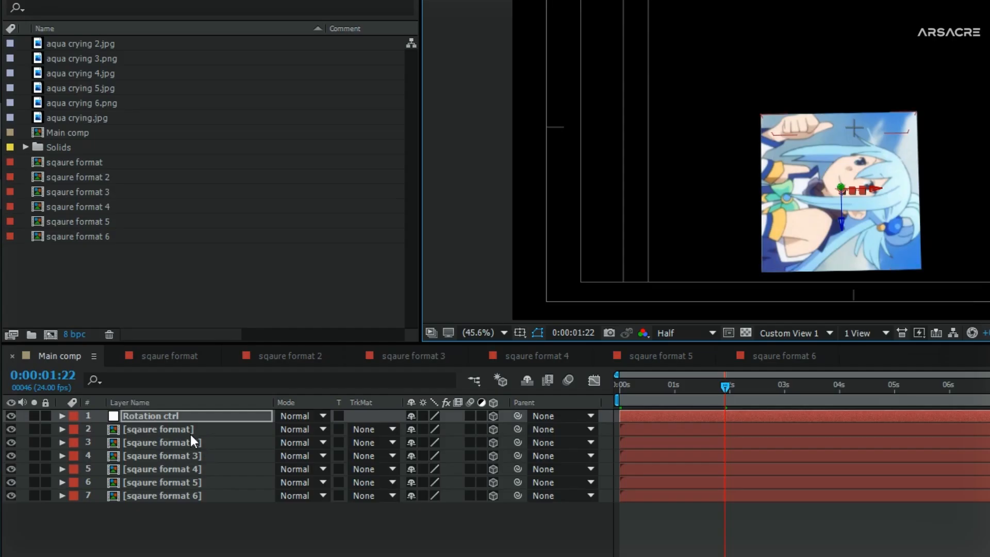
{"action": "left_click", "coordinate": [158, 422], "text": "shift"}
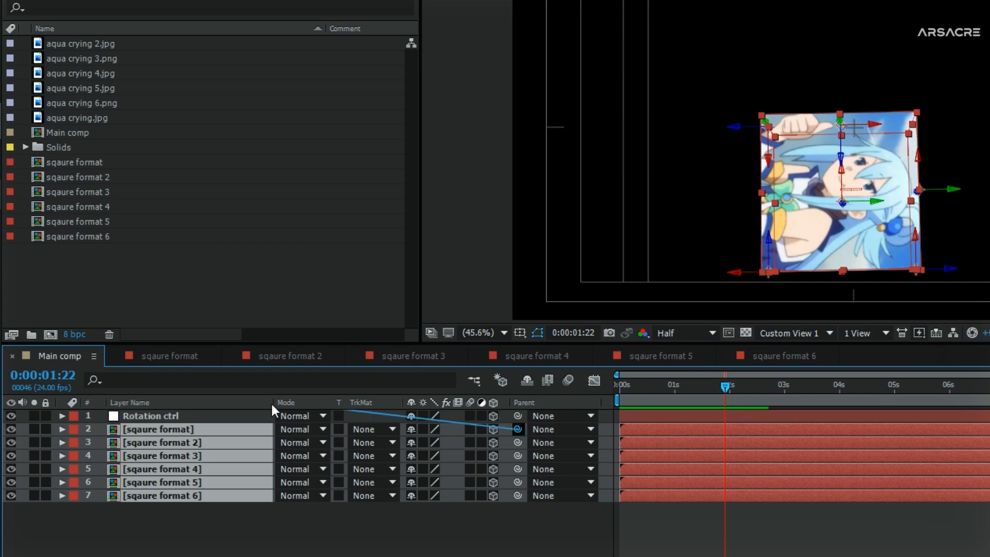
{"action": "left_click_drag", "start_coordinate": [164, 420], "coordinate": [162, 419]}
Try turning the cube with the Rotation ctrl null's Z and Y Rotation, undoing each turn.
{"action": "left_click", "coordinate": [161, 419]}
{"action": "key", "text": "r"}
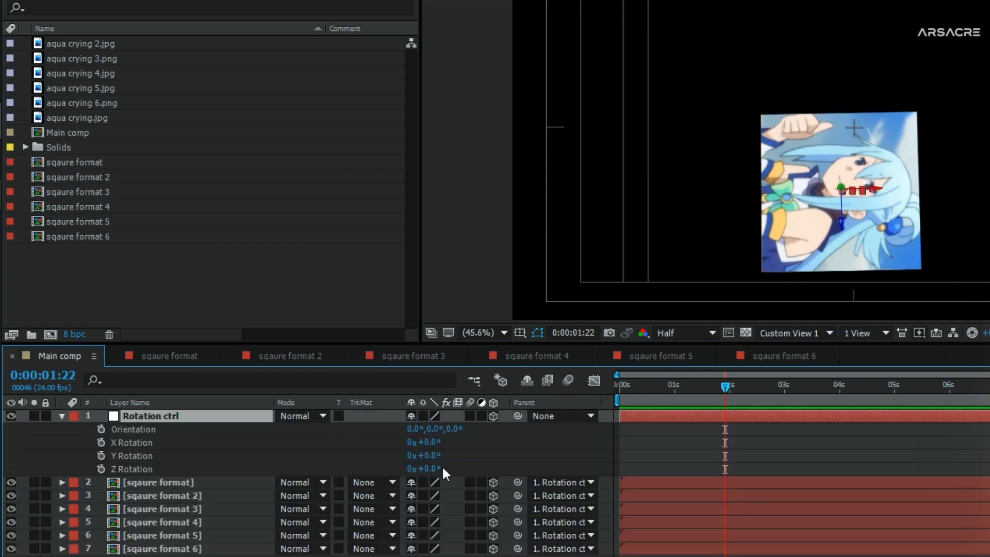
{"action": "left_click_drag", "start_coordinate": [436, 469], "coordinate": [619, 480]}
{"action": "key", "text": "ctrl+z"}
{"action": "left_click_drag", "start_coordinate": [435, 456], "coordinate": [937, 454]}
{"action": "key", "text": "ctrl+z"}
{"action": "key", "text": "ctrl+z"}
Switch the composition viewer from Custom View 1 to Active Camera.
{"action": "left_click", "coordinate": [792, 331]}
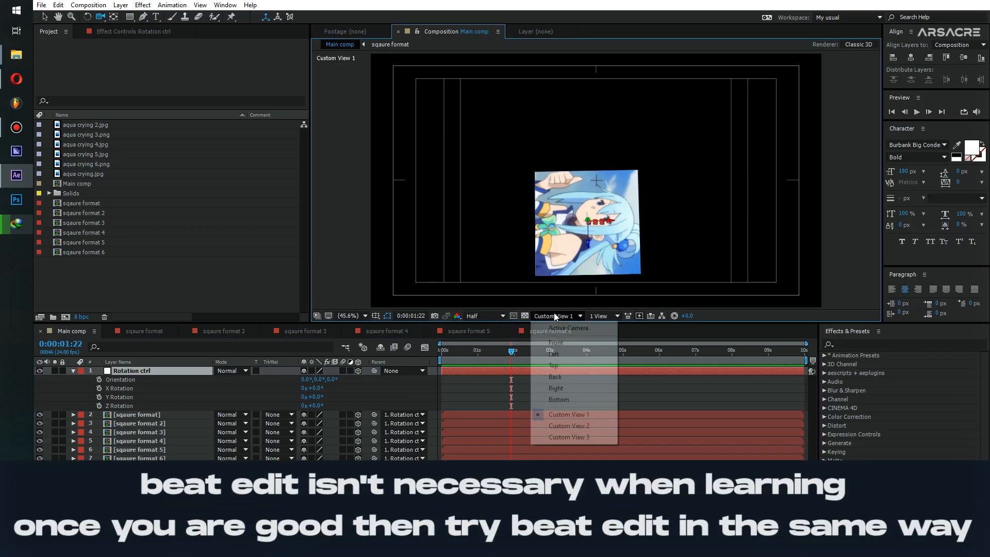
{"action": "left_click", "coordinate": [805, 352]}
{"action": "left_click", "coordinate": [562, 328]}
Try turning the cube in the camera view with the null's rotation values and undo the changes.
{"action": "left_click_drag", "start_coordinate": [312, 388], "coordinate": [349, 409]}
{"action": "key", "text": "ctrl+z"}
{"action": "key", "text": "ctrl+z"}
Keyframe Rotation ctrl's Position with an end keyframe at about 4 seconds and a Z position of 2496.1 at the start.
{"action": "key", "text": "Home"}
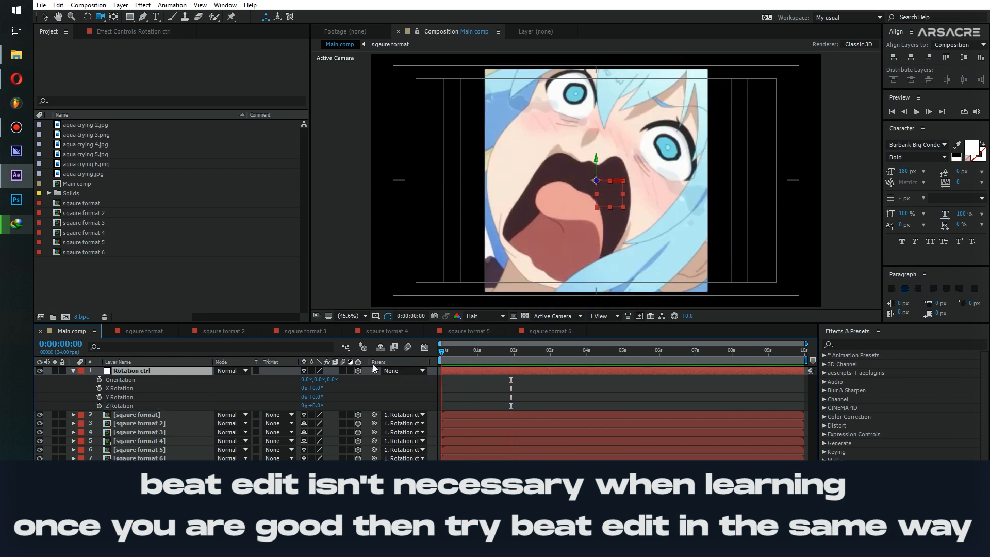
{"action": "key", "text": "p"}
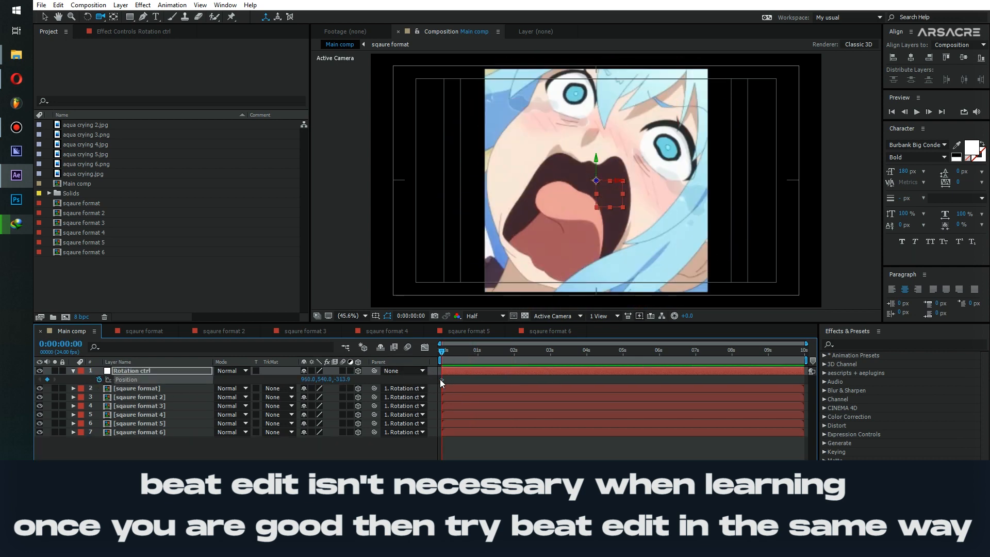
{"action": "left_click_drag", "start_coordinate": [442, 379], "coordinate": [584, 380]}
{"action": "left_click_drag", "start_coordinate": [344, 379], "coordinate": [496, 374]}
Tilt the cube by setting Rotation ctrl's X Rotation to -23.0° and Z Rotation to 36.4°.
{"action": "key", "text": "shift+r"}
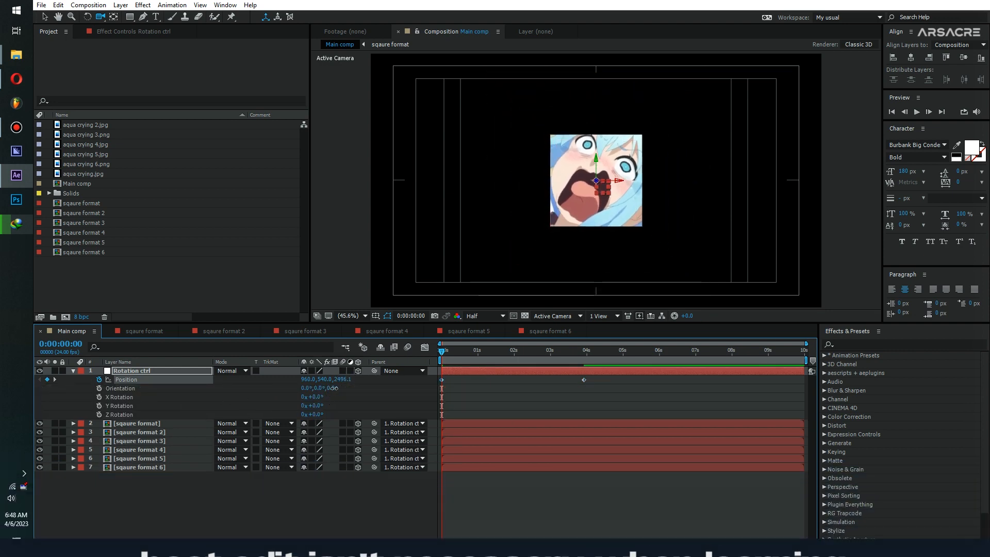
{"action": "left_click_drag", "start_coordinate": [331, 387], "coordinate": [312, 397]}
{"action": "key", "text": "ctrl+z"}
{"action": "key", "text": "ctrl+z"}
{"action": "left_click_drag", "start_coordinate": [312, 414], "coordinate": [522, 426]}
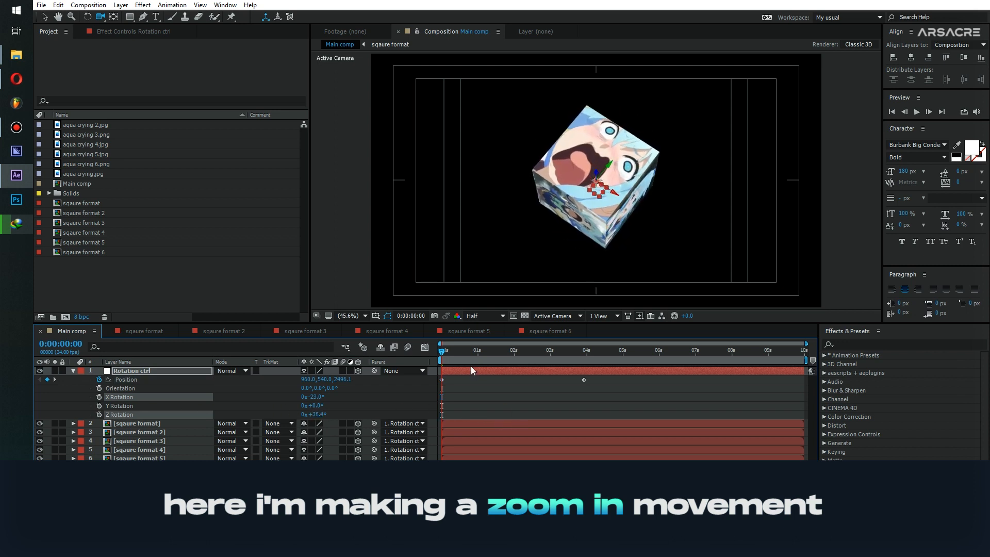
Set the null's starting Z position to 18826.1 and move the eased end Position keyframe to about 3:08.
{"action": "key", "text": "space"}
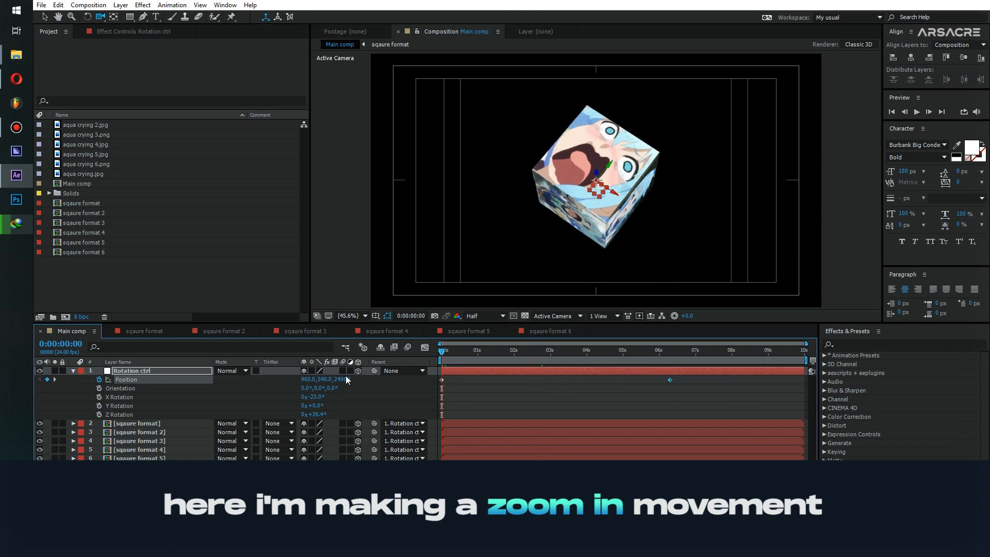
{"action": "left_click_drag", "start_coordinate": [325, 384], "coordinate": [647, 384]}
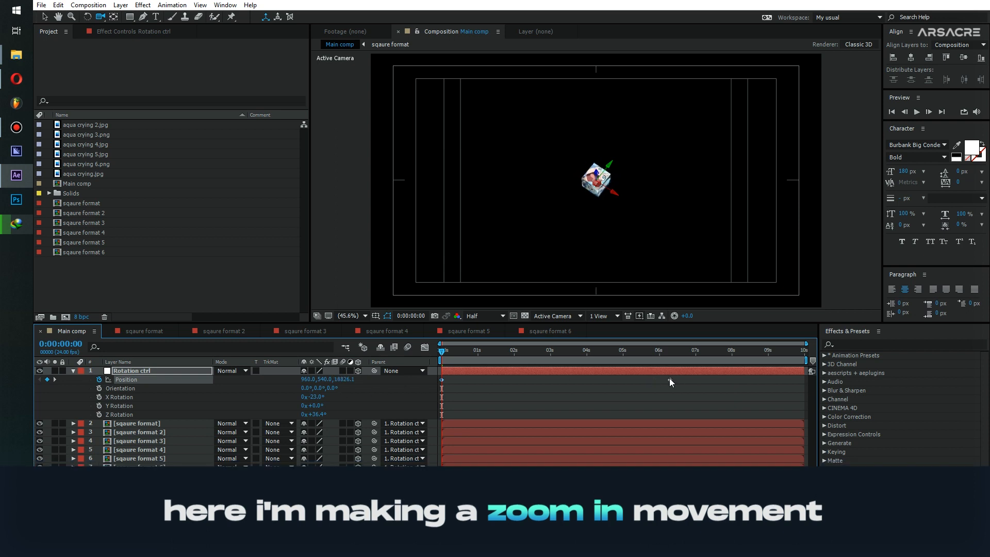
{"action": "left_click_drag", "start_coordinate": [669, 380], "coordinate": [562, 390]}
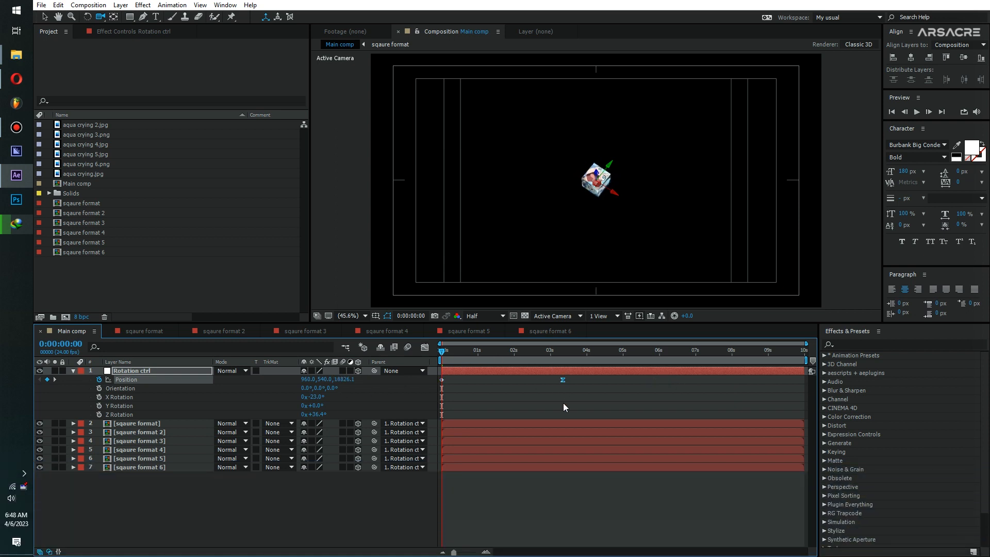
Shape the Position speed graph to start fast and slow down, and move the end keyframe to about 1:06.
{"action": "left_click", "coordinate": [424, 348]}
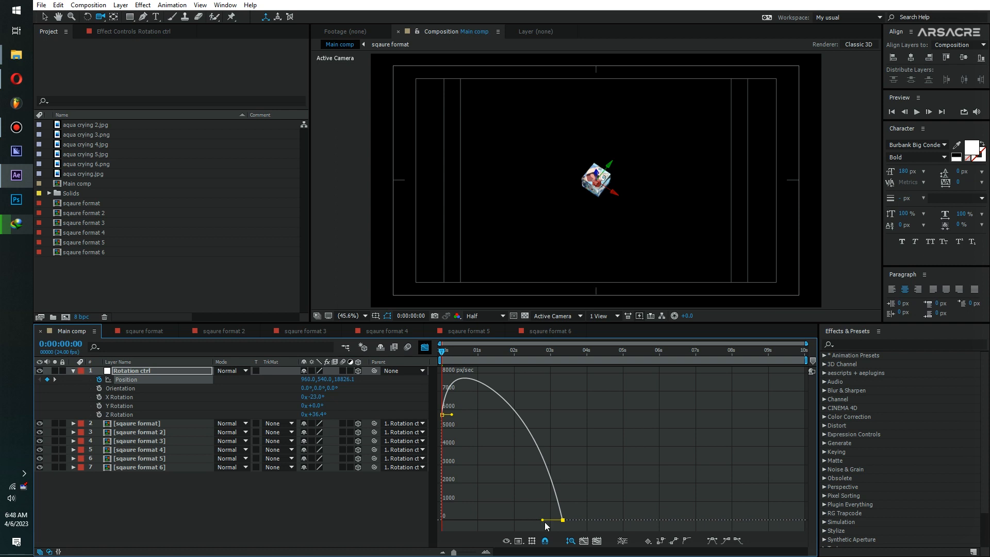
{"action": "left_click_drag", "start_coordinate": [496, 507], "coordinate": [445, 479]}
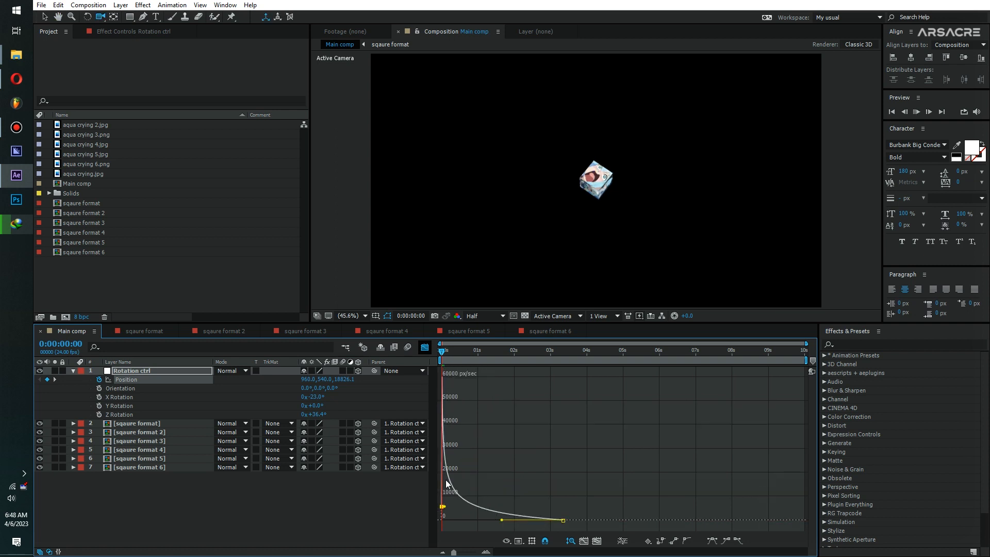
{"action": "key", "text": "space"}
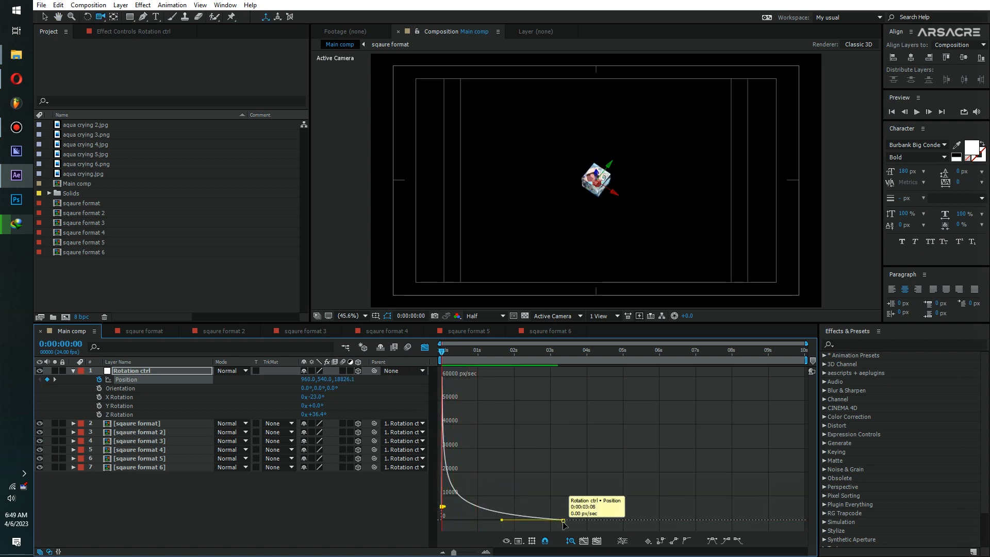
{"action": "left_click_drag", "start_coordinate": [563, 520], "coordinate": [508, 524]}
{"action": "key", "text": "space"}
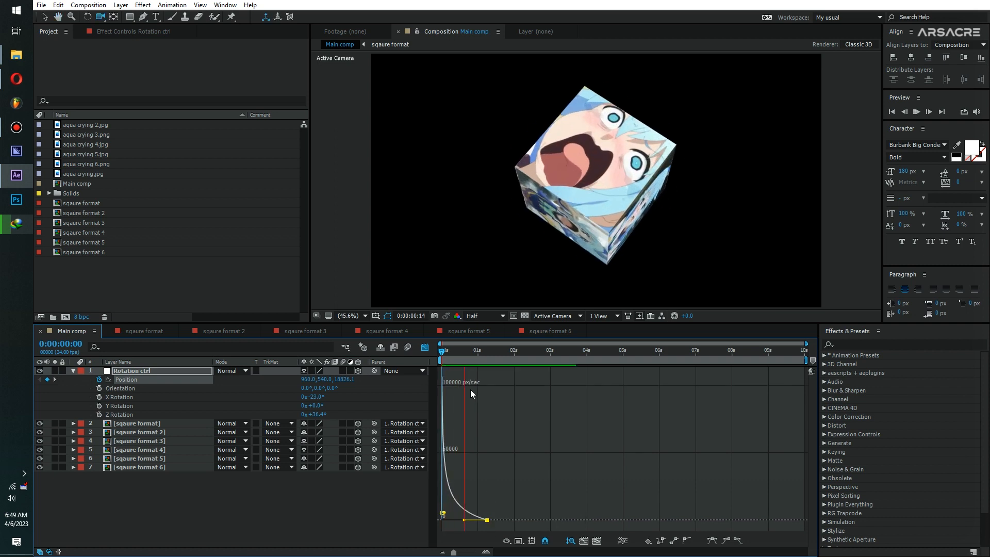
Set Rotation ctrl's Z position to 676.1 at 1:06 and preview the zoom-in from the start.
{"action": "left_click_drag", "start_coordinate": [474, 355], "coordinate": [485, 362]}
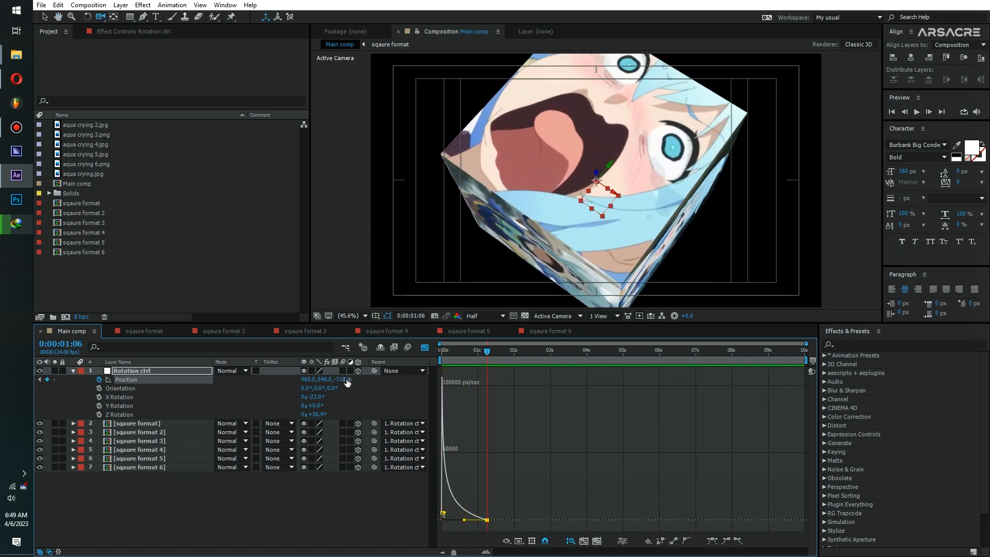
{"action": "left_click_drag", "start_coordinate": [345, 380], "coordinate": [404, 380]}
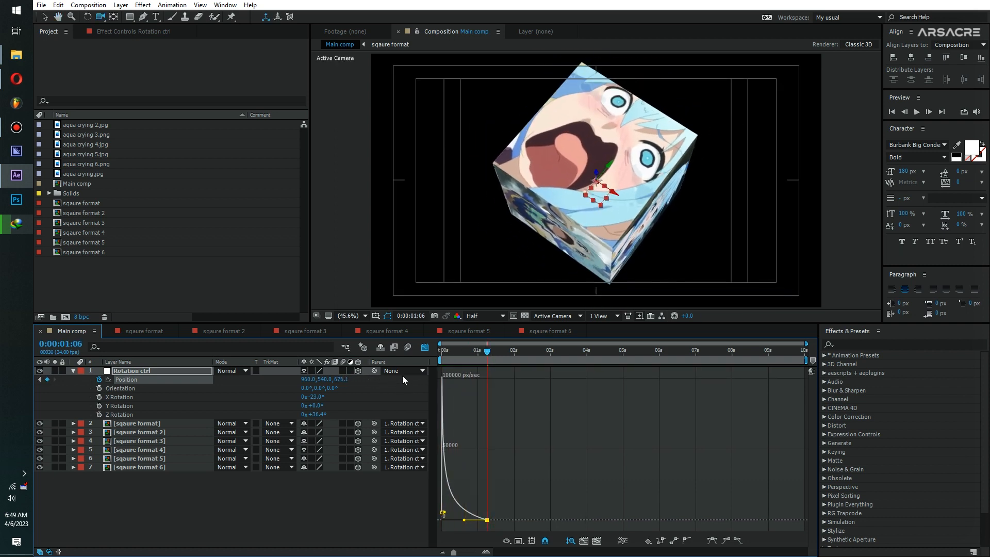
{"action": "left_click", "coordinate": [424, 347]}
{"action": "left_click", "coordinate": [441, 351]}
{"action": "key", "text": "space"}
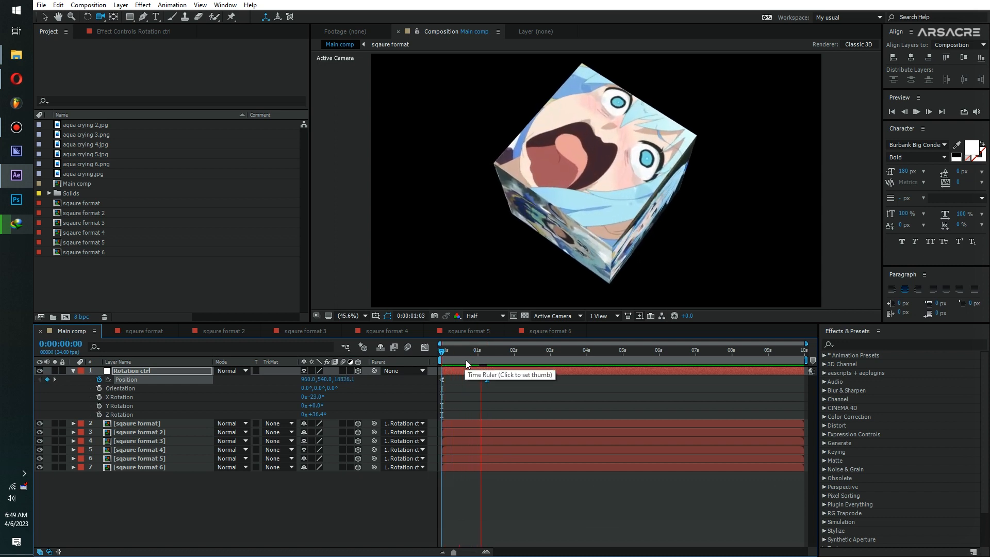
{"action": "key", "text": "space"}
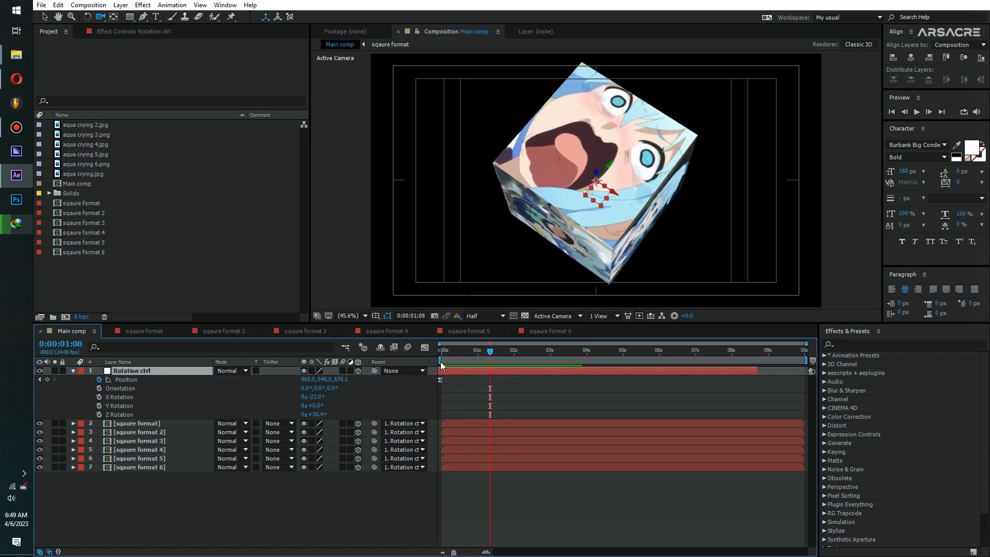
Keyframe Rotation ctrl's Y Rotation with 2x+39.0° at the start and an end keyframe at about 1:06.
{"action": "mouse_move", "coordinate": [474, 353]}
{"action": "left_mouse_down"}
{"action": "mouse_move", "coordinate": [423, 367]}
{"action": "mouse_move", "coordinate": [461, 354]}
{"action": "left_mouse_up"}
{"action": "left_click_drag", "start_coordinate": [320, 414], "coordinate": [487, 406]}
{"action": "key", "text": "ctrl+z"}
{"action": "left_click_drag", "start_coordinate": [470, 354], "coordinate": [419, 365]}
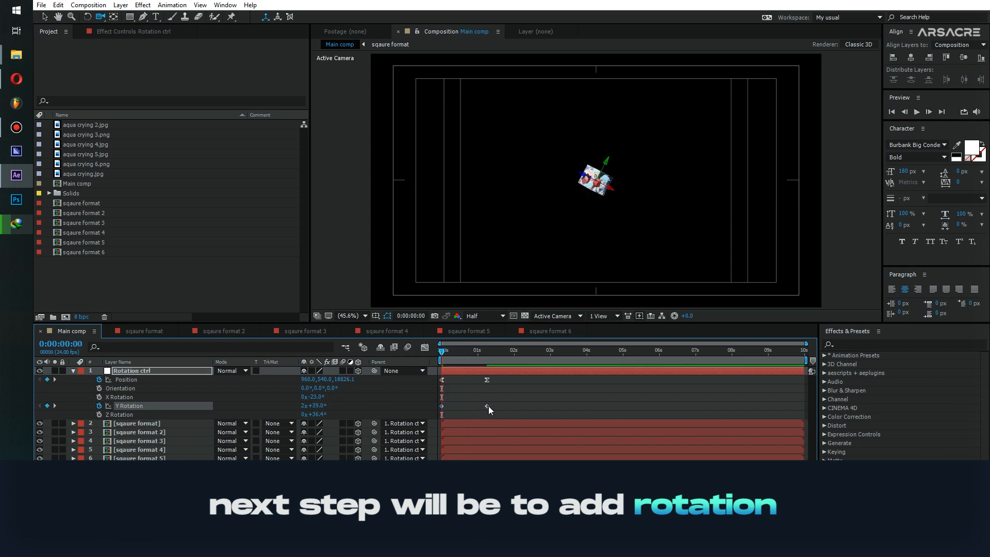
Delay the end Y Rotation keyframe past the Position one and shape its speed graph to start fast and ease out.
{"action": "left_click_drag", "start_coordinate": [488, 406], "coordinate": [505, 407]}
{"action": "left_click", "coordinate": [425, 348]}
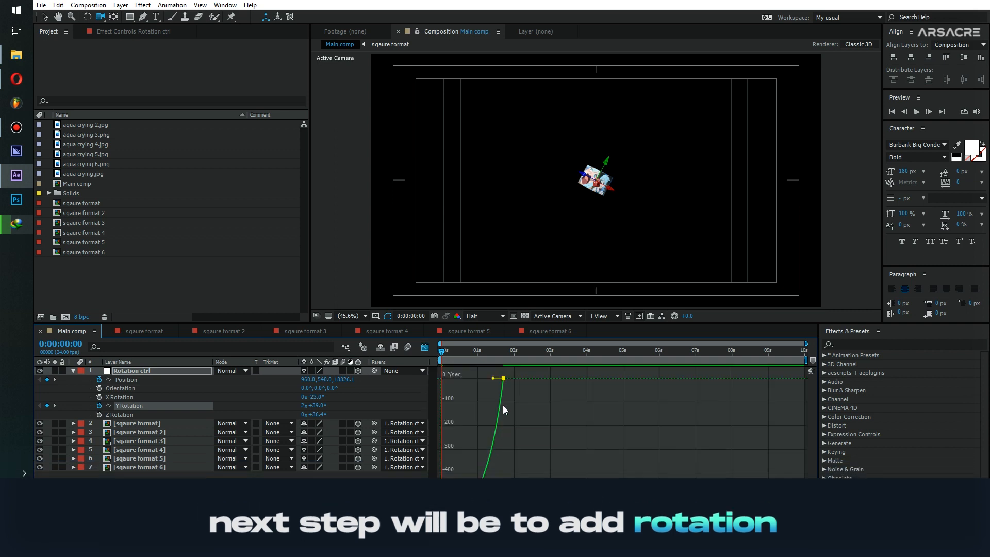
{"action": "left_click_drag", "start_coordinate": [498, 382], "coordinate": [459, 411]}
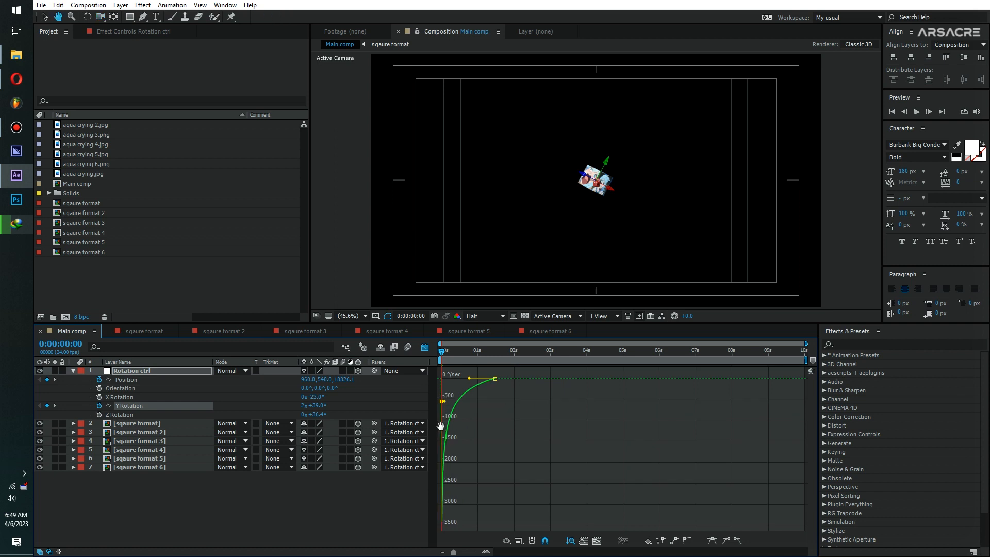
Preview the cube's zoom and spin from the start, and return to the keyframe view.
{"action": "key", "text": "space"}
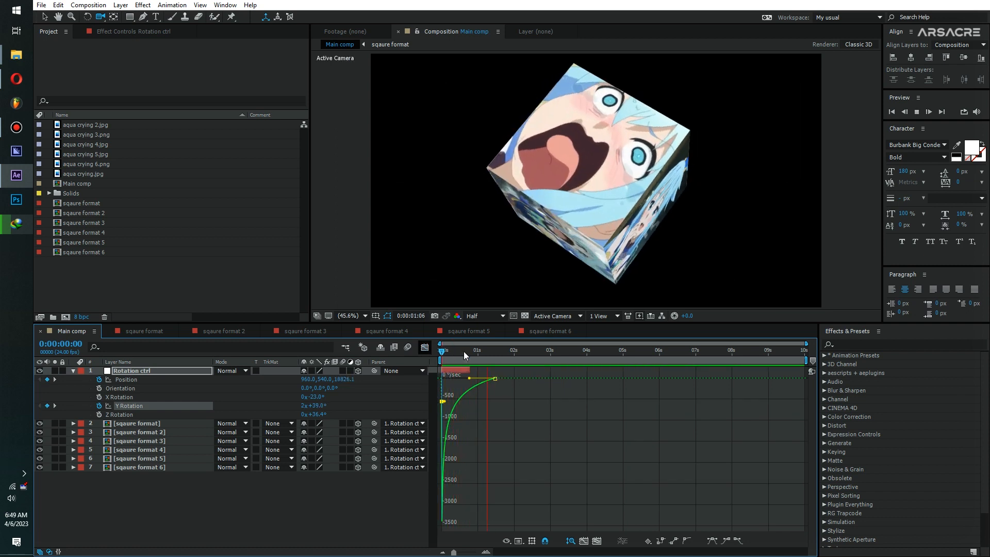
{"action": "key", "text": "shift+F3"}
{"action": "key", "text": "space"}
{"action": "left_click_drag", "start_coordinate": [316, 401], "coordinate": [431, 398]}
{"action": "key", "text": "ctrl+z"}
{"action": "left_click_drag", "start_coordinate": [316, 400], "coordinate": [426, 398]}
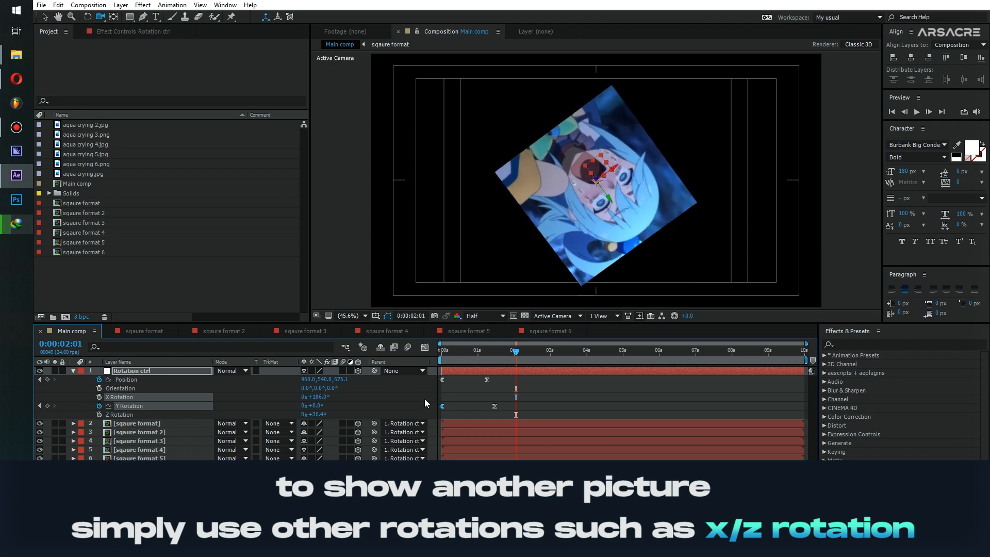
{"action": "key", "text": "ctrl+z"}
Keyframe Rotation ctrl's X Rotation from about 1:11 to 0x+192.0° at 2:01, and Z Rotation to 0x+191.4° at 2:08.
{"action": "left_click_drag", "start_coordinate": [516, 398], "coordinate": [495, 398]}
{"action": "left_click_drag", "start_coordinate": [319, 399], "coordinate": [423, 422]}
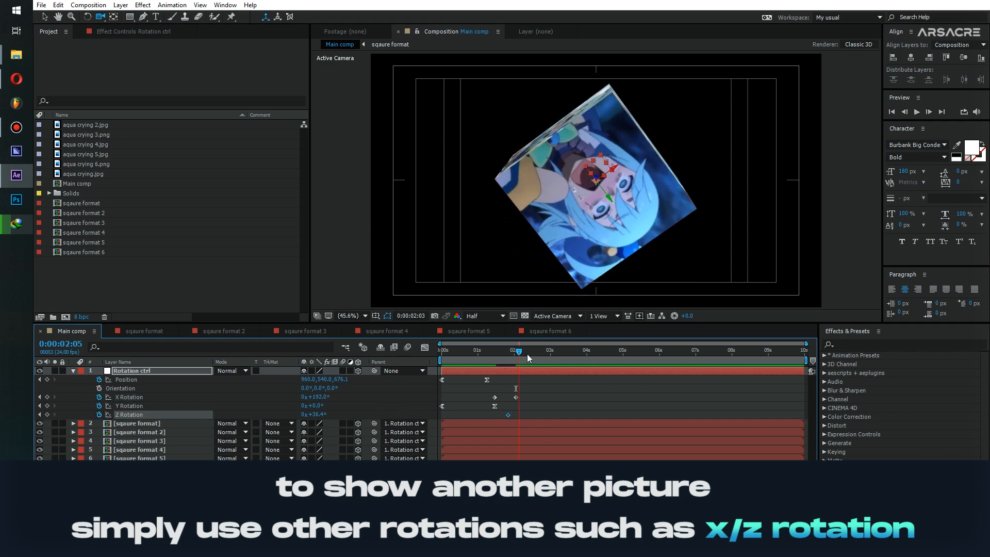
{"action": "left_click_drag", "start_coordinate": [312, 414], "coordinate": [406, 423]}
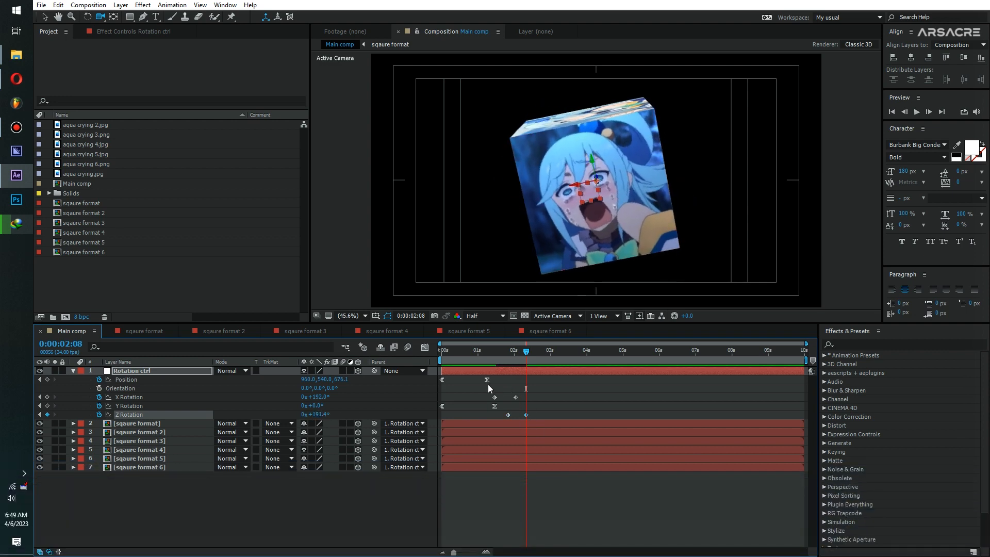
Apply Easy Ease to the X and Z Rotation keyframes, and space each pair farther apart with Z starting at about 2:01.
{"action": "left_click_drag", "start_coordinate": [557, 392], "coordinate": [524, 400]}
{"action": "key", "text": "F9"}
{"action": "key", "text": "F9"}
{"action": "left_click", "coordinate": [527, 412]}
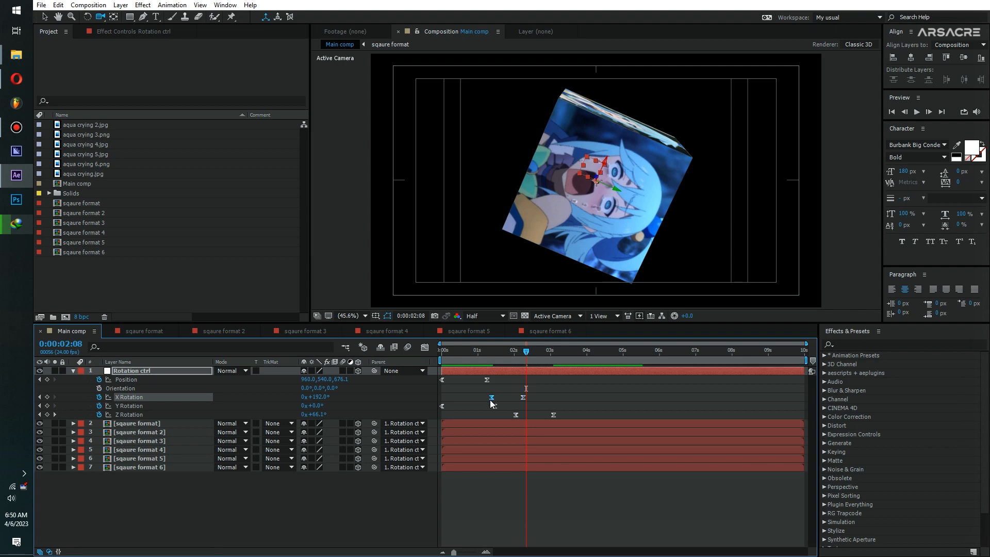
Show X Rotation's value graph, pull the start keyframe's handle down so the turn dips back first, and preview it.
{"action": "mouse_move", "coordinate": [503, 360]}
{"action": "left_mouse_down"}
{"action": "mouse_move", "coordinate": [486, 360]}
{"action": "mouse_move", "coordinate": [500, 356]}
{"action": "left_mouse_up"}
{"action": "left_click", "coordinate": [425, 347]}
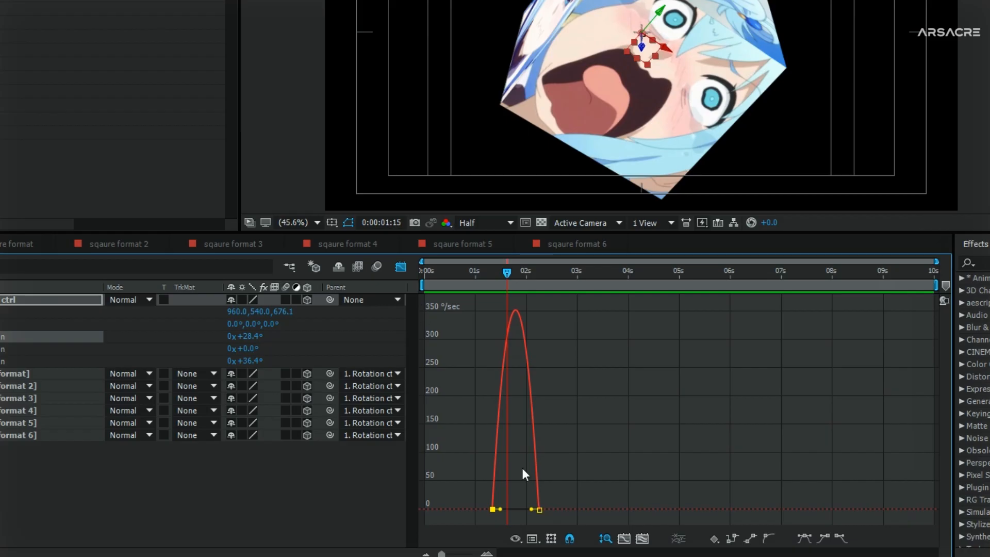
{"action": "left_click", "coordinate": [537, 539]}
{"action": "left_click", "coordinate": [565, 384]}
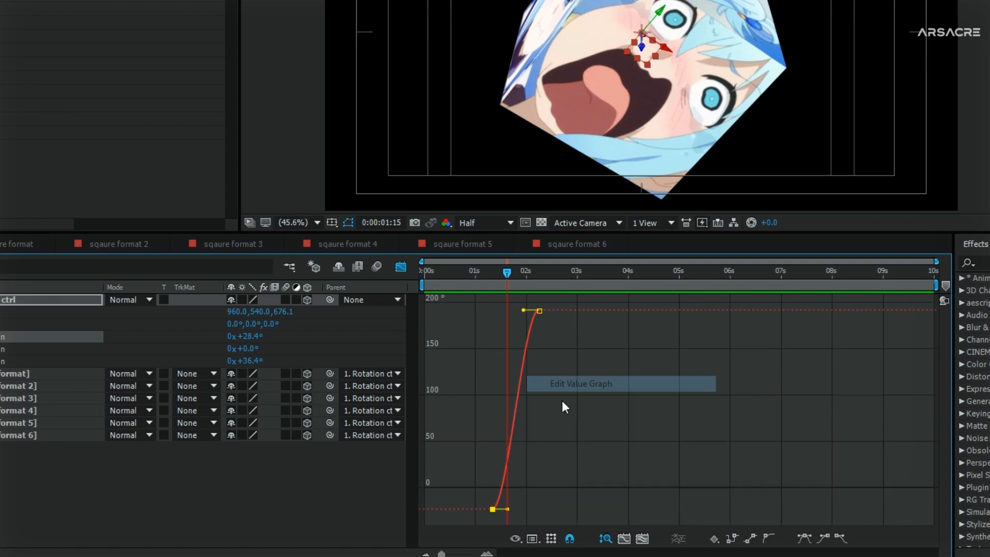
{"action": "left_click_drag", "start_coordinate": [509, 510], "coordinate": [538, 510]}
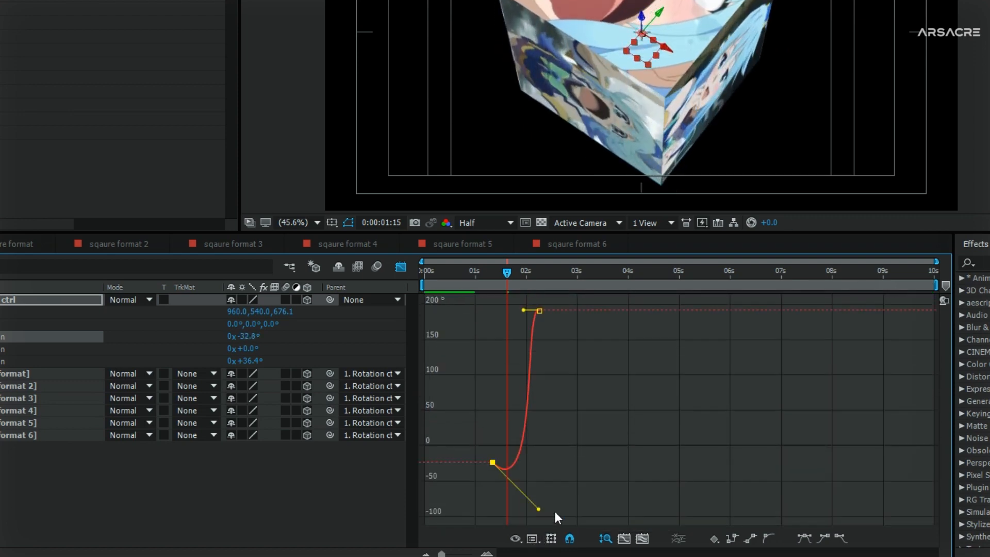
{"action": "key", "text": "space"}
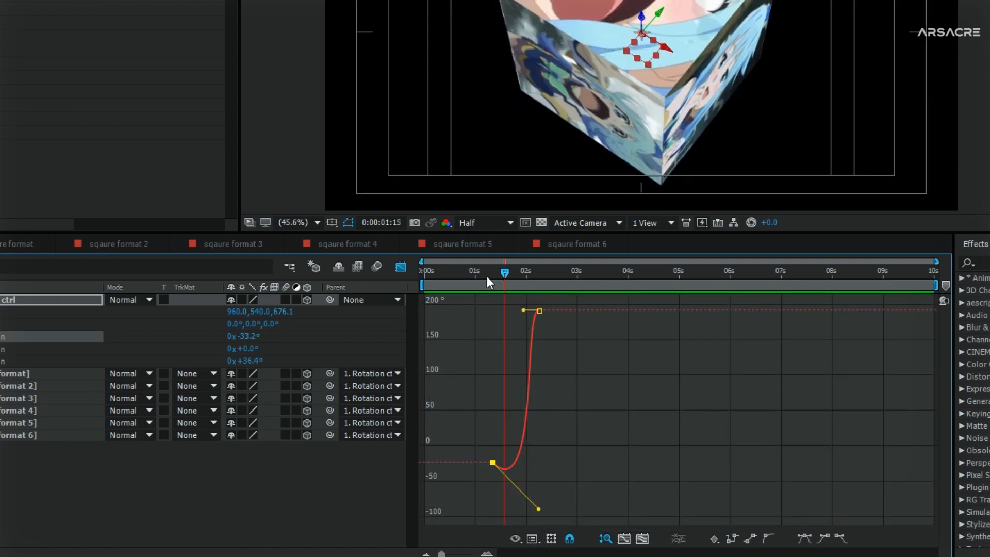
{"action": "left_click", "coordinate": [476, 275]}
{"action": "key", "text": "space"}
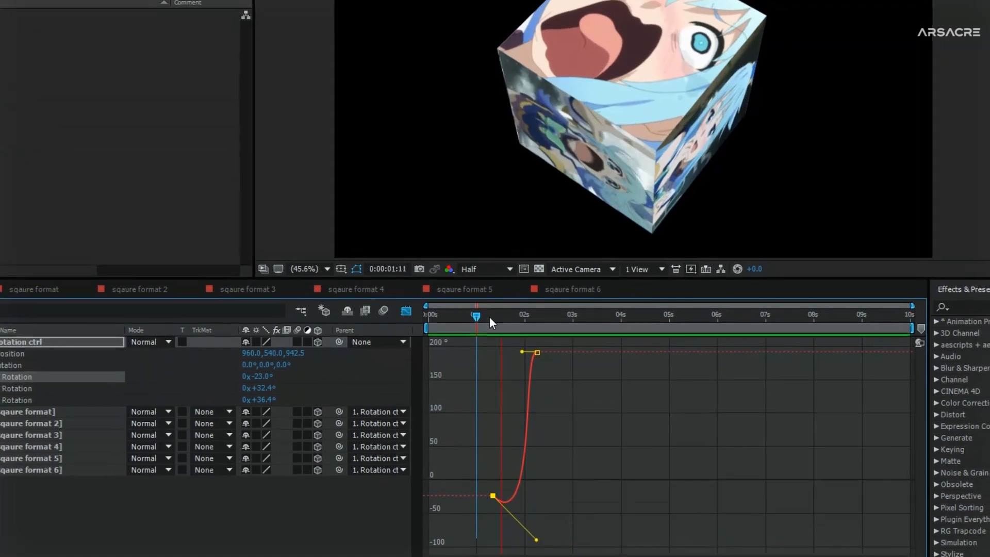
{"action": "left_click", "coordinate": [490, 316]}
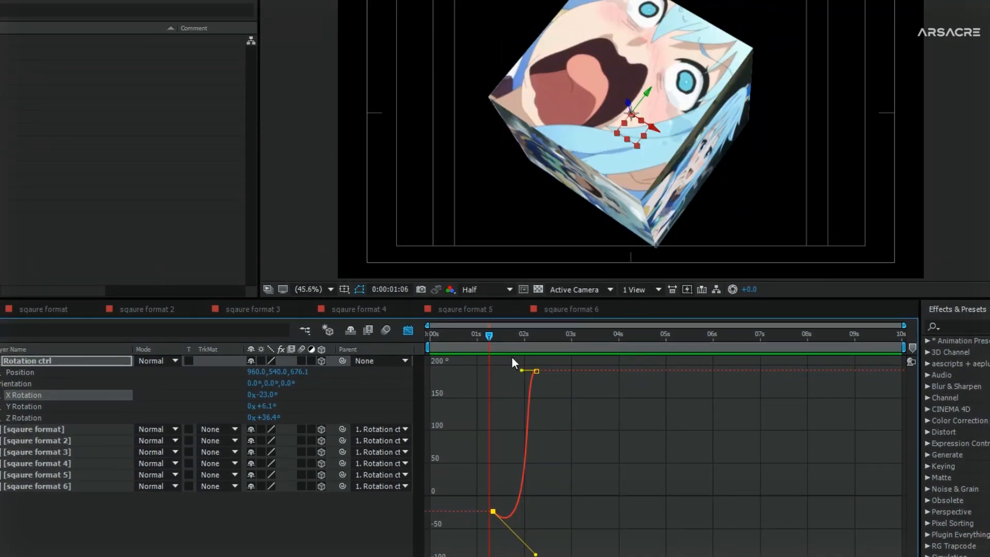
Try a long upward handle on X Rotation's end keyframe, preview the overshoot, and undo it.
{"action": "left_click_drag", "start_coordinate": [522, 351], "coordinate": [494, 317]}
{"action": "key", "text": "space"}
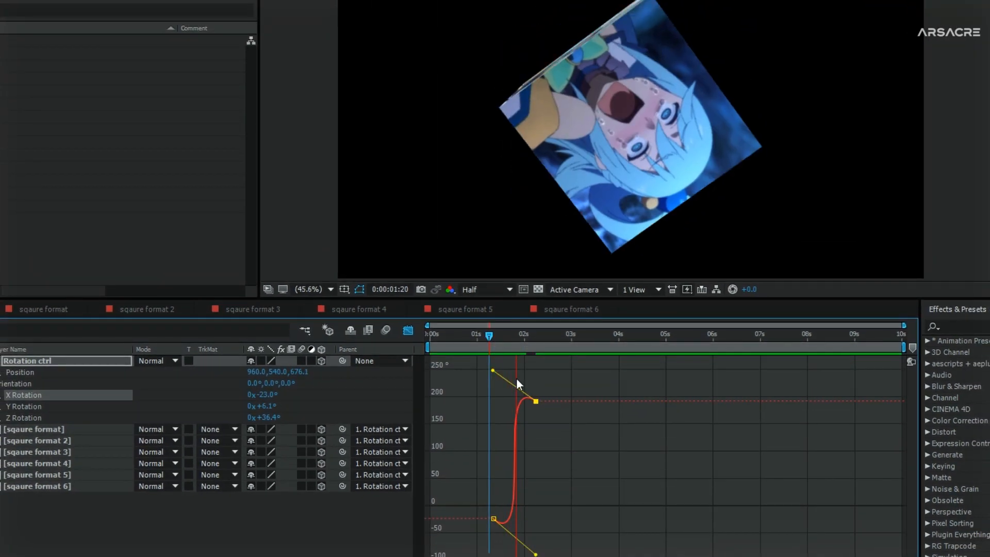
{"action": "key", "text": "space"}
{"action": "key", "text": "ctrl+z"}
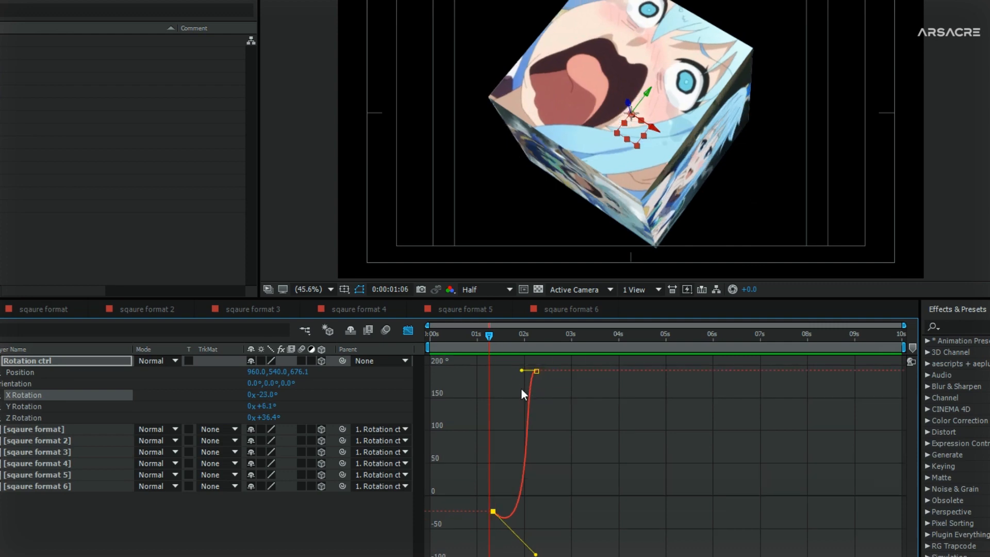
Raise X Rotation's end handle for a slight overshoot, move its start keyframe earlier to about 0:23, and preview.
{"action": "left_click_drag", "start_coordinate": [521, 370], "coordinate": [515, 340]}
{"action": "key", "text": "space"}
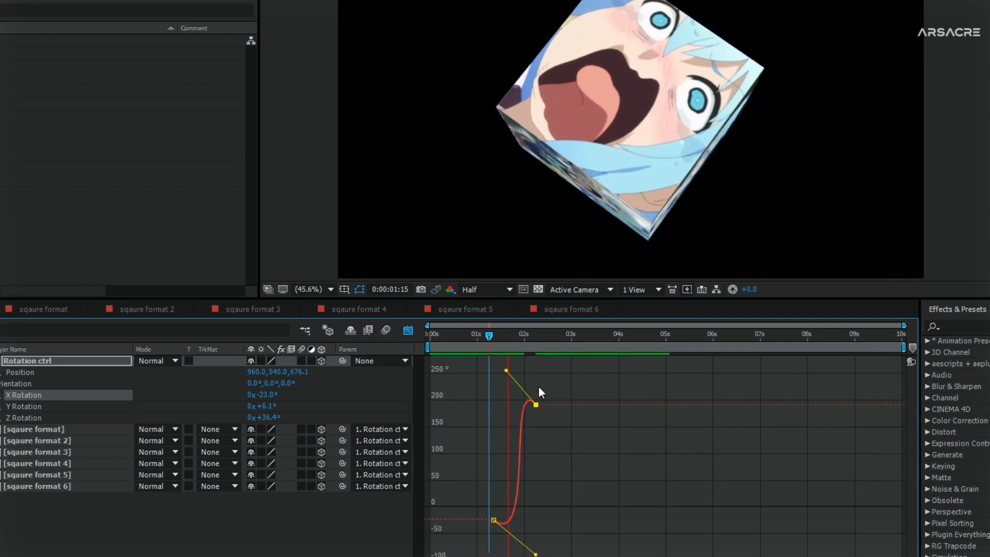
{"action": "key", "text": "space"}
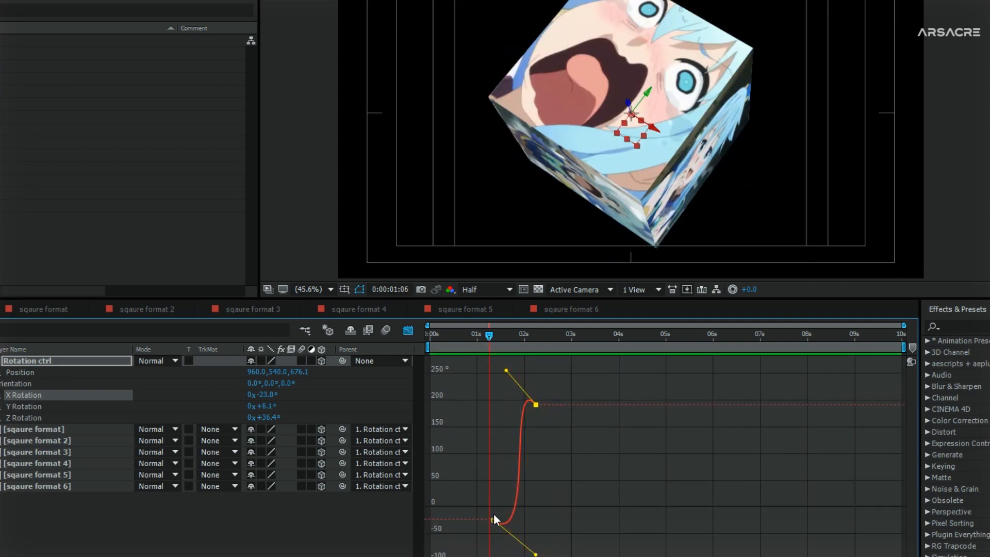
{"action": "left_click_drag", "start_coordinate": [492, 520], "coordinate": [477, 518]}
{"action": "key", "text": "space"}
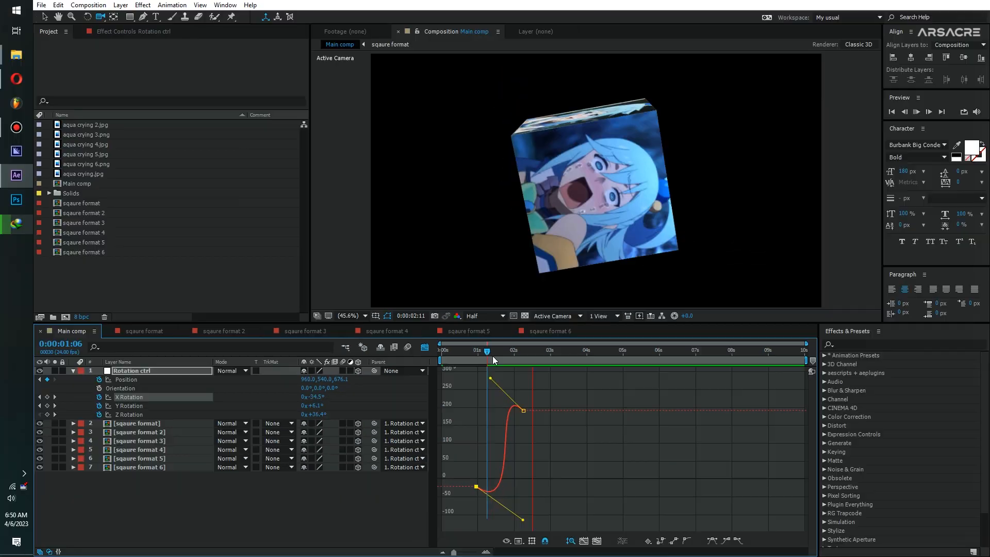
{"action": "key", "text": "space"}
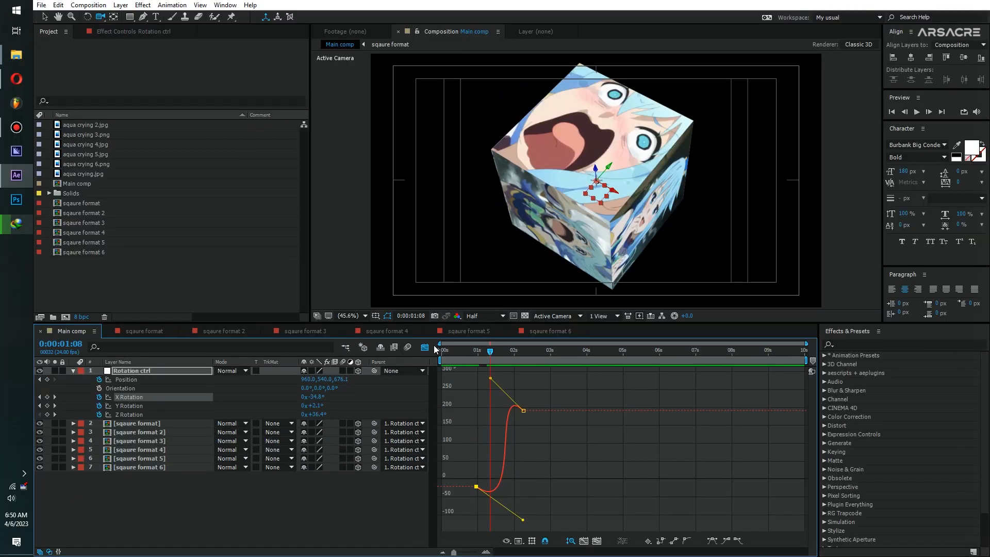
Move Z Rotation's end keyframe to about 3:13 and pull its start handle down on the value graph to dip first.
{"action": "left_click", "coordinate": [408, 330]}
{"action": "left_click_drag", "start_coordinate": [500, 352], "coordinate": [516, 353]}
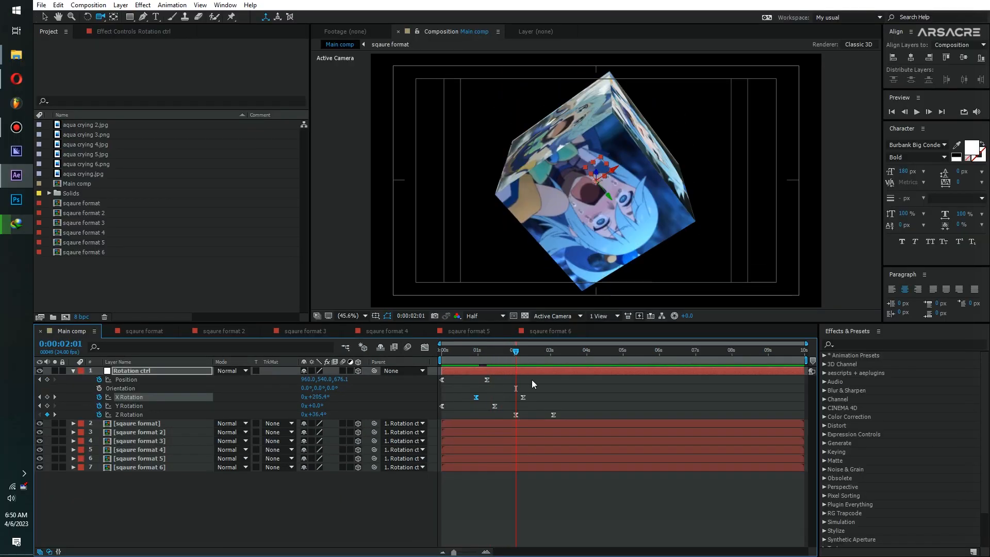
{"action": "left_click_drag", "start_coordinate": [554, 414], "coordinate": [570, 415]}
{"action": "left_click", "coordinate": [424, 347]}
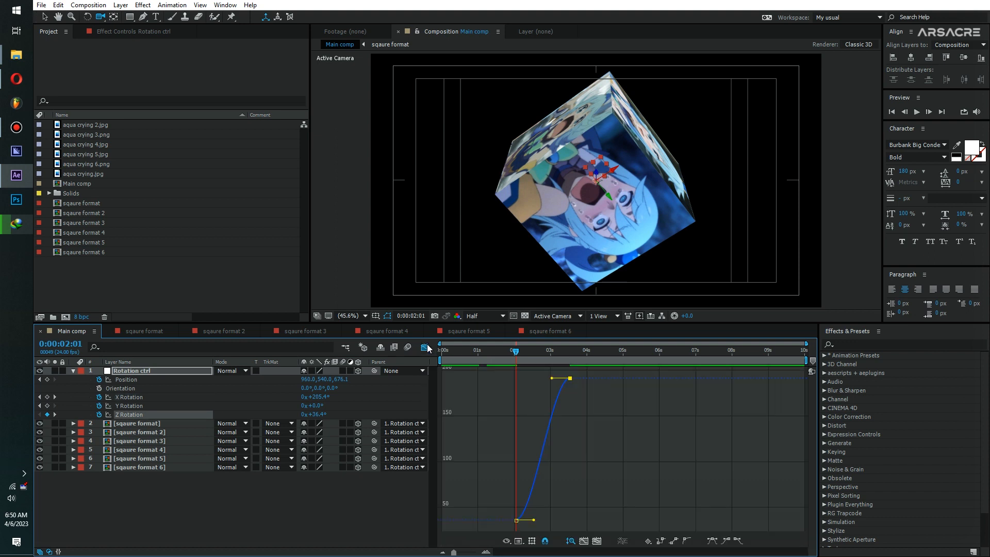
{"action": "left_click_drag", "start_coordinate": [533, 520], "coordinate": [570, 521]}
{"action": "key", "text": "space"}
{"action": "left_click", "coordinate": [550, 357]}
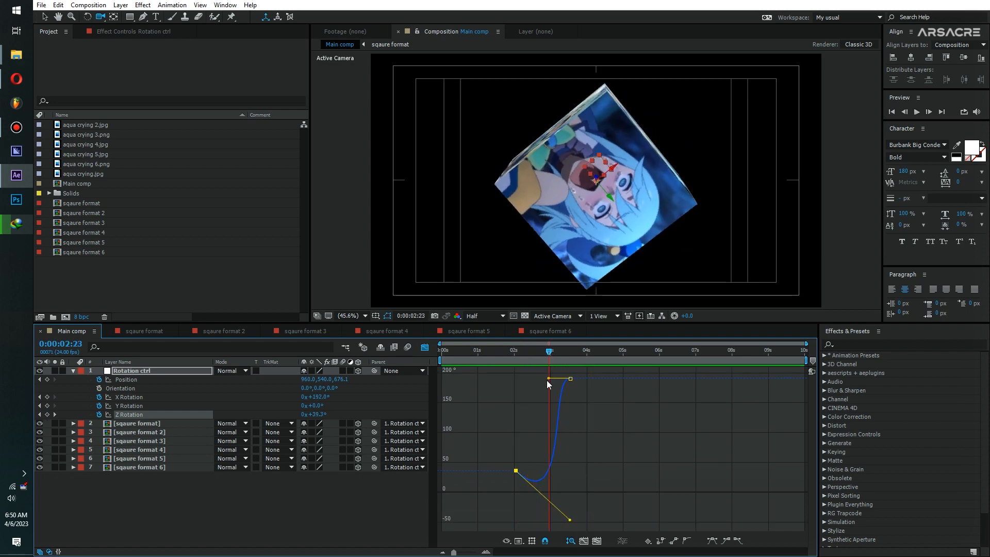
Lengthen and raise Z Rotation's end handle so the curve overshoots slightly before settling, and preview the turn.
{"action": "mouse_move", "coordinate": [548, 379]}
{"action": "left_mouse_down"}
{"action": "mouse_move", "coordinate": [527, 324]}
{"action": "mouse_move", "coordinate": [529, 356]}
{"action": "mouse_move", "coordinate": [542, 363]}
{"action": "left_mouse_up"}
{"action": "key", "text": "space"}
{"action": "left_click", "coordinate": [532, 358]}
{"action": "left_click_drag", "start_coordinate": [528, 378], "coordinate": [531, 404]}
{"action": "key", "text": "space"}
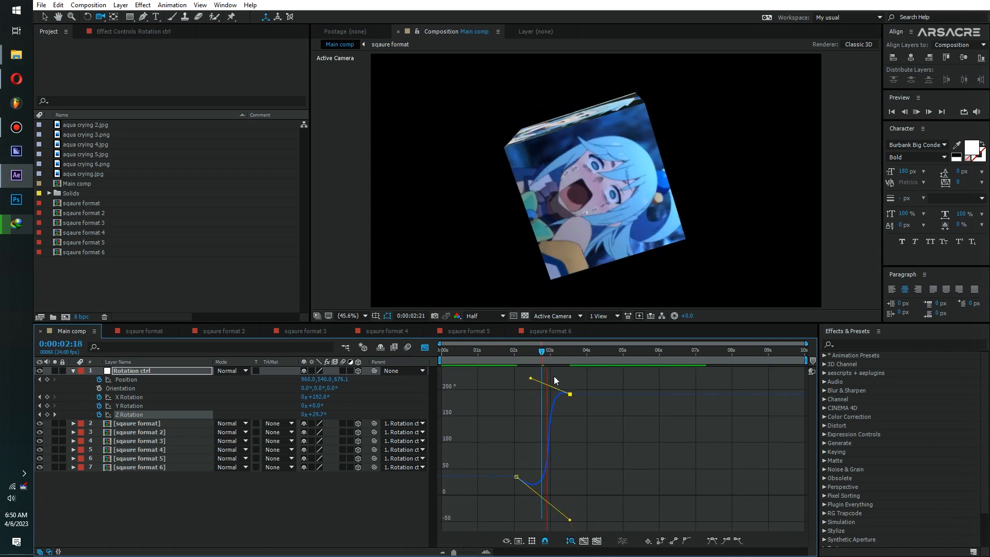
Preview the combined rotations, and shift both Z Rotation keyframes earlier to about 1:14 and 3:03.
{"action": "left_click", "coordinate": [468, 357]}
{"action": "key", "text": "space"}
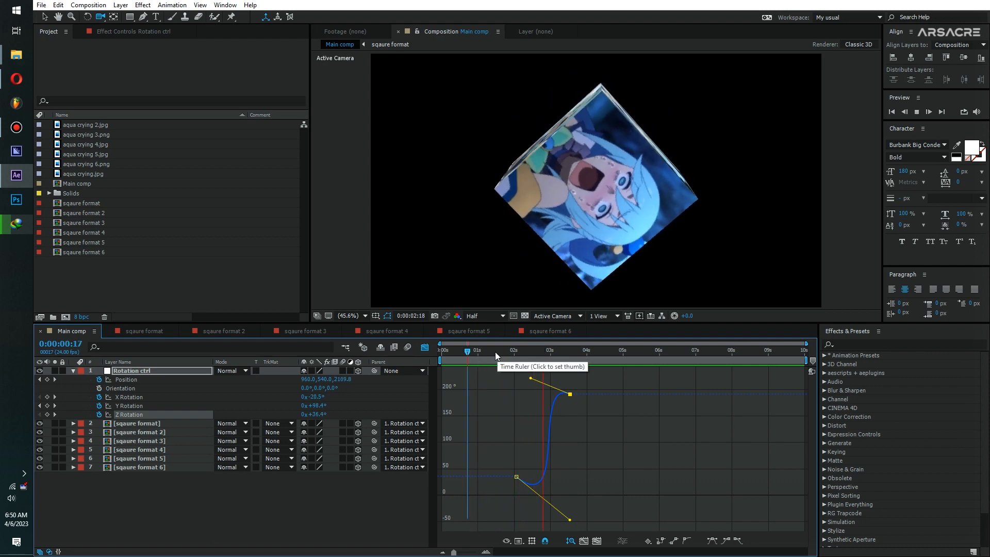
{"action": "left_click", "coordinate": [504, 352]}
{"action": "left_click", "coordinate": [424, 347]}
{"action": "key", "text": "space"}
{"action": "left_click", "coordinate": [478, 355]}
{"action": "key", "text": "space"}
{"action": "left_click", "coordinate": [494, 354]}
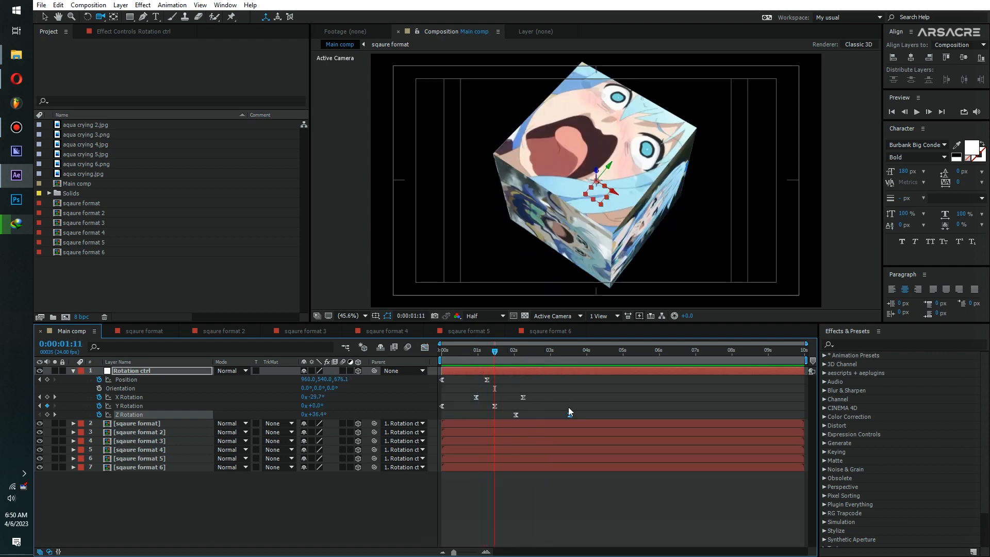
{"action": "left_click_drag", "start_coordinate": [585, 412], "coordinate": [515, 419]}
{"action": "key", "text": "space"}
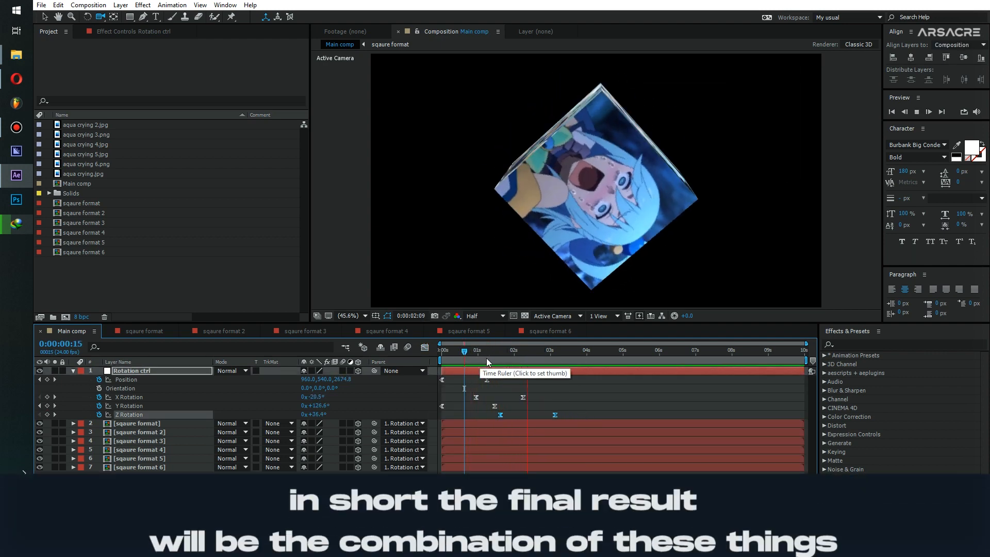
Add a Position keyframe at about 2:01 and one with Z position -383.9, moving the latter to about 3:05.
{"action": "left_click", "coordinate": [47, 379]}
{"action": "left_click_drag", "start_coordinate": [515, 383], "coordinate": [513, 382]}
{"action": "left_click_drag", "start_coordinate": [339, 380], "coordinate": [284, 381]}
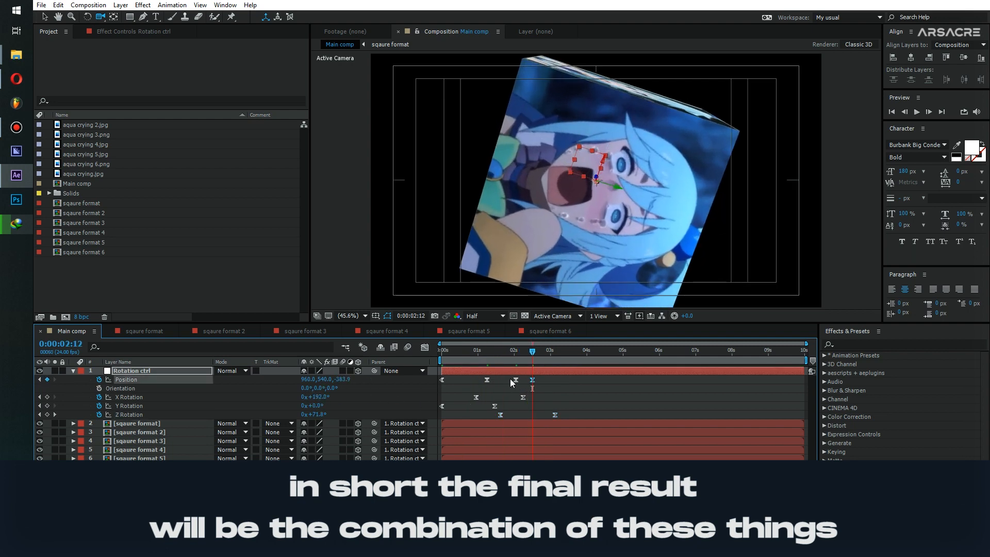
{"action": "left_click_drag", "start_coordinate": [548, 380], "coordinate": [558, 381]}
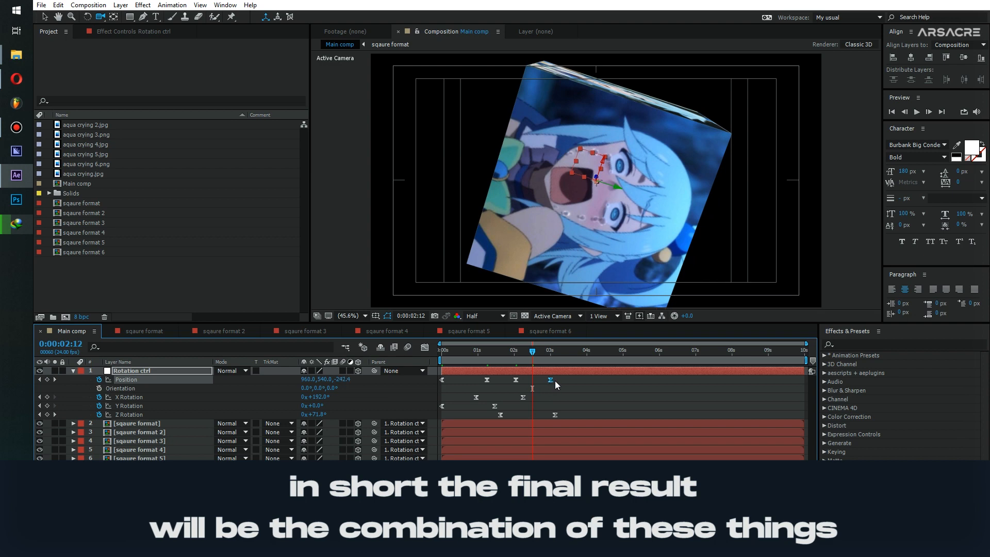
Show Rotation ctrl's Position speed graph and preview the second zoom-in.
{"action": "left_click", "coordinate": [425, 347]}
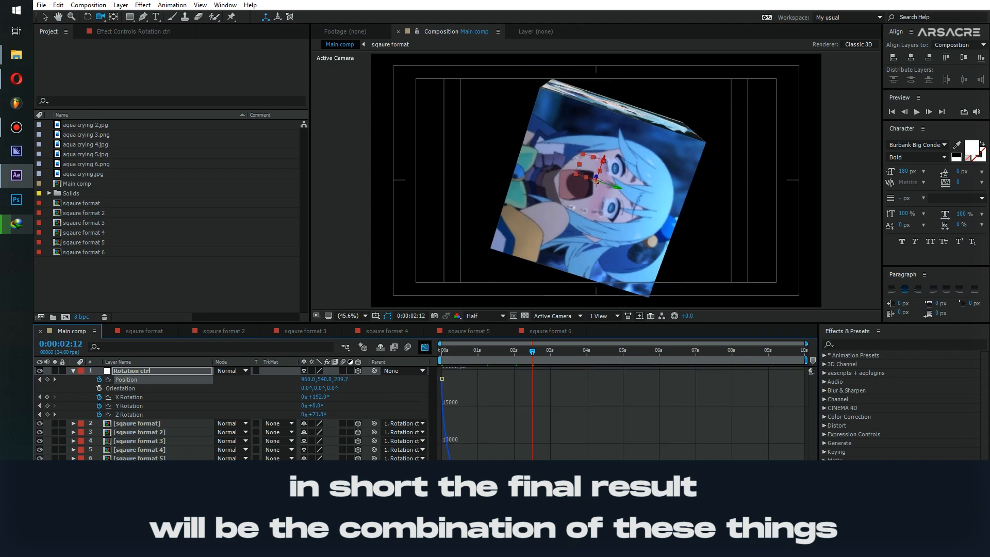
{"action": "right_click", "coordinate": [515, 410]}
{"action": "left_click", "coordinate": [557, 442]}
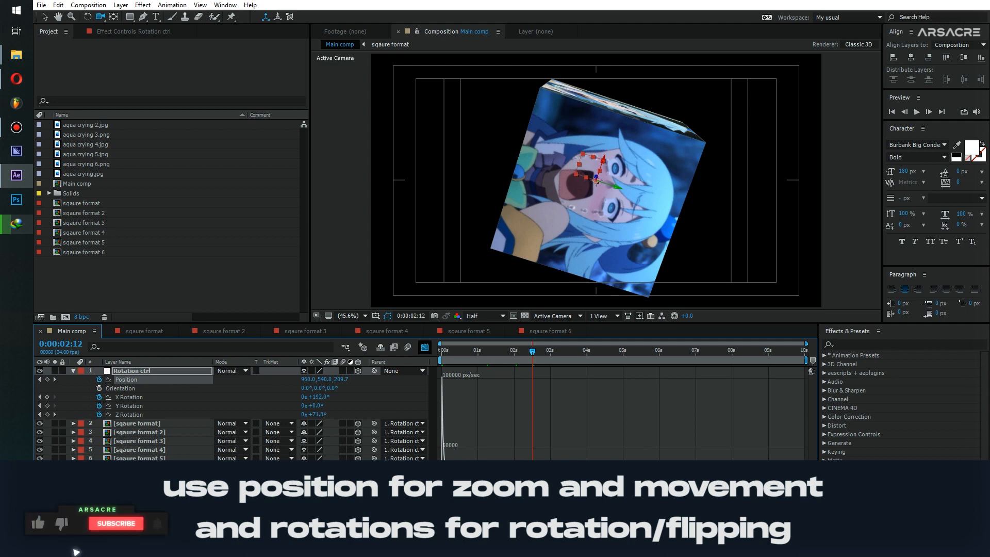
{"action": "key", "text": "space"}
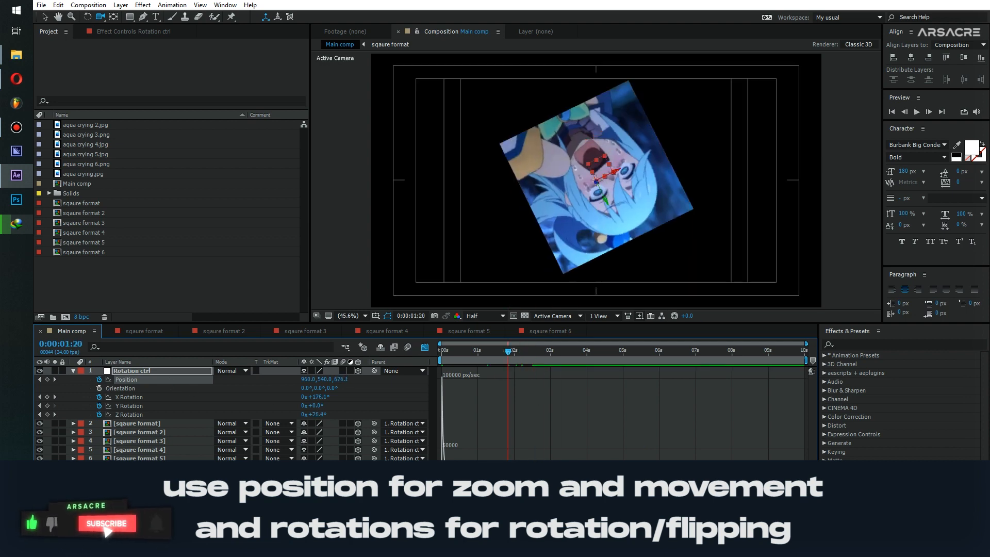
Play back the full cube animation from near the start, and scrub through the timeline to check the moves.
{"action": "key", "text": "space"}
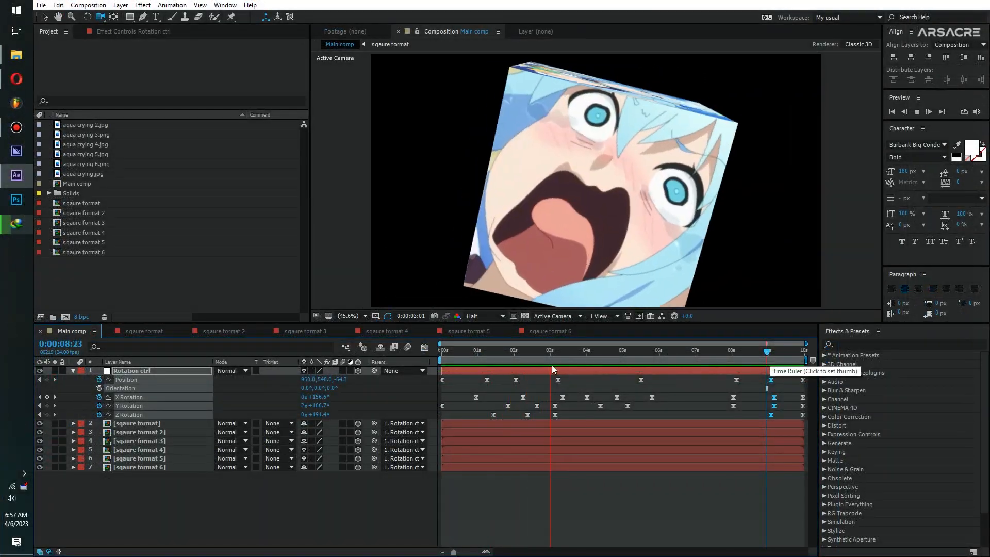
{"action": "left_click", "coordinate": [458, 359]}
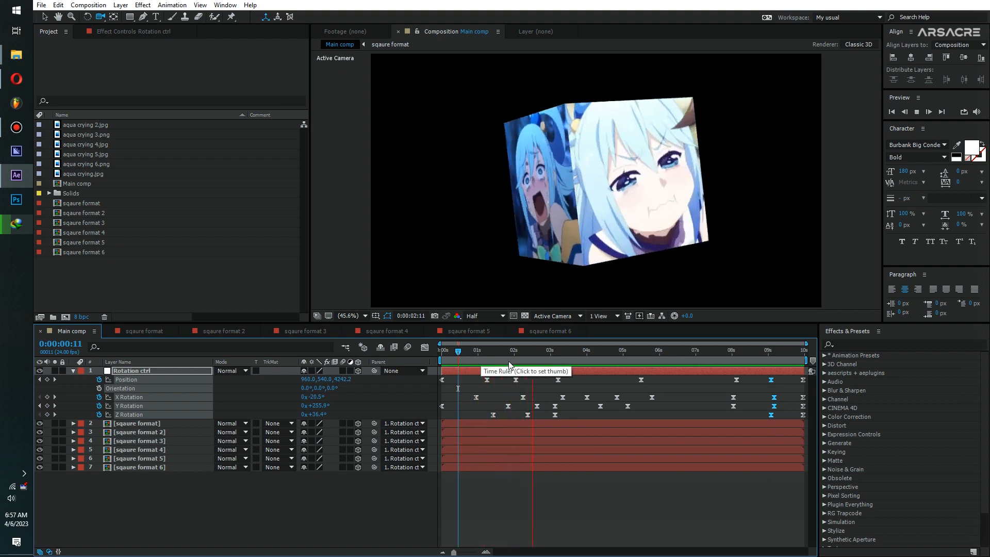
{"action": "left_click", "coordinate": [521, 364]}
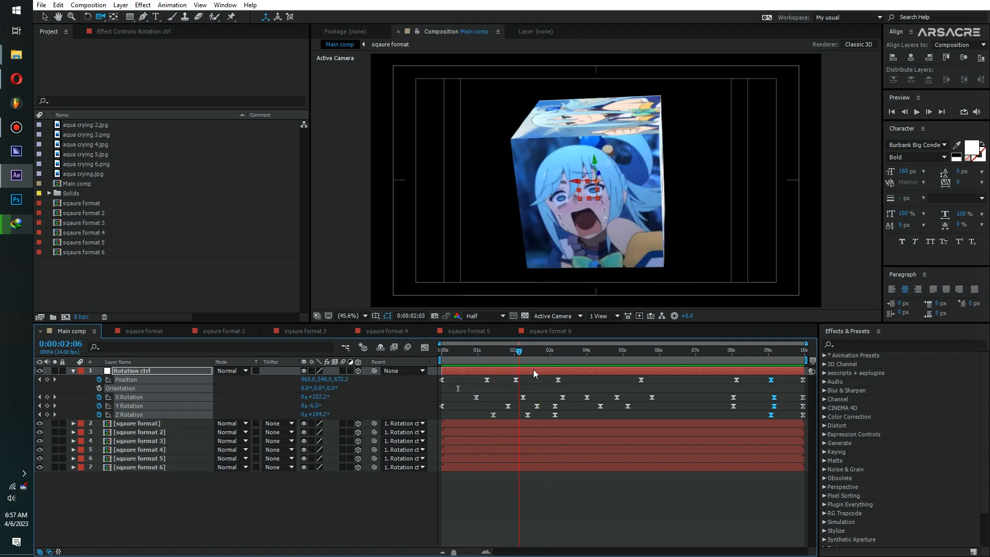
{"action": "left_click_drag", "start_coordinate": [576, 368], "coordinate": [605, 367]}
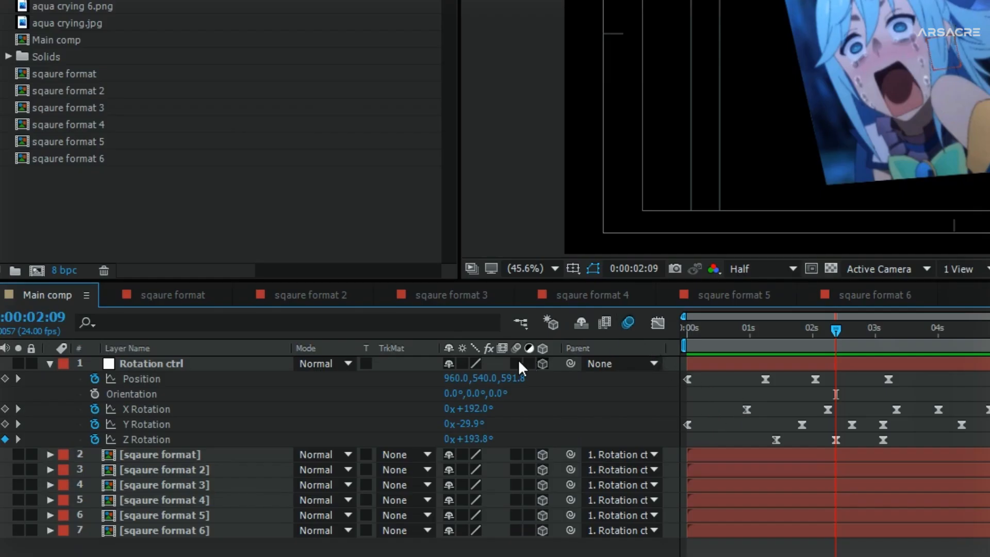
Enable motion blur on the six sqaure format layers, and scrub through the animation to check the blur.
{"action": "left_click_drag", "start_coordinate": [519, 460], "coordinate": [517, 474]}
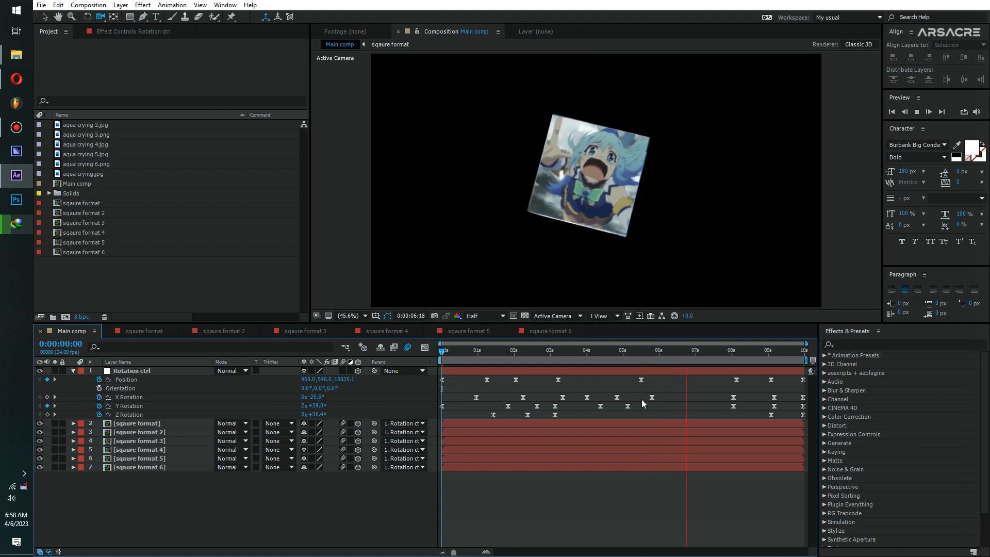
{"action": "left_click_drag", "start_coordinate": [683, 357], "coordinate": [533, 359]}
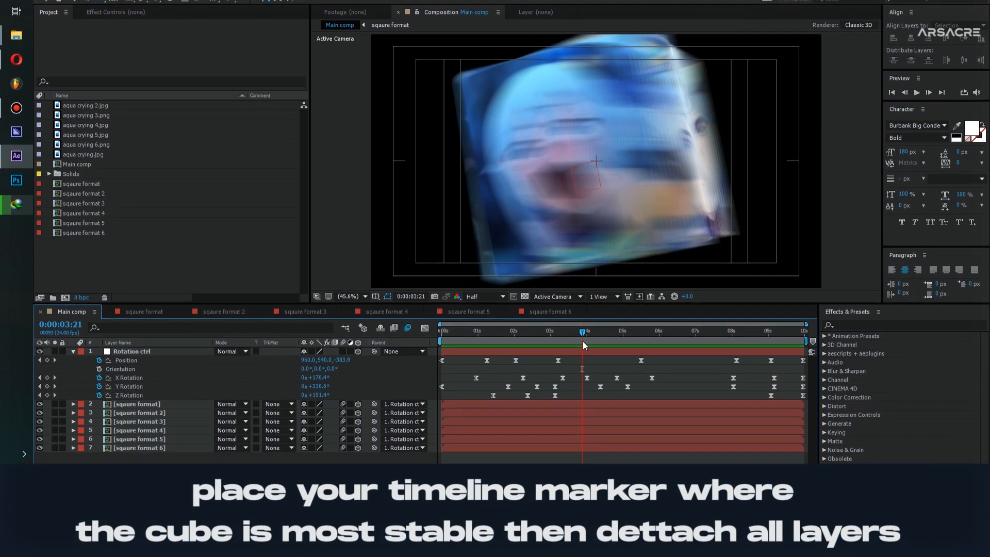
Go to 0:00:04:12, where the cube is most stable, and unparent all six sqaure format layers from Rotation ctrl.
{"action": "left_click_drag", "start_coordinate": [583, 355], "coordinate": [606, 356]}
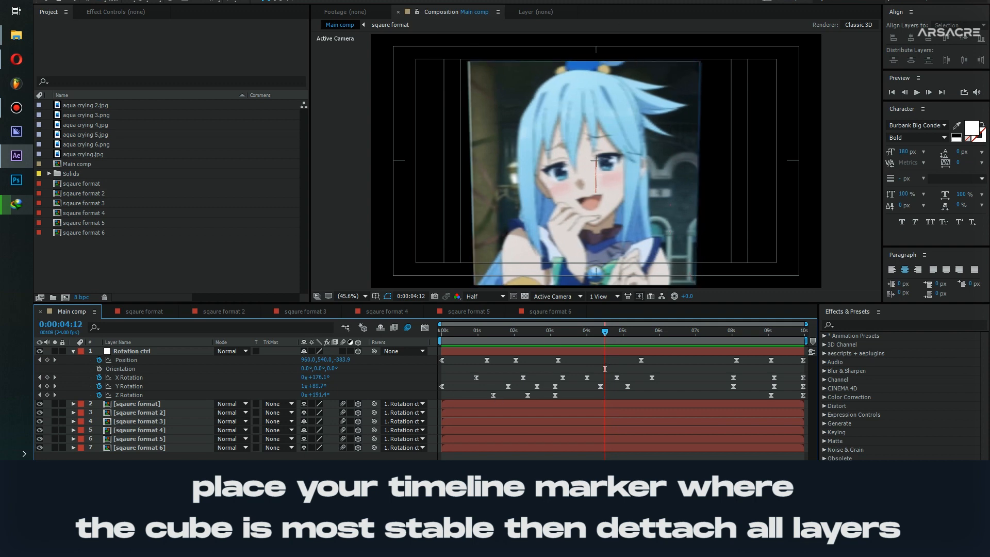
{"action": "left_click", "coordinate": [144, 448]}
{"action": "left_click", "coordinate": [144, 406], "text": "shift"}
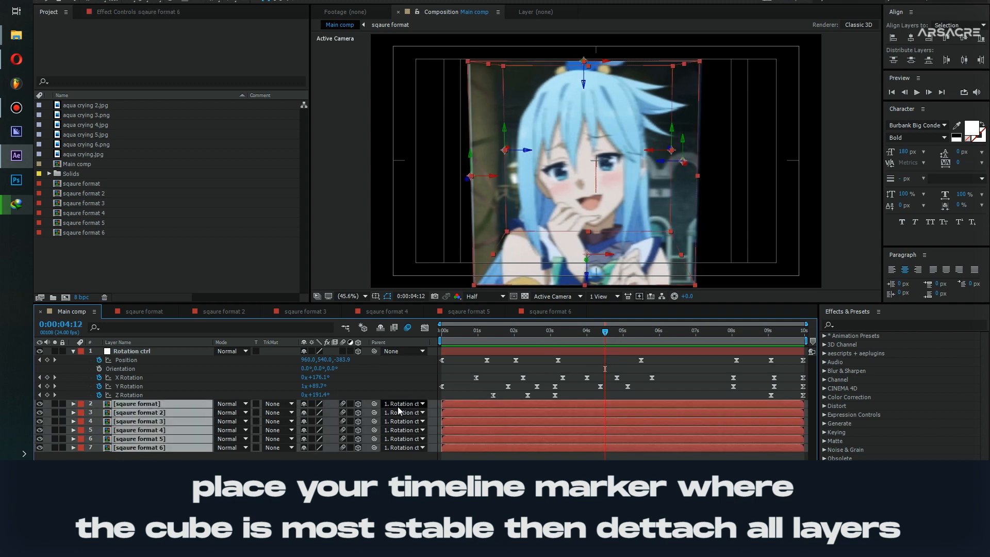
{"action": "left_click", "coordinate": [398, 410]}
{"action": "left_click", "coordinate": [395, 420]}
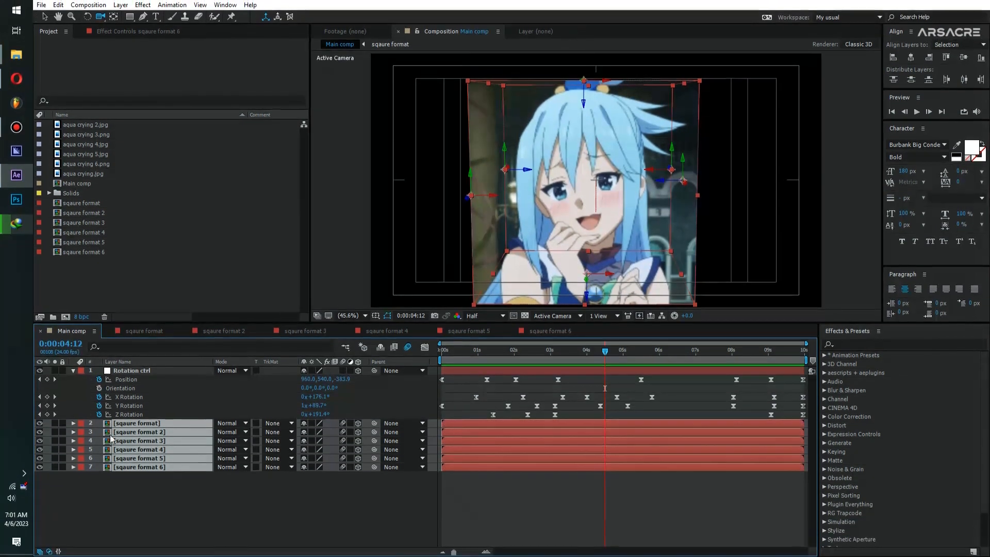
Pre-compose the six sqaure format layers as CUBE, moving all attributes into the new composition.
{"action": "right_click", "coordinate": [151, 450]}
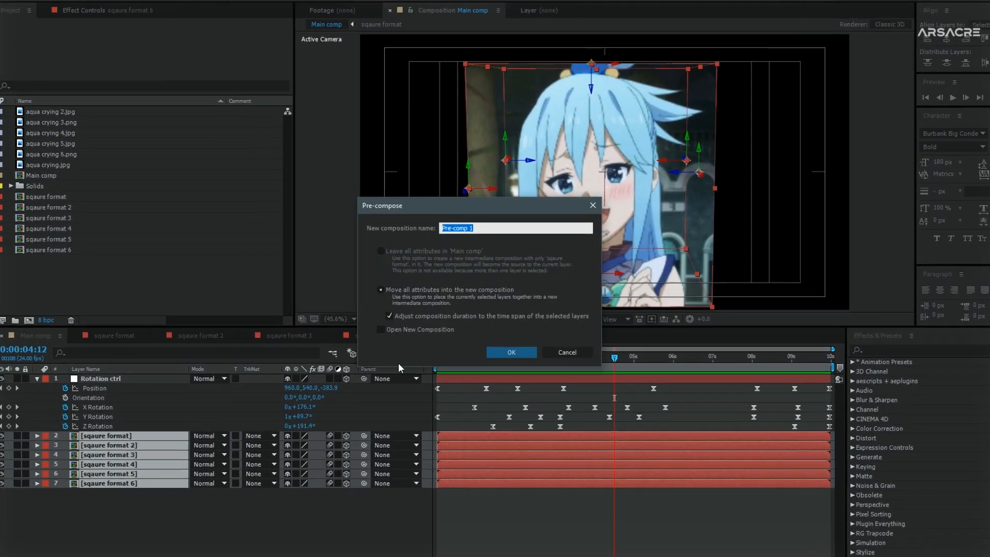
{"action": "type", "text": "1 Cube"}
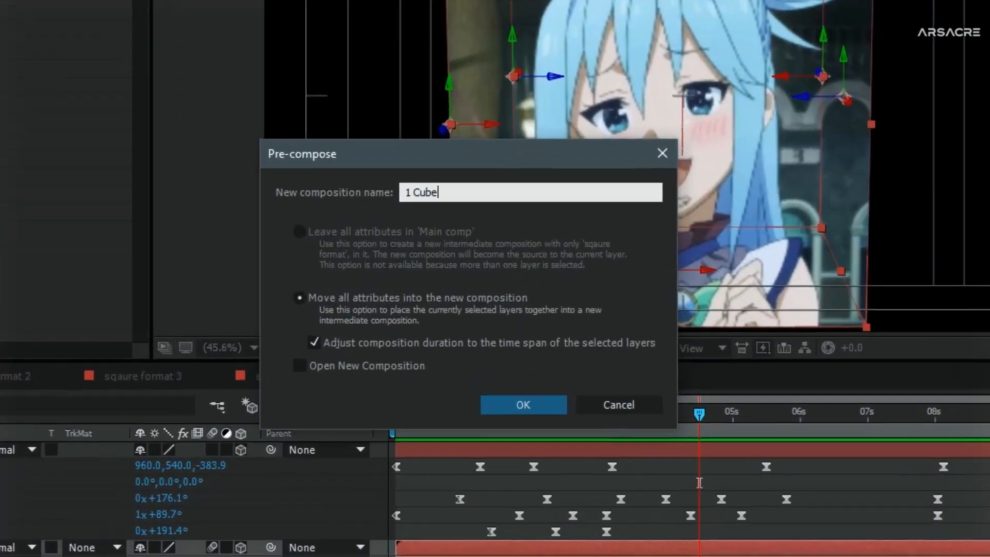
{"action": "key", "text": "Home"}
{"action": "key", "text": "shift+Right"}
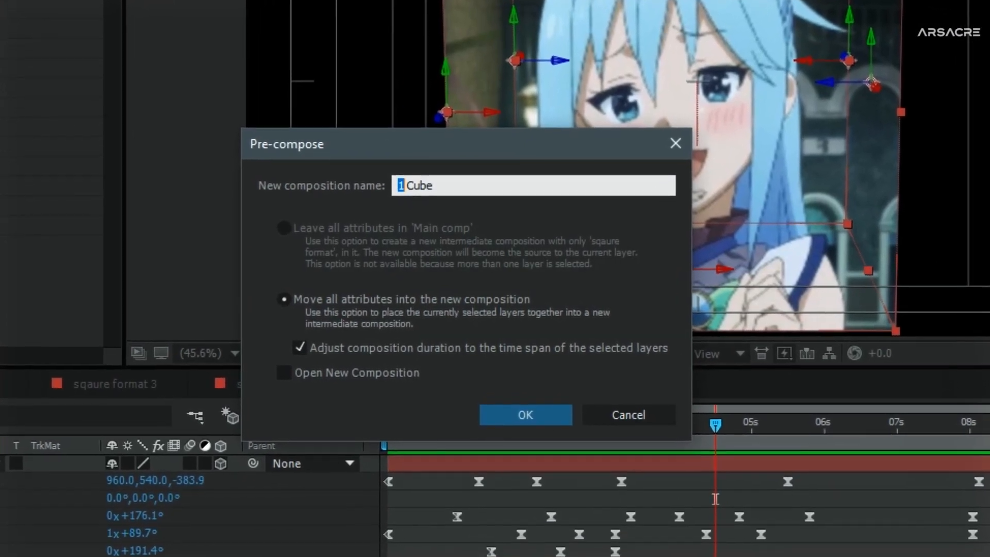
{"action": "key", "text": "BackSpace"}
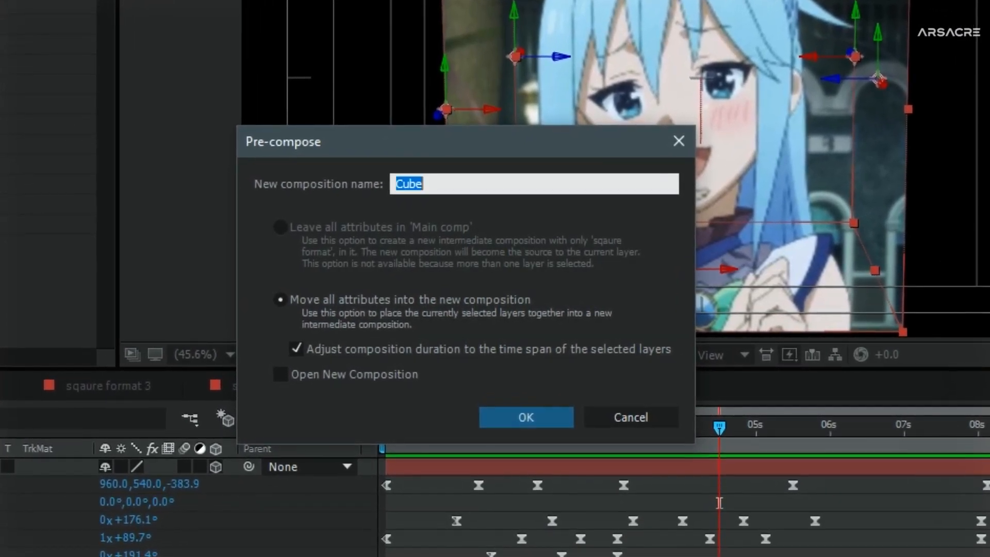
{"action": "type", "text": "CUBE"}
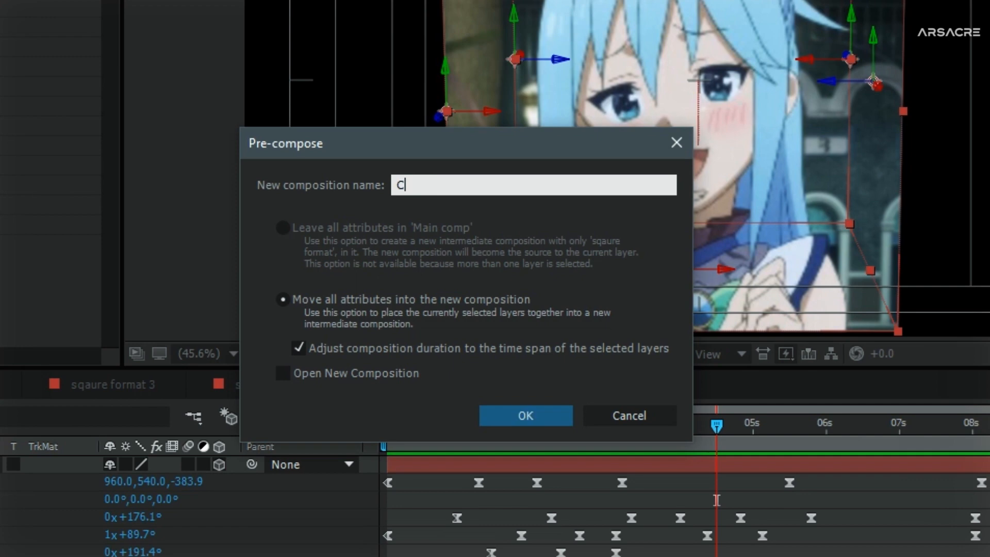
{"action": "type", "text": "UBE"}
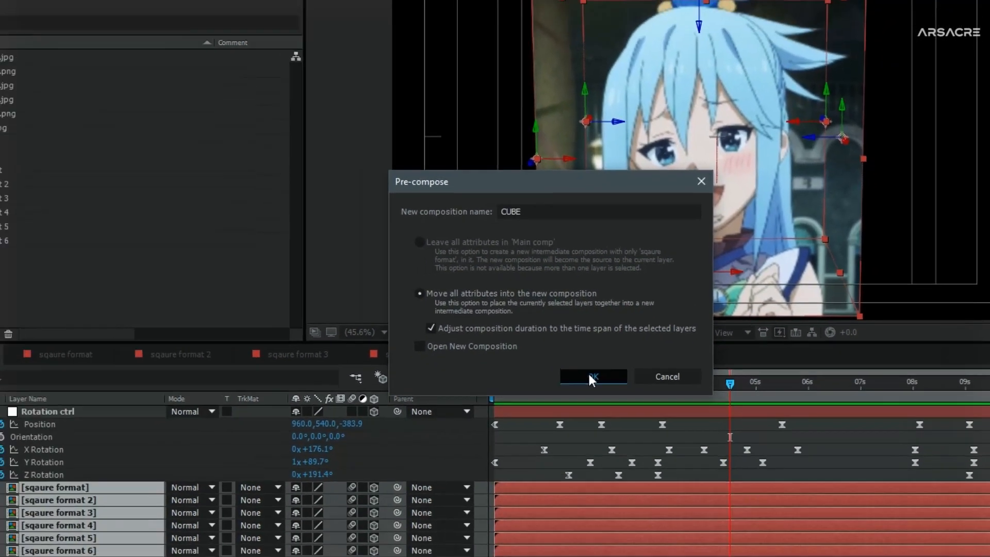
{"action": "left_click", "coordinate": [524, 408]}
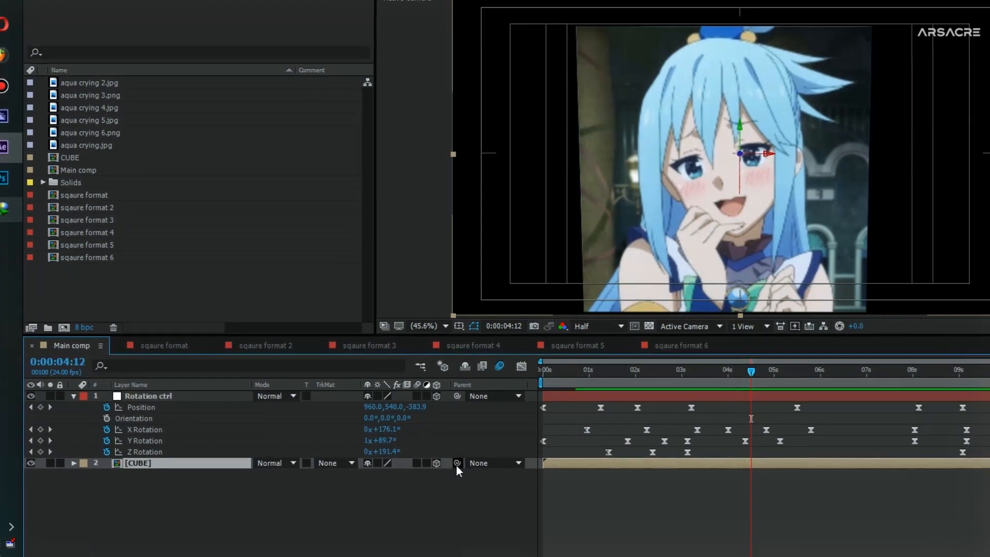
Parent the CUBE layer to Rotation ctrl and turn on Collapse Transformations for it.
{"action": "left_click_drag", "start_coordinate": [457, 462], "coordinate": [217, 391]}
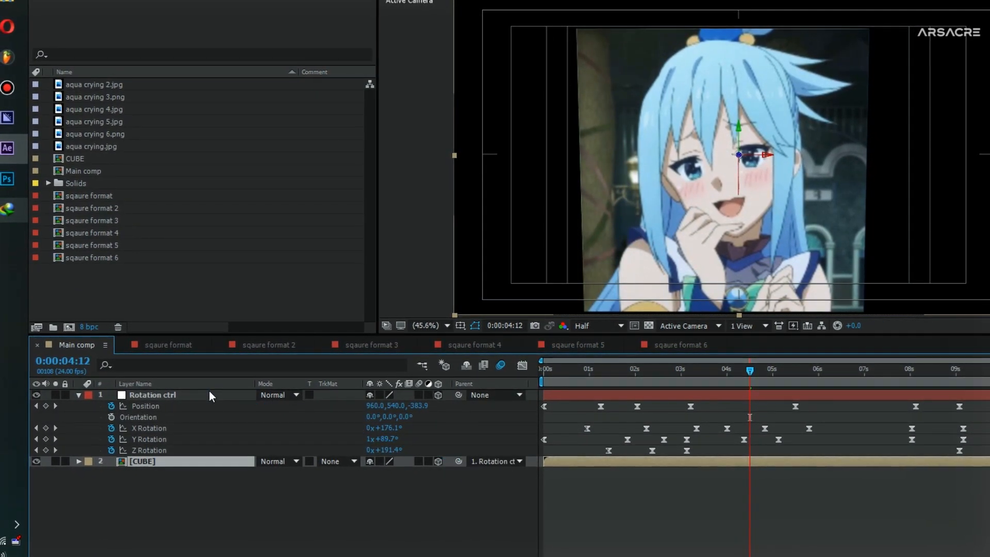
{"action": "left_click_drag", "start_coordinate": [718, 375], "coordinate": [706, 392]}
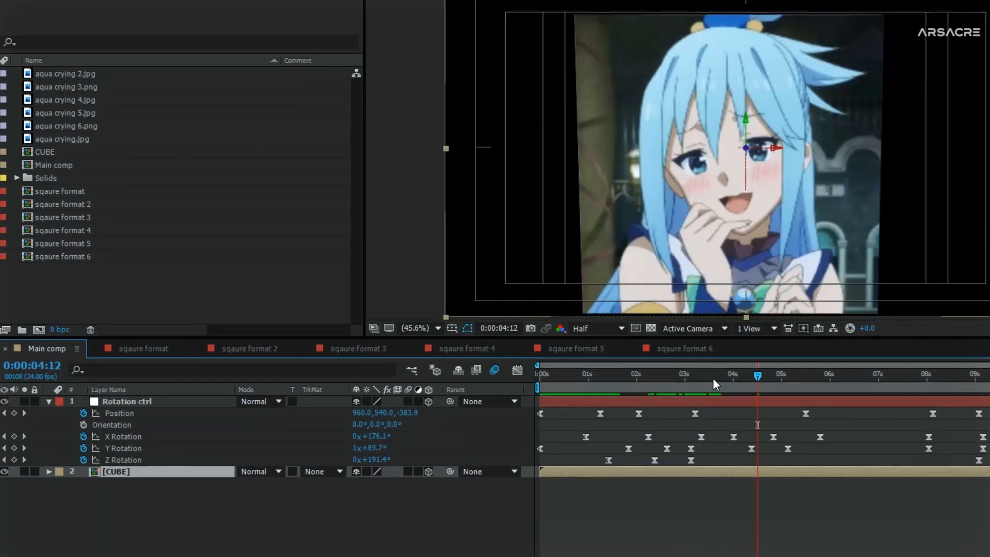
{"action": "left_click_drag", "start_coordinate": [449, 471], "coordinate": [172, 406]}
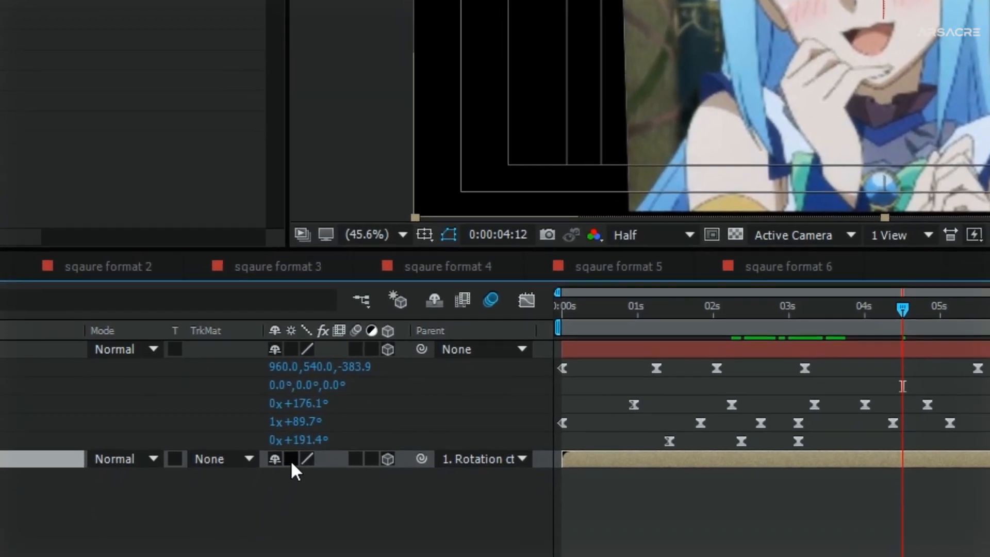
{"action": "left_click", "coordinate": [277, 503]}
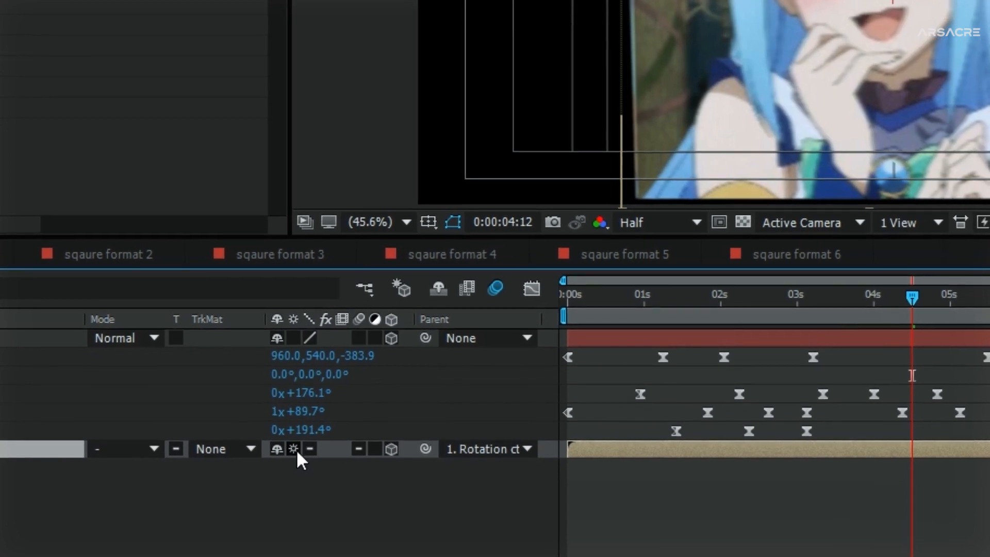
Scrub back to the start and play the animation to check the pre-composed cube's motion.
{"action": "left_click_drag", "start_coordinate": [909, 301], "coordinate": [790, 312]}
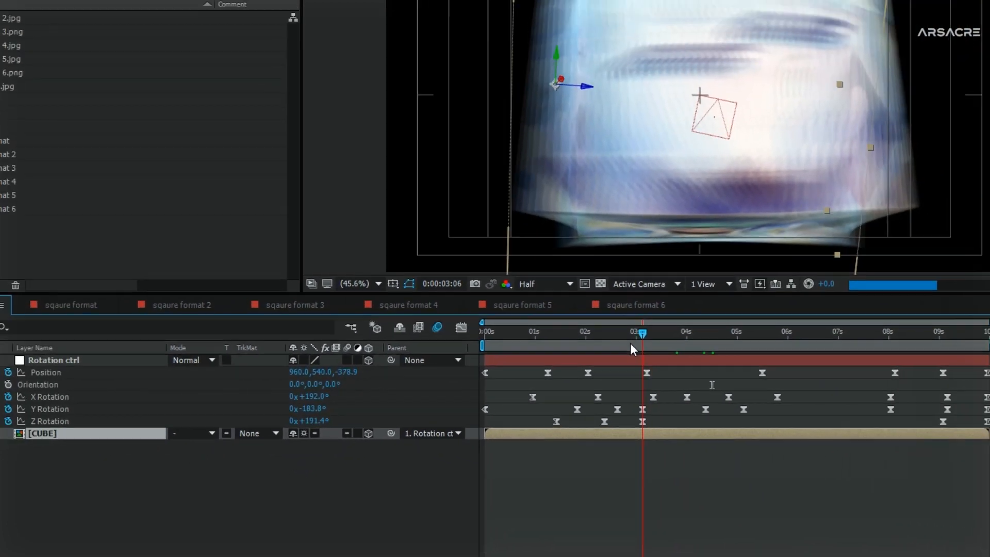
{"action": "left_click_drag", "start_coordinate": [630, 342], "coordinate": [477, 358]}
{"action": "key", "text": "space"}
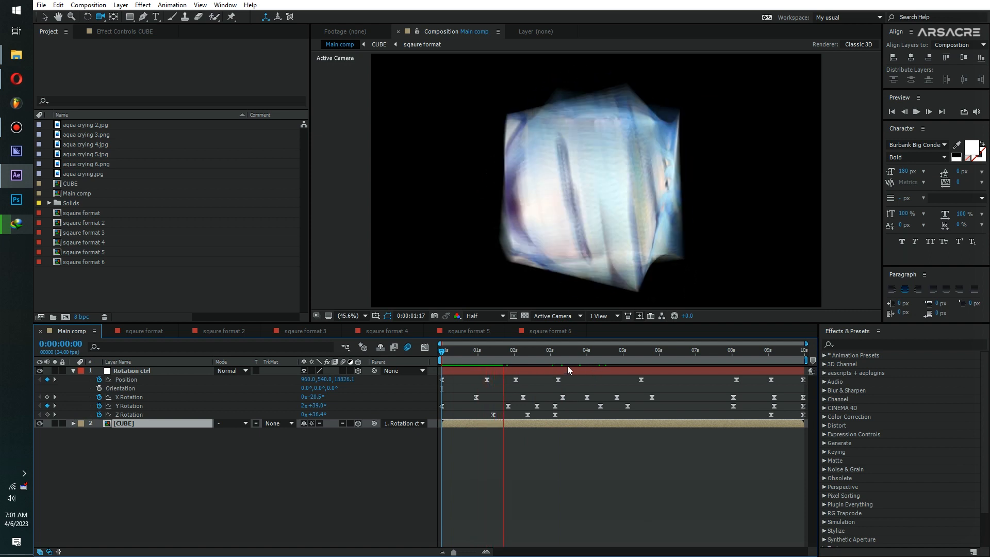
{"action": "key", "text": "space"}
At 0:00:06:13, duplicate the CUBE layer and reveal the Position property of both copies.
{"action": "left_click_drag", "start_coordinate": [536, 363], "coordinate": [678, 361]}
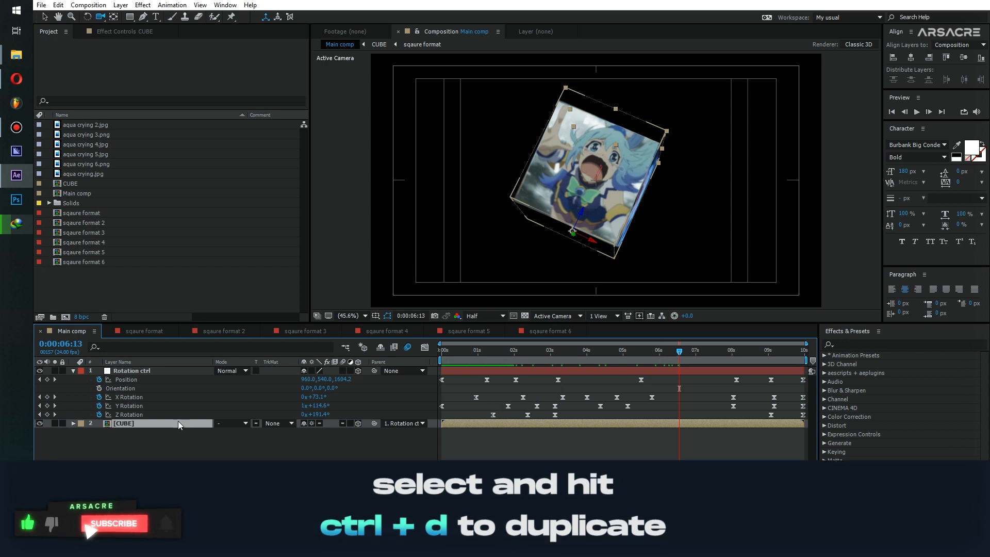
{"action": "key", "text": "ctrl+d"}
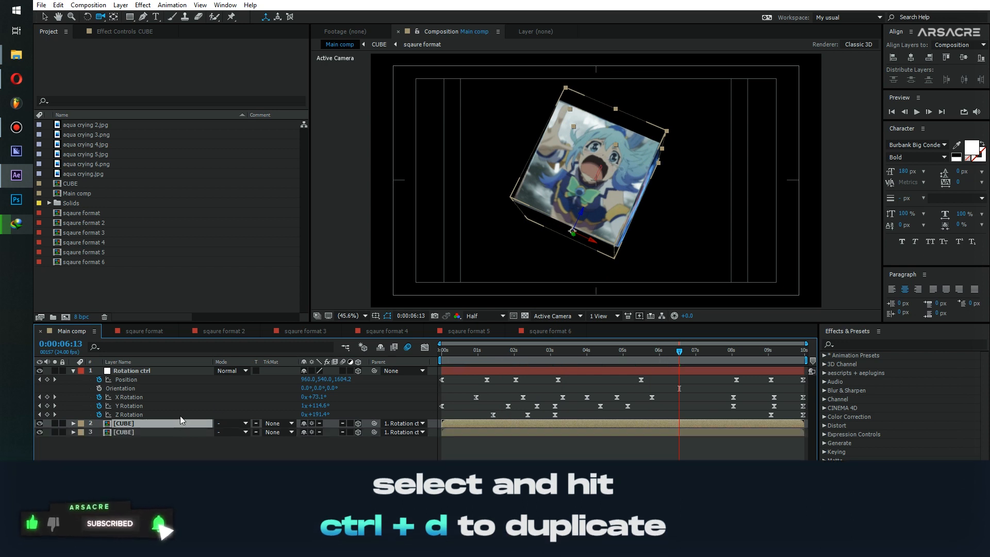
{"action": "key", "text": "p"}
{"action": "left_click", "coordinate": [132, 442]}
{"action": "key", "text": "p"}
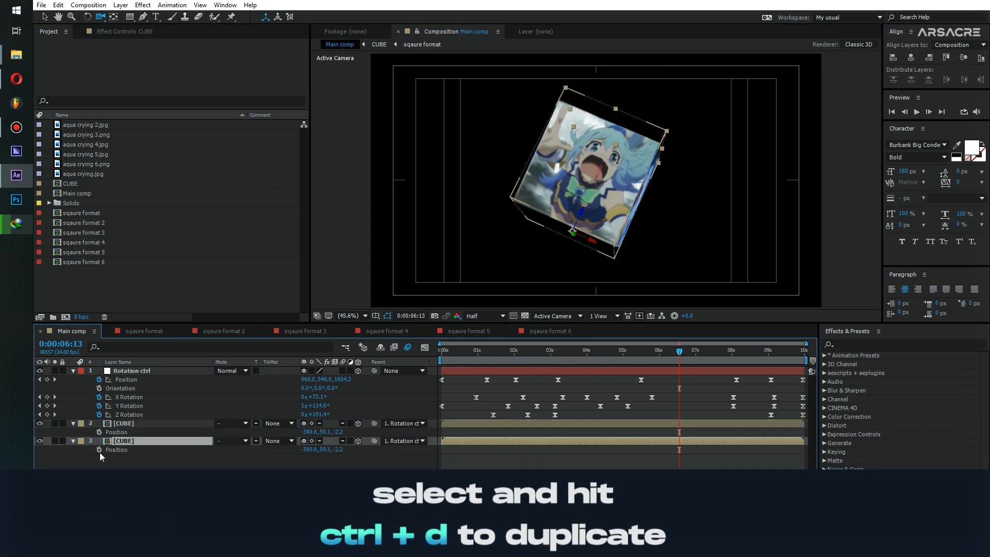
Add Position keyframes to the lower CUBE layer at about 5:20 and at 6:13, setting the latter to -380.6, -2179.9, 817.8.
{"action": "left_click", "coordinate": [99, 449]}
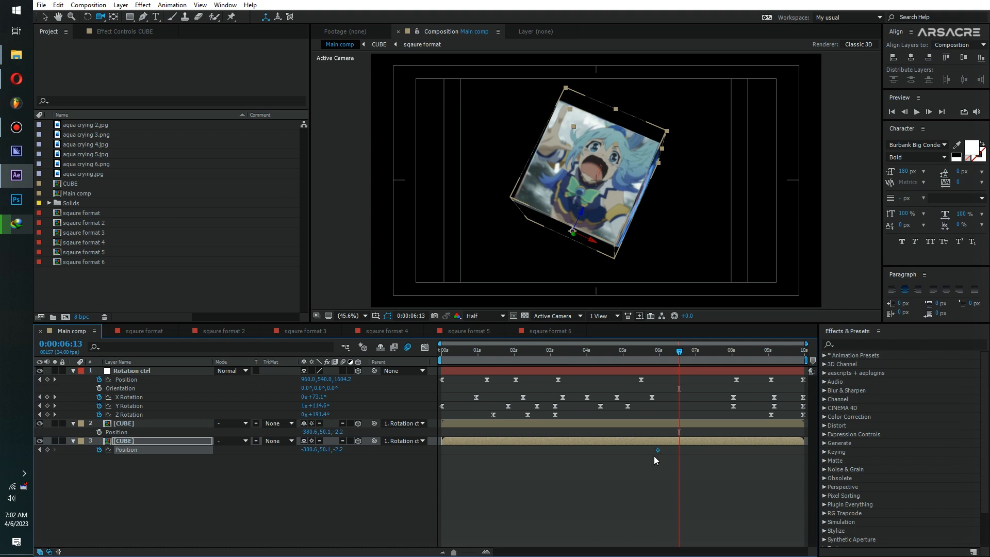
{"action": "left_click_drag", "start_coordinate": [310, 451], "coordinate": [238, 447]}
{"action": "key", "text": "ctrl+z"}
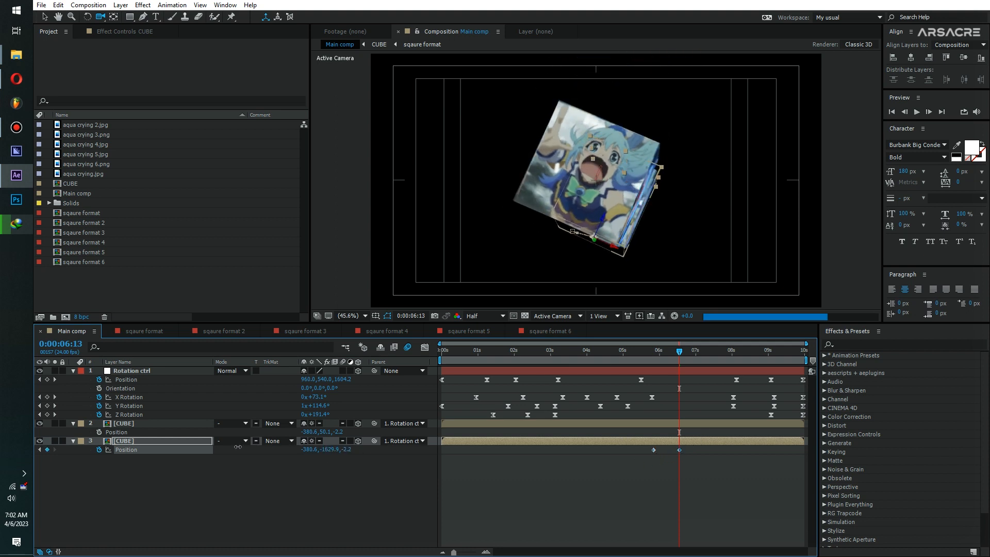
{"action": "left_click_drag", "start_coordinate": [370, 450], "coordinate": [398, 457]}
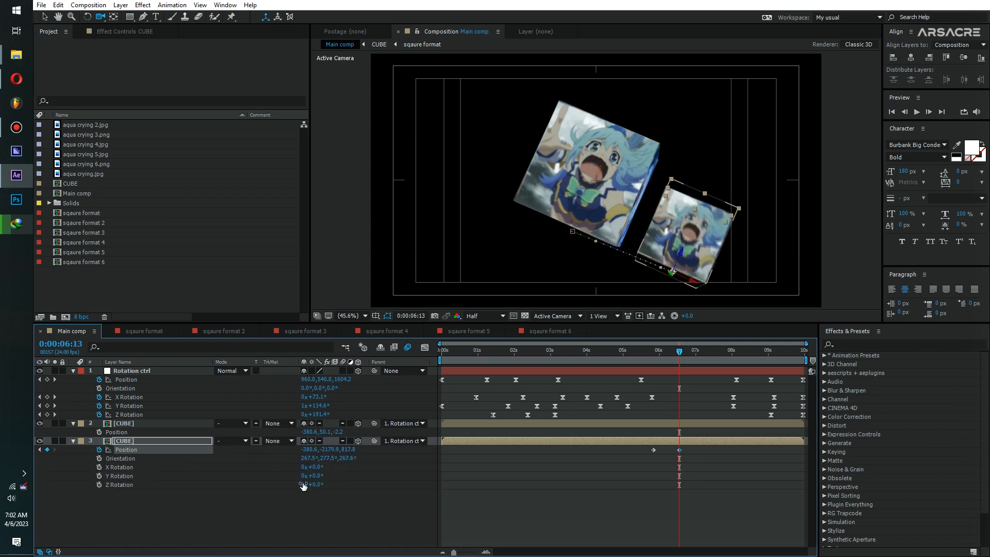
Try a Z Rotation change on the lower CUBE layer and undo it.
{"action": "mouse_move", "coordinate": [314, 485]}
{"action": "left_mouse_down"}
{"action": "mouse_move", "coordinate": [328, 485]}
{"action": "mouse_move", "coordinate": [316, 485]}
{"action": "mouse_move", "coordinate": [322, 467]}
{"action": "mouse_move", "coordinate": [338, 467]}
{"action": "mouse_move", "coordinate": [295, 468]}
{"action": "mouse_move", "coordinate": [312, 469]}
{"action": "left_mouse_up"}
{"action": "key", "text": "ctrl+z"}
{"action": "key", "text": "ctrl+z"}
{"action": "key", "text": "shift+a"}
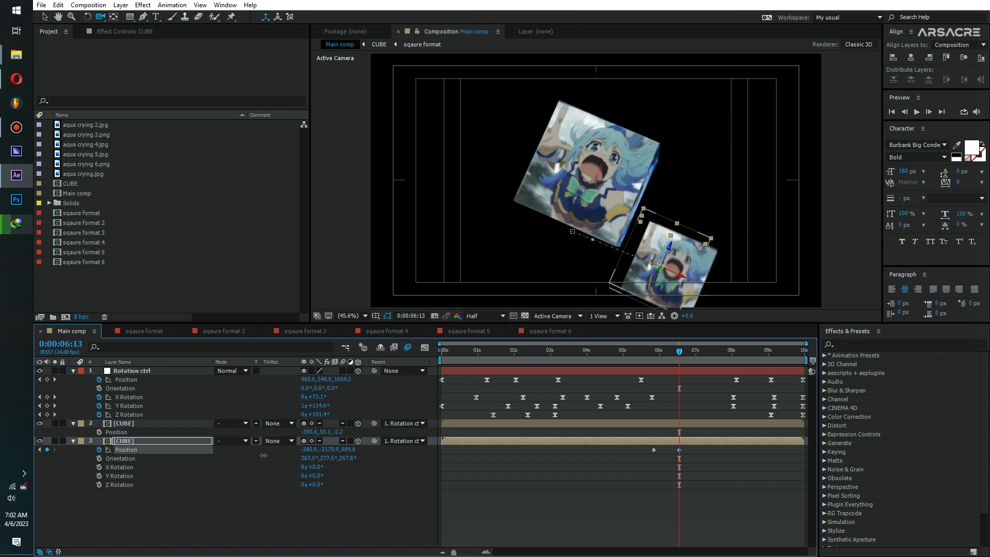
Set the lower CUBE's Position at 6:13 to 44.4, -2179.9, 803.8 and enable keyframing for its X, Y and Z Rotation.
{"action": "left_click_drag", "start_coordinate": [263, 456], "coordinate": [509, 433]}
{"action": "left_click_drag", "start_coordinate": [103, 469], "coordinate": [101, 485]}
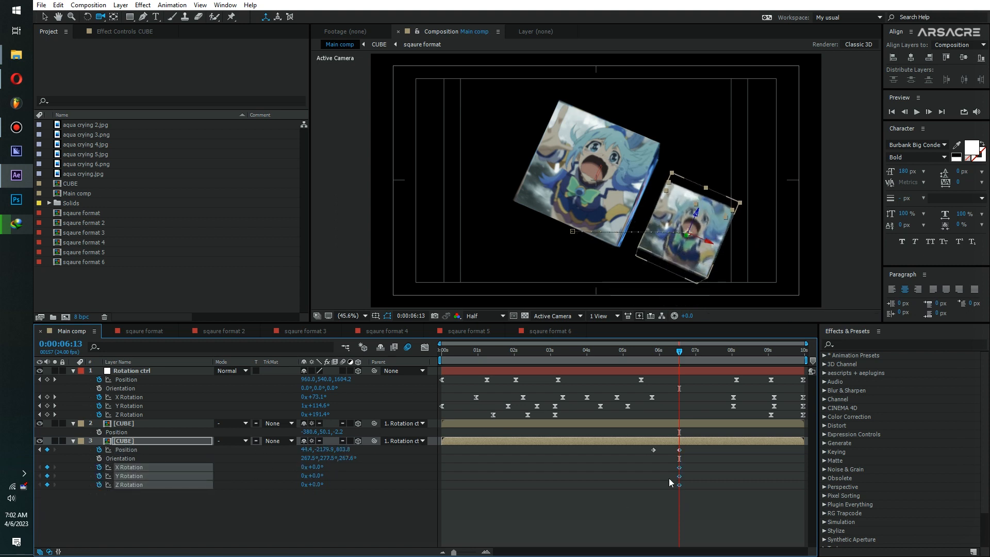
Keyframe the lower CUBE's unrotated state at about 5:20 and change its rotation values at 6:13 so it spins while separating.
{"action": "left_click", "coordinate": [653, 527]}
{"action": "left_click_drag", "start_coordinate": [309, 467], "coordinate": [787, 458]}
{"action": "left_click_drag", "start_coordinate": [312, 485], "coordinate": [282, 478]}
Apply Easy Ease to the lower CUBE's Position and Rotation keyframes, and go to 0:00:05:20.
{"action": "left_click_drag", "start_coordinate": [598, 516], "coordinate": [699, 447]}
{"action": "key", "text": "F9"}
{"action": "mouse_move", "coordinate": [666, 352]}
{"action": "left_mouse_down"}
{"action": "mouse_move", "coordinate": [615, 365]}
{"action": "mouse_move", "coordinate": [651, 368]}
{"action": "mouse_move", "coordinate": [653, 354]}
{"action": "left_mouse_up"}
{"action": "key", "text": "F2"}
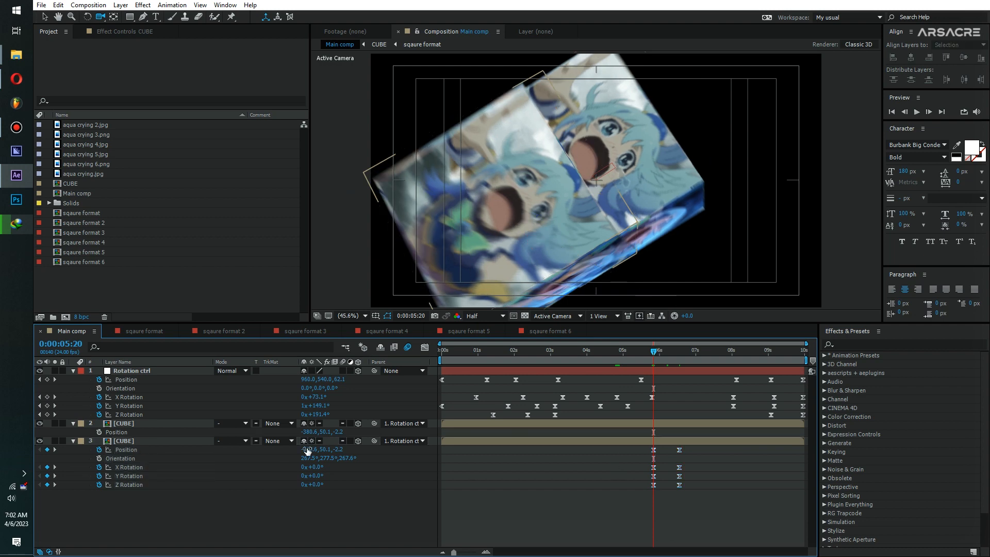
Set the lower CUBE's X position to -8.6 at 5:20 and trim the layer's start to that time.
{"action": "left_click_drag", "start_coordinate": [308, 449], "coordinate": [472, 435]}
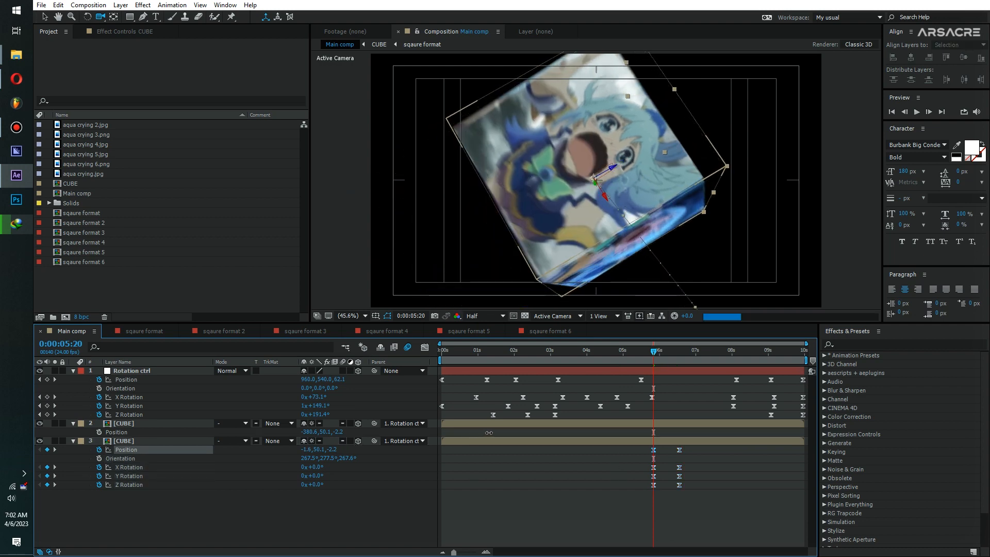
{"action": "left_click_drag", "start_coordinate": [488, 432], "coordinate": [485, 433]}
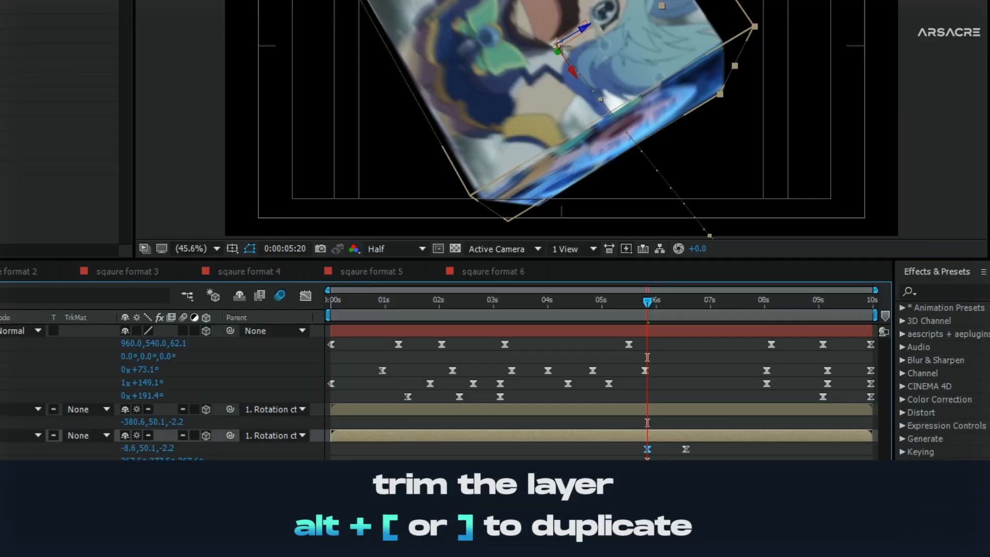
{"action": "key", "text": "alt+bracketleft"}
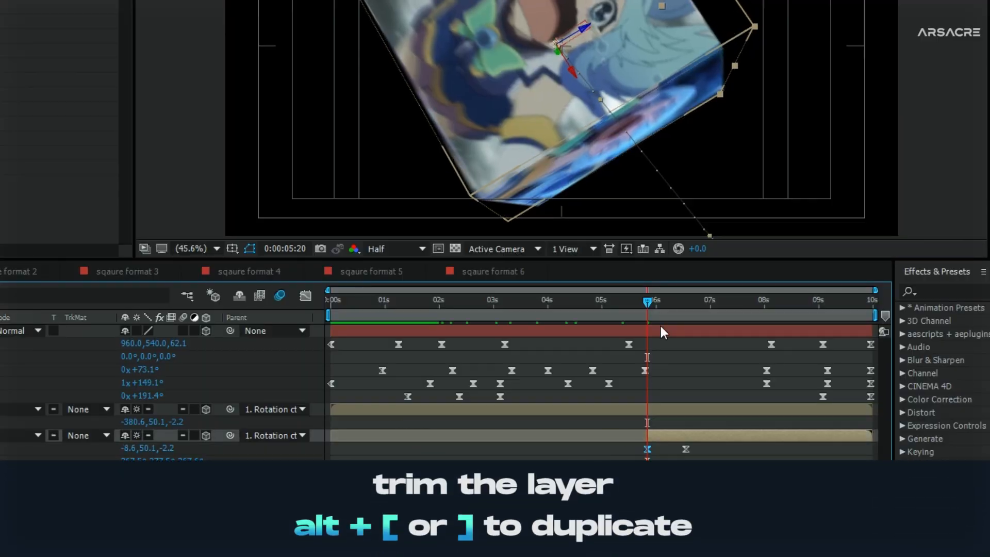
Preview the cube split from 5:05 and move the lower CUBE's ending Position and Rotation keyframes to about 7:07.
{"action": "left_click_drag", "start_coordinate": [656, 303], "coordinate": [624, 317]}
{"action": "key", "text": "space"}
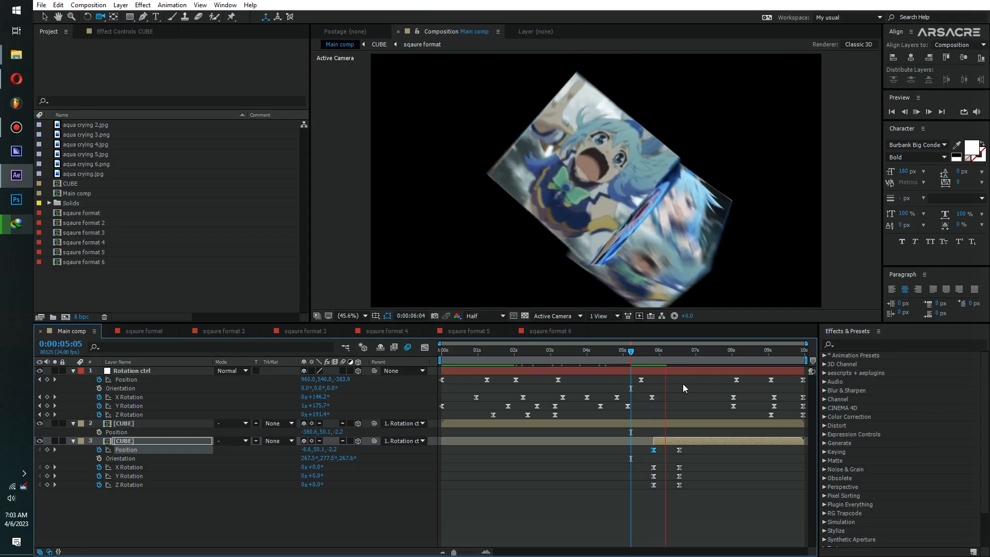
{"action": "left_click", "coordinate": [648, 356]}
{"action": "left_click_drag", "start_coordinate": [668, 446], "coordinate": [689, 489]}
{"action": "left_click_drag", "start_coordinate": [679, 475], "coordinate": [704, 475]}
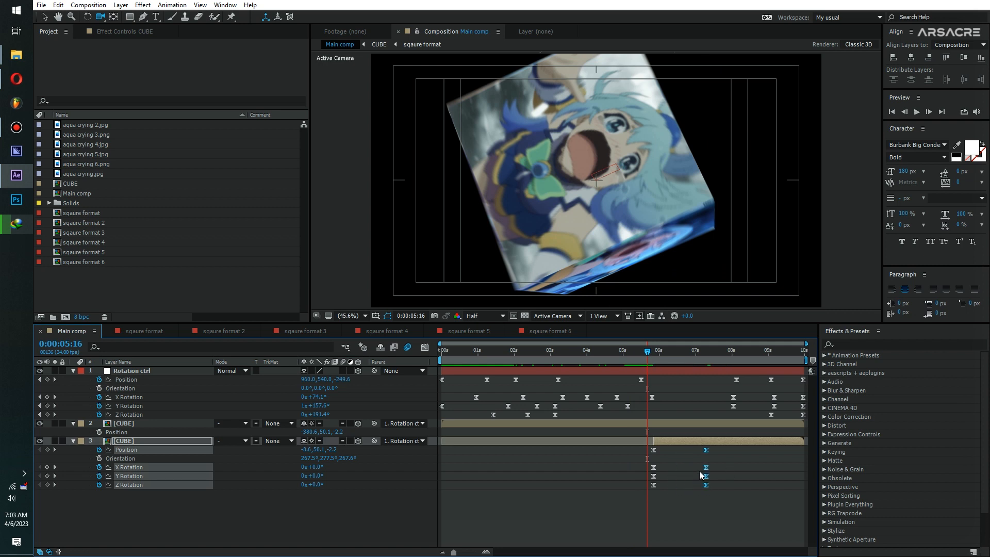
Reshape the lower CUBE's Position speed graph to start fast and slow down gradually, and preview the move.
{"action": "left_click", "coordinate": [706, 450]}
{"action": "left_click", "coordinate": [425, 347]}
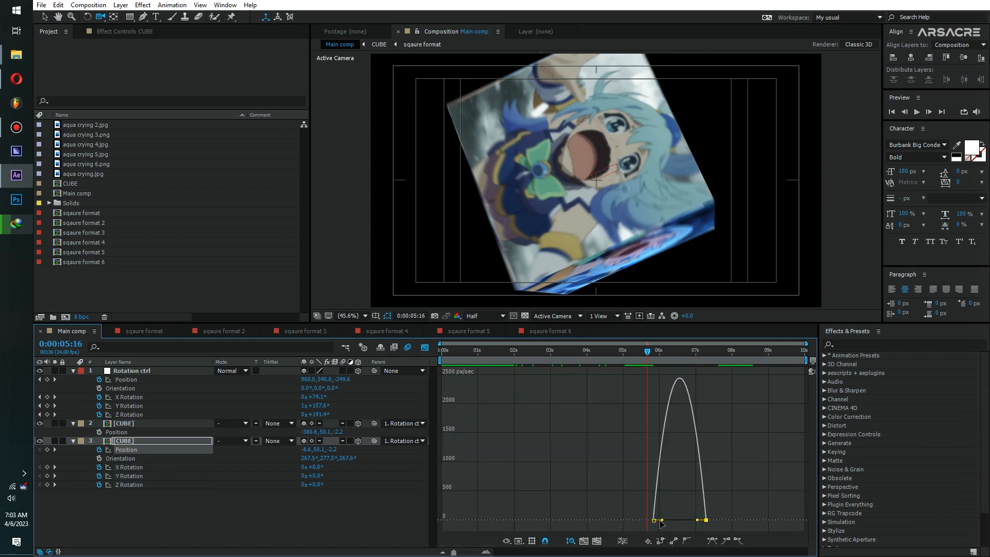
{"action": "left_click_drag", "start_coordinate": [654, 519], "coordinate": [683, 520]}
{"action": "key", "text": "space"}
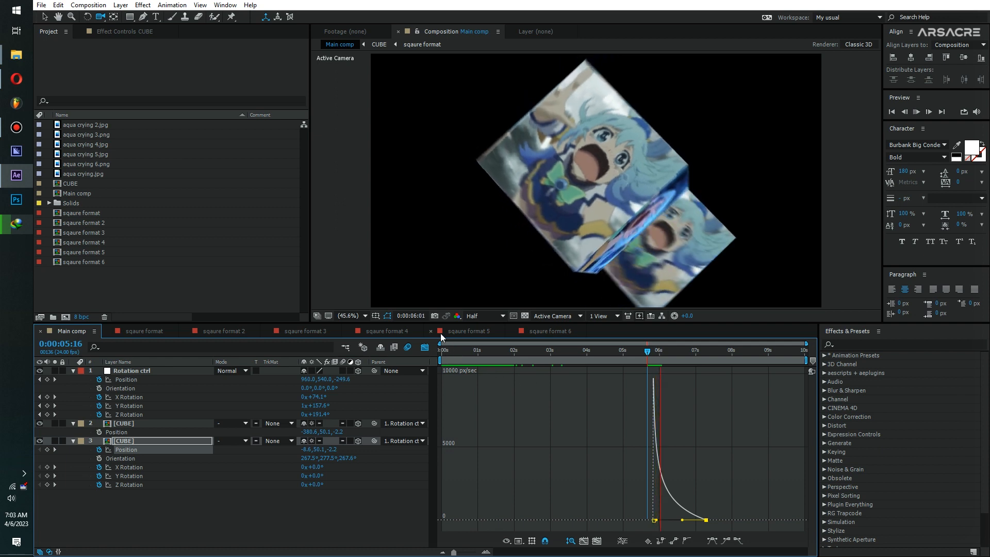
Return to the keyframe view with the lower CUBE's Rotation keyframes offset to about 6:03 and 7:14, and scrub to 6:20 to check.
{"action": "key", "text": "shift+F3"}
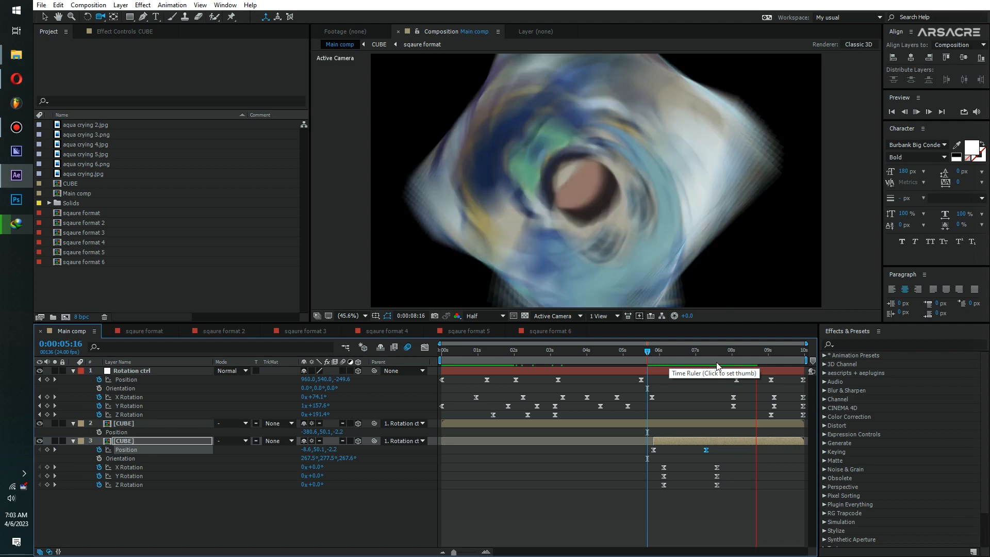
{"action": "left_click", "coordinate": [652, 360]}
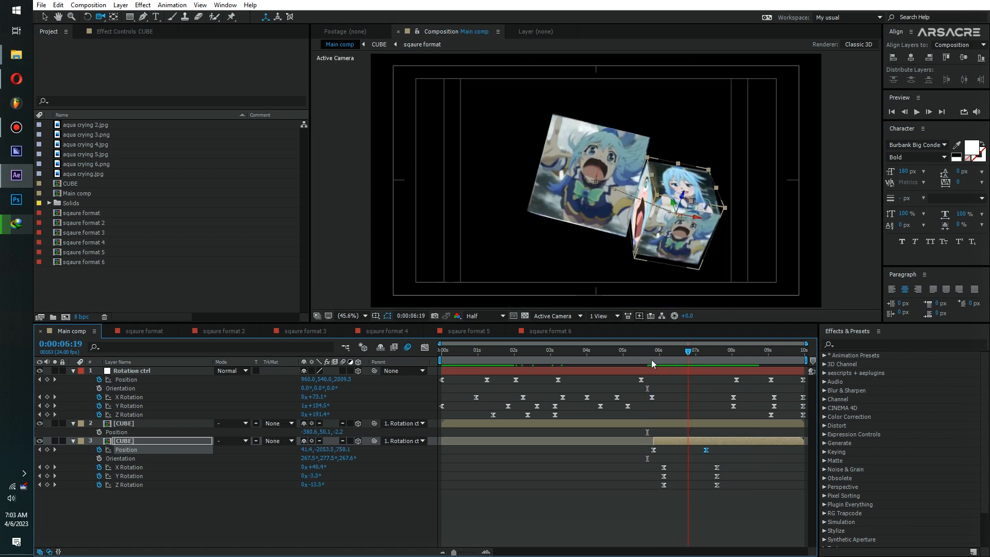
{"action": "left_click_drag", "start_coordinate": [670, 354], "coordinate": [692, 358]}
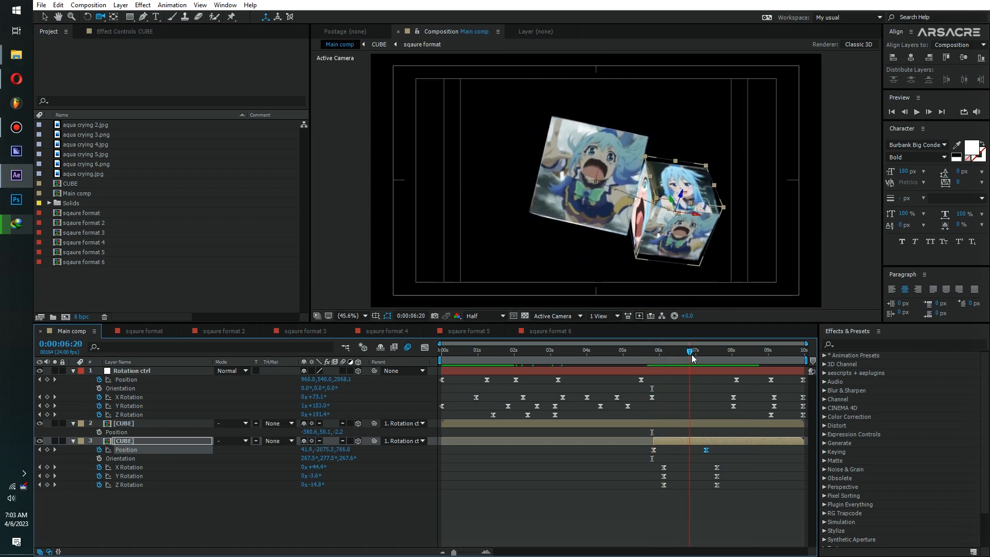
Duplicate the lower CUBE layer and move the bottom copy's ending Position across to the main cube's other side, at about 146, -2156, -1184.
{"action": "left_click", "coordinate": [688, 441]}
{"action": "key", "text": "ctrl+d"}
{"action": "left_click", "coordinate": [682, 449]}
{"action": "left_click", "coordinate": [706, 458]}
{"action": "key", "text": "v"}
{"action": "left_click_drag", "start_coordinate": [656, 196], "coordinate": [481, 195]}
Adjust the bottom CUBE copy's ending rotation keyframes at about 7:14 to X 158.8°, Y 63.4° and Z -34.0°.
{"action": "left_click", "coordinate": [717, 360]}
{"action": "left_click_drag", "start_coordinate": [320, 476], "coordinate": [350, 476]}
{"action": "mouse_move", "coordinate": [315, 485]}
{"action": "left_mouse_down"}
{"action": "mouse_move", "coordinate": [338, 490]}
{"action": "mouse_move", "coordinate": [315, 493]}
{"action": "left_mouse_up"}
Trim the ends of both split-off CUBE layers to 9:02 and preview the split from 5:09.
{"action": "left_click", "coordinate": [646, 360]}
{"action": "key", "text": "space"}
{"action": "left_click", "coordinate": [772, 360]}
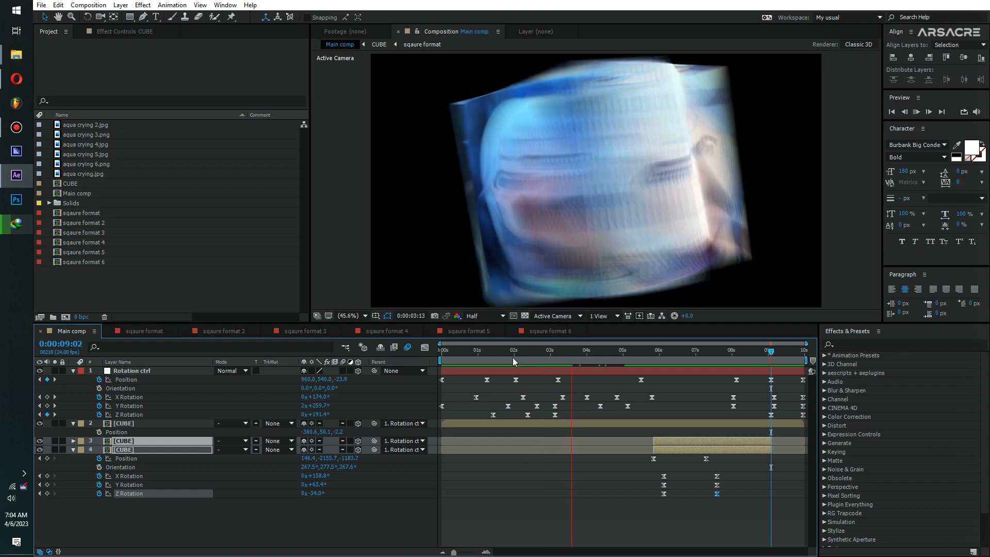
{"action": "left_click_drag", "start_coordinate": [513, 358], "coordinate": [636, 358]}
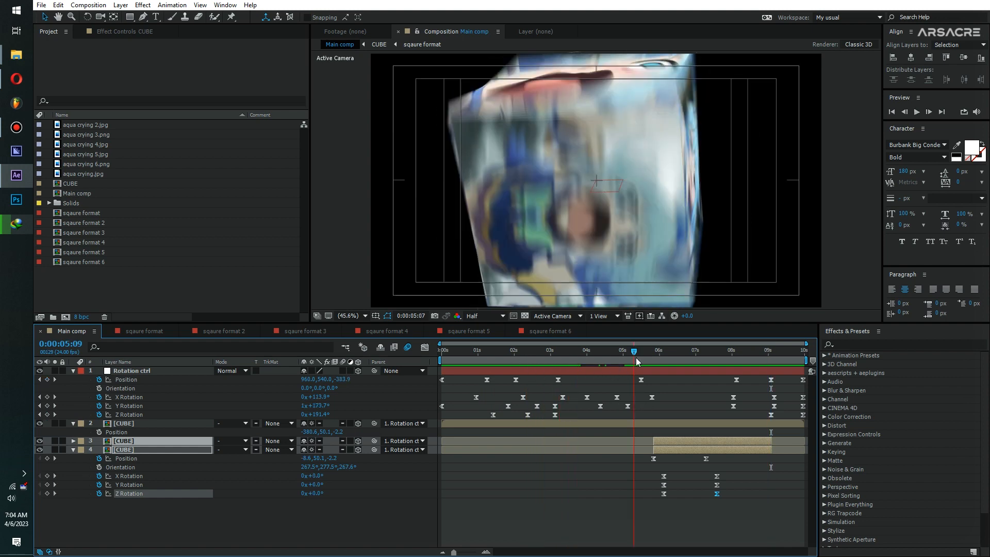
{"action": "key", "text": "space"}
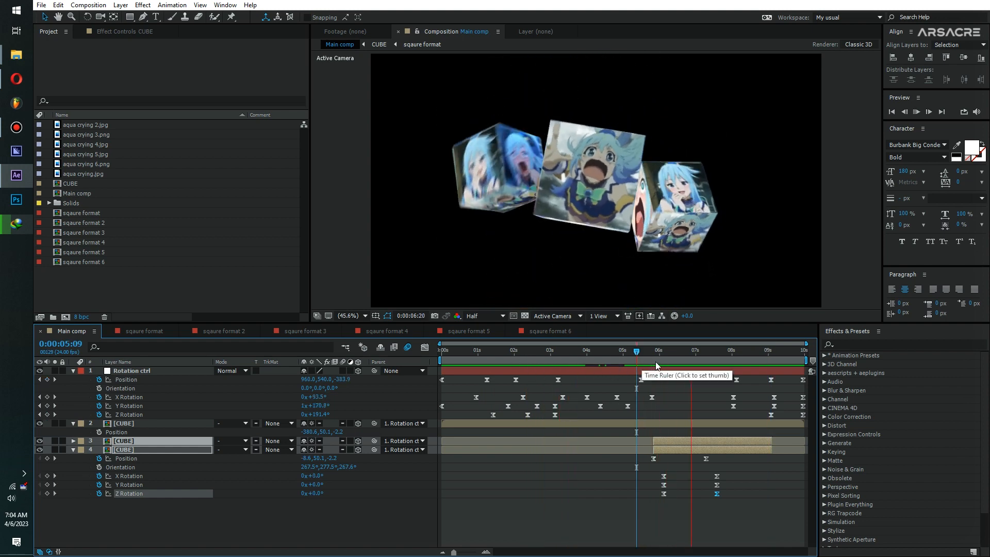
{"action": "key", "text": "space"}
Create an adjustment layer above all the other layers in Main comp and name it Light ray.
{"action": "right_click", "coordinate": [487, 373]}
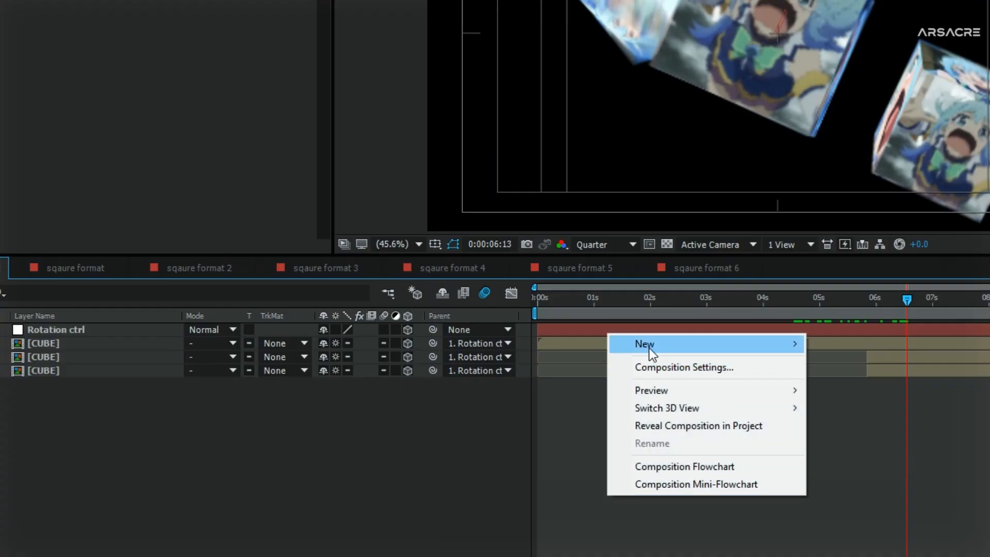
{"action": "mouse_move", "coordinate": [649, 348]}
{"action": "left_click", "coordinate": [854, 471]}
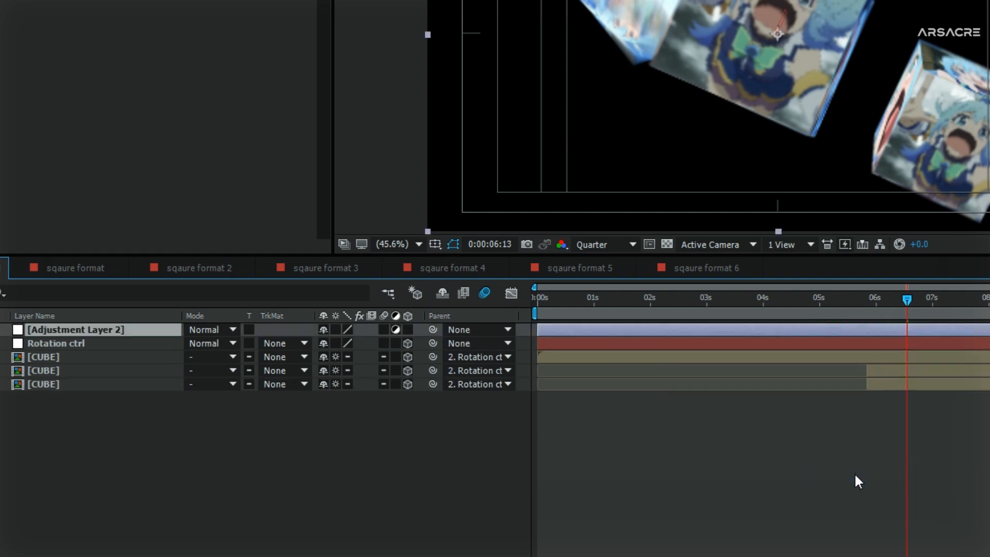
{"action": "key", "text": "Return"}
{"action": "type", "text": "Light ray"}
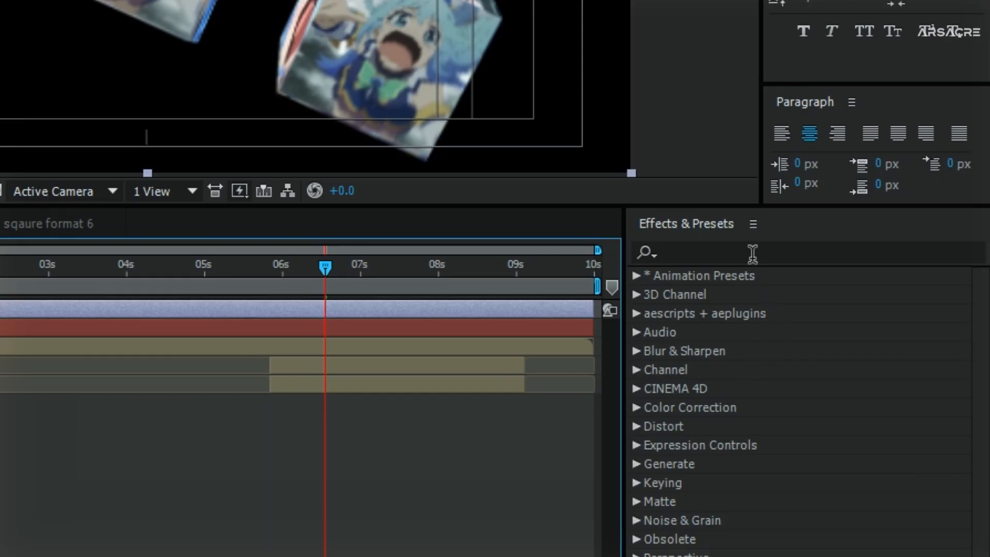
Find the CC Light Burst 2.5 effect and apply it to the Light ray layer.
{"action": "left_click", "coordinate": [753, 253]}
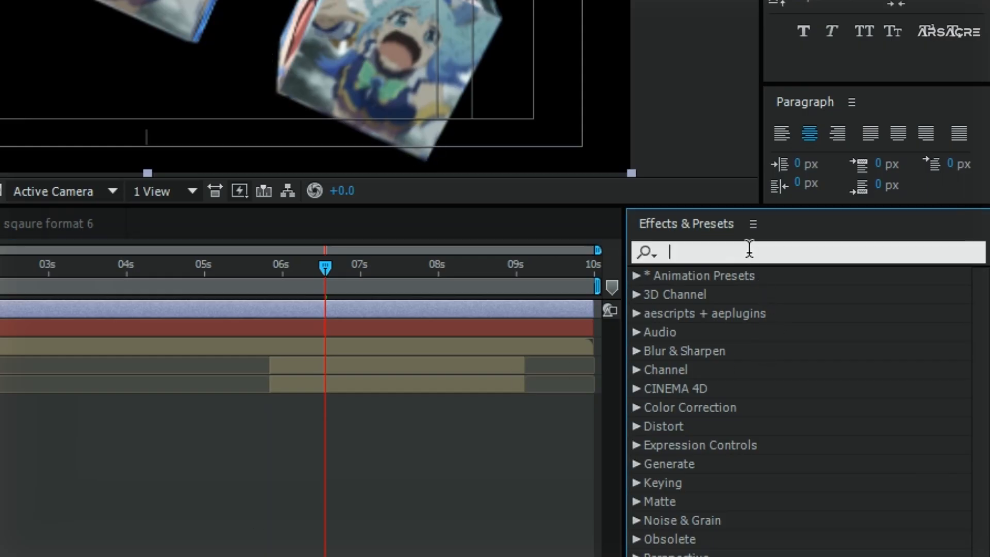
{"action": "type", "text": "2.5"}
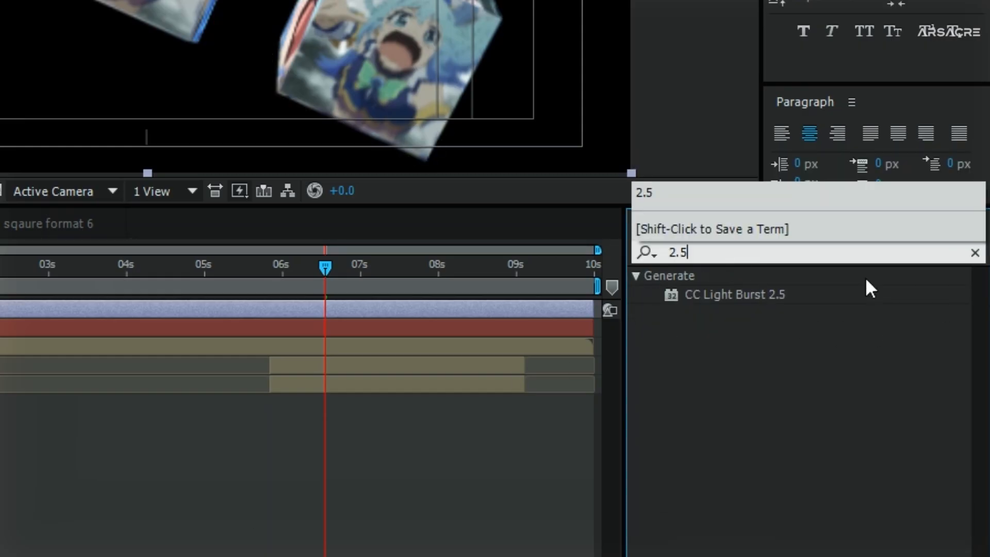
{"action": "left_click_drag", "start_coordinate": [753, 307], "coordinate": [807, 303]}
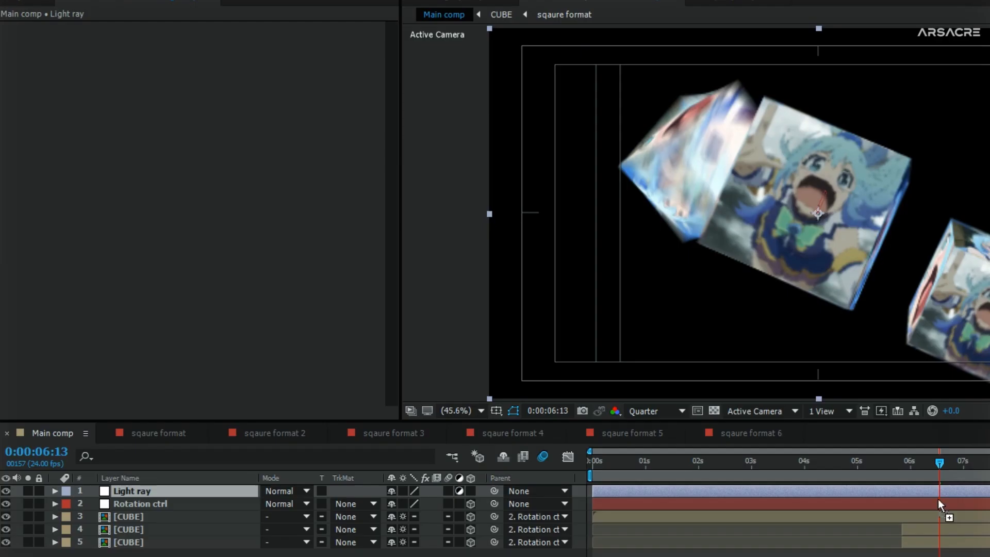
{"action": "left_click_drag", "start_coordinate": [940, 506], "coordinate": [889, 491]}
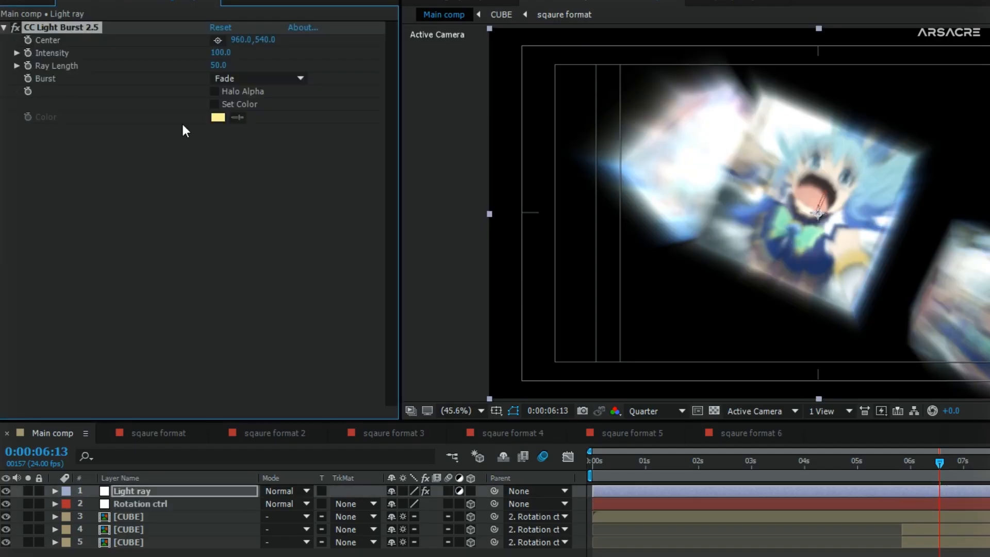
Try CC Light Burst 2.5 with an Intensity of 300 and a Ray Length of 80.
{"action": "type", "text": "300"}
{"action": "key", "text": "Return"}
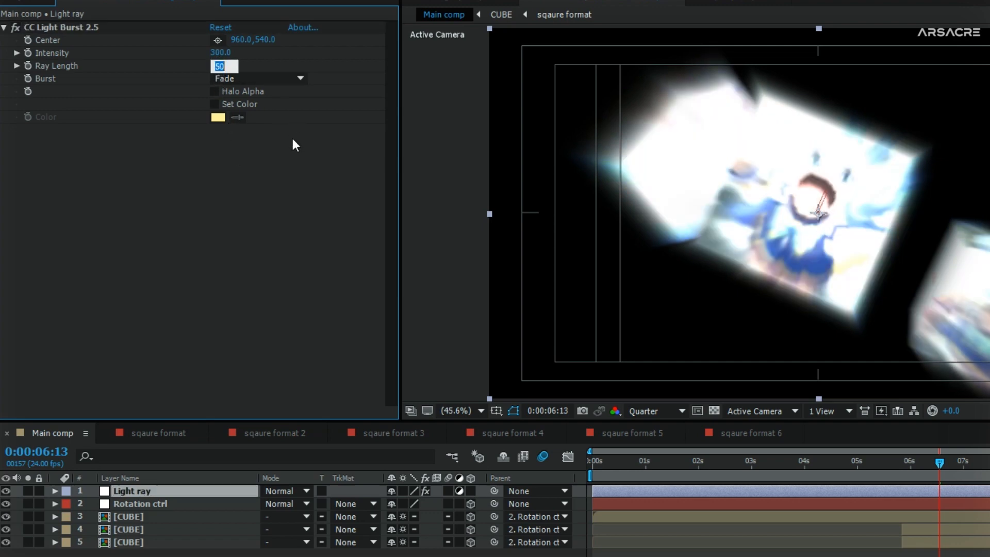
{"action": "type", "text": "80"}
{"action": "key", "text": "Return"}
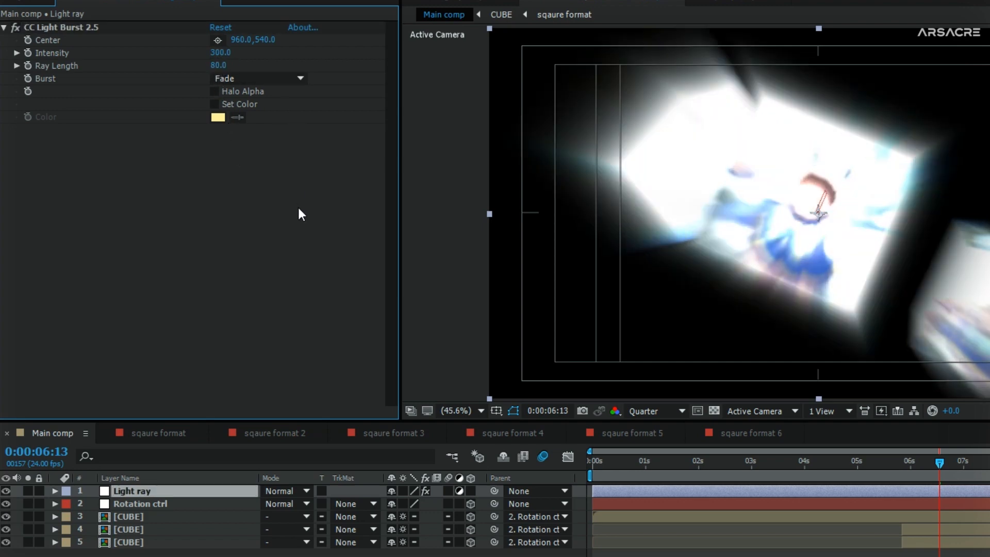
Set the light burst's Intensity to 80 and Ray Length to 115, and change the Light ray layer's blend mode to Soft Light.
{"action": "left_click_drag", "start_coordinate": [220, 55], "coordinate": [248, 62]}
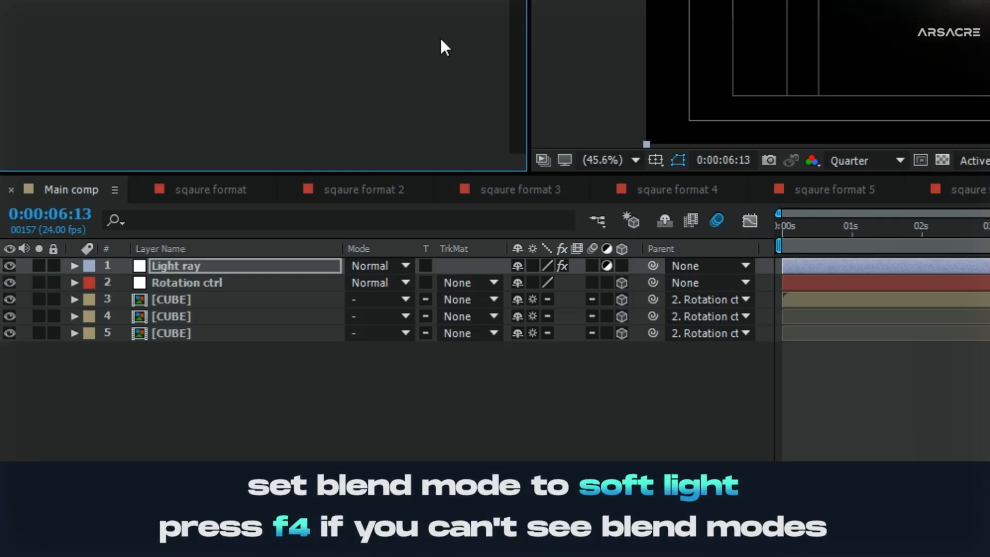
{"action": "left_click", "coordinate": [392, 265]}
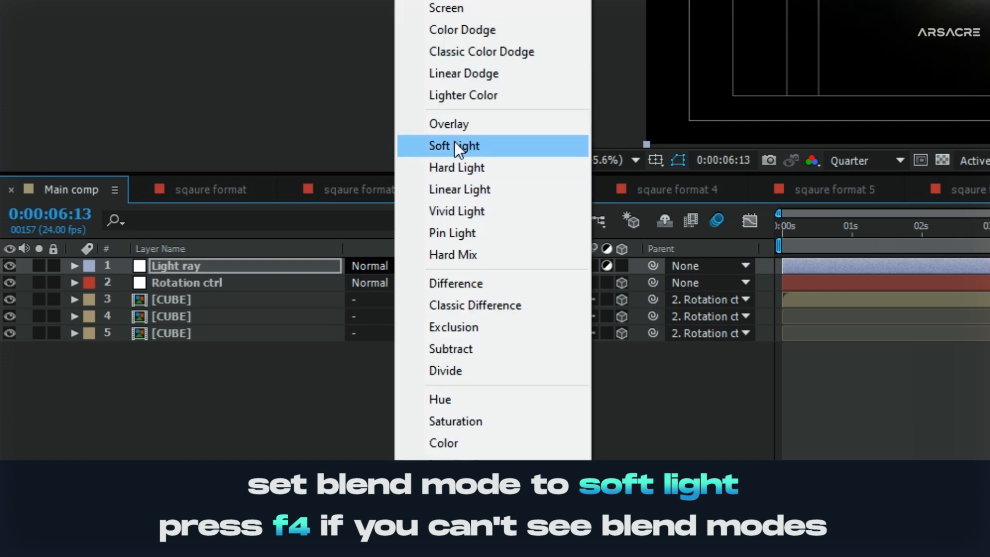
{"action": "left_click", "coordinate": [461, 145]}
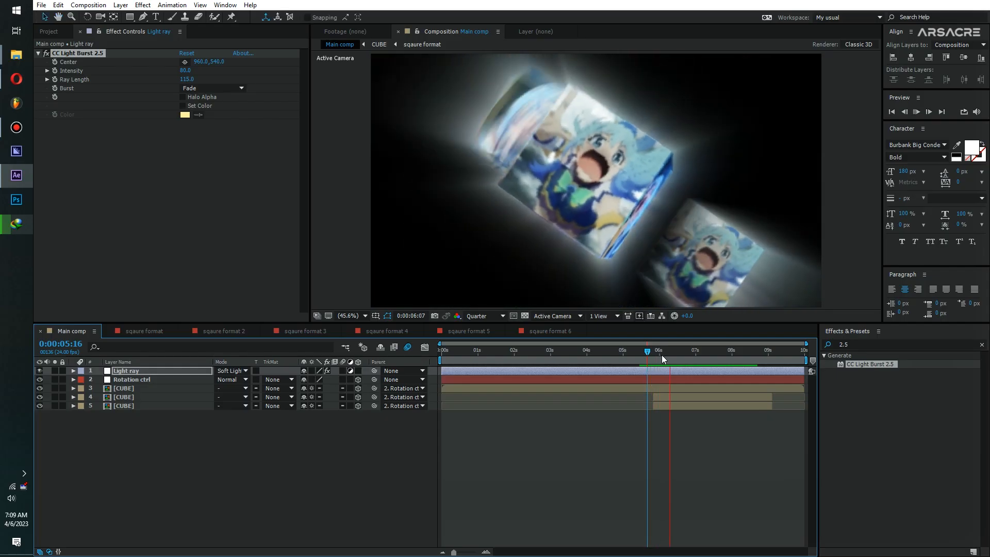
{"action": "left_click_drag", "start_coordinate": [661, 355], "coordinate": [690, 437]}
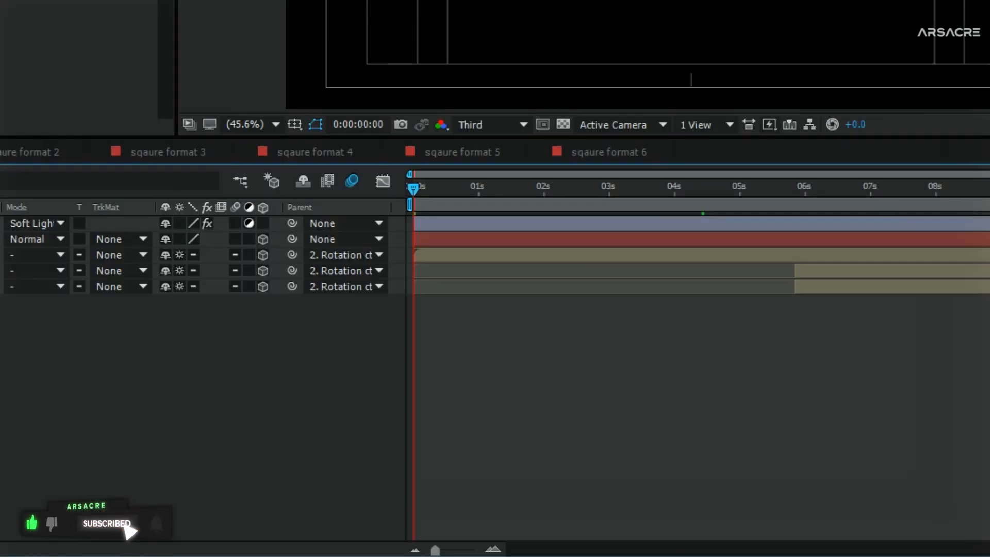
Create a white 1920 × 1080 px solid named Background in Main comp.
{"action": "right_click", "coordinate": [246, 450]}
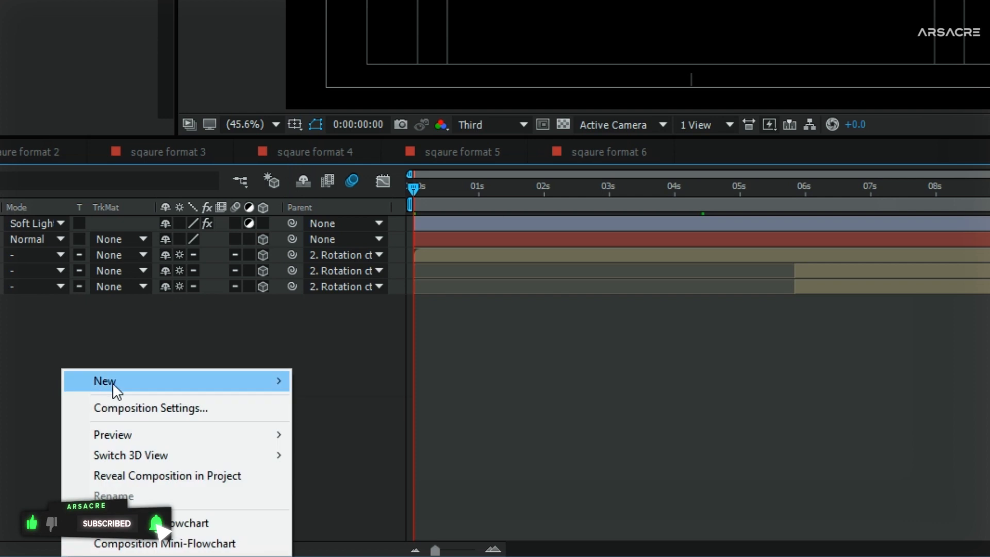
{"action": "mouse_move", "coordinate": [274, 459]}
{"action": "left_click", "coordinate": [341, 238]}
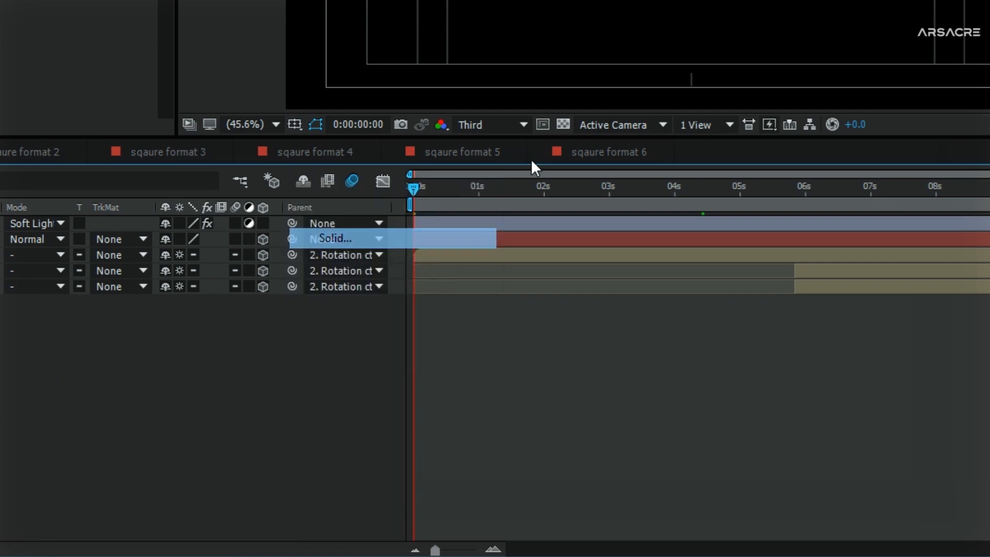
{"action": "type", "text": "Background"}
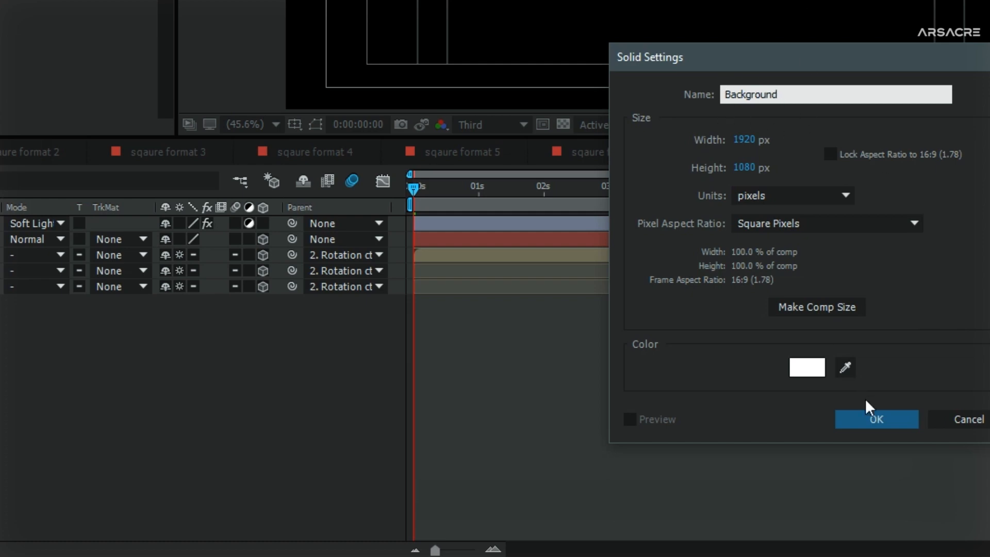
{"action": "left_click", "coordinate": [883, 422]}
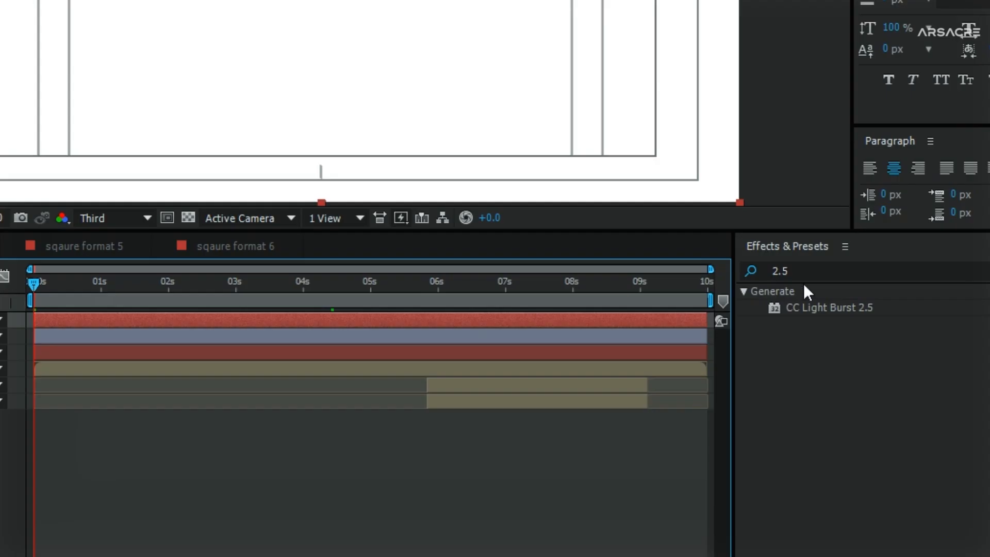
Apply Gradient Ramp to the Background solid, with the shape set to Radial Ramp and its colors swapped.
{"action": "left_click", "coordinate": [815, 271]}
{"action": "type", "text": "ramp"}
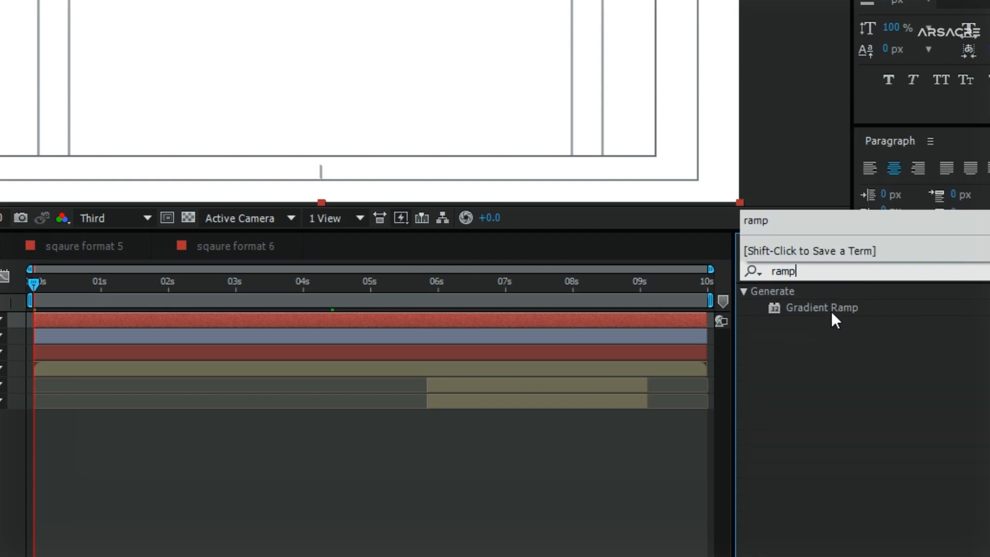
{"action": "left_click_drag", "start_coordinate": [828, 308], "coordinate": [200, 454]}
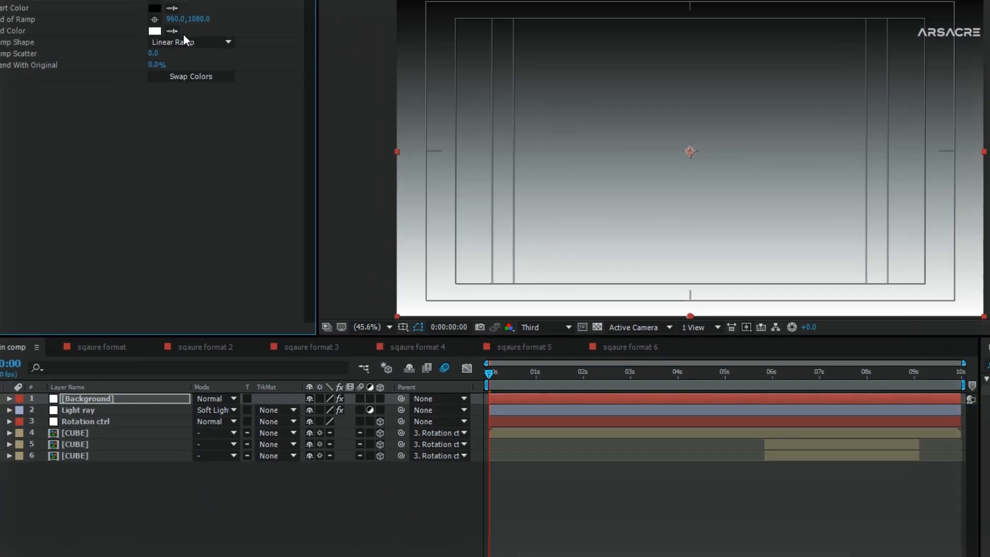
{"action": "left_click", "coordinate": [187, 41]}
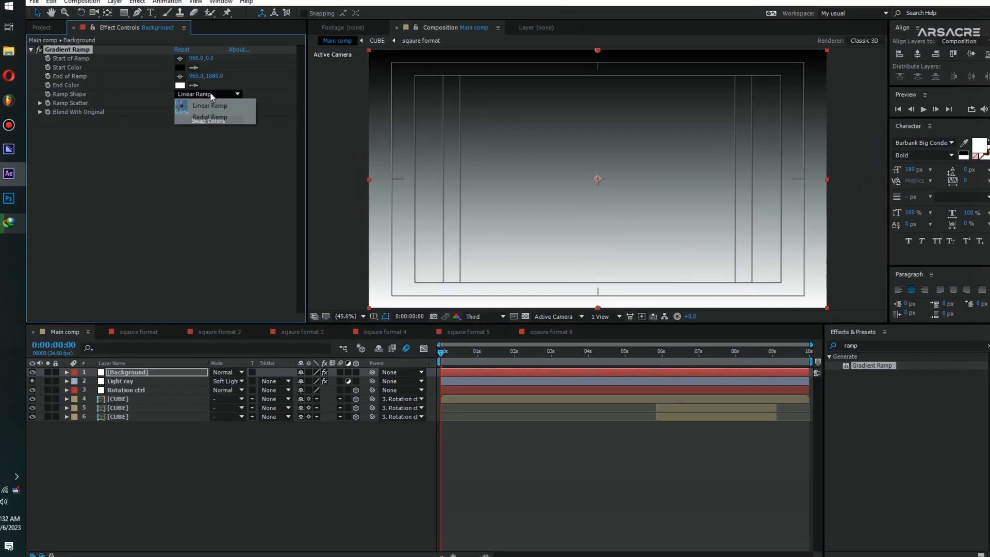
{"action": "left_click", "coordinate": [201, 73]}
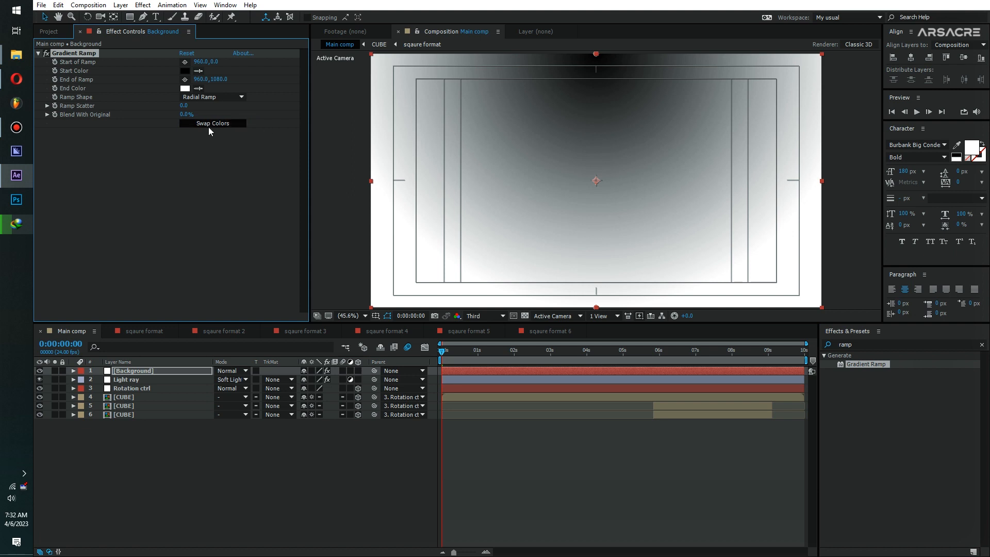
{"action": "left_click", "coordinate": [221, 123]}
Set the background gradient's Start Color to 434D55.
{"action": "left_click", "coordinate": [185, 71]}
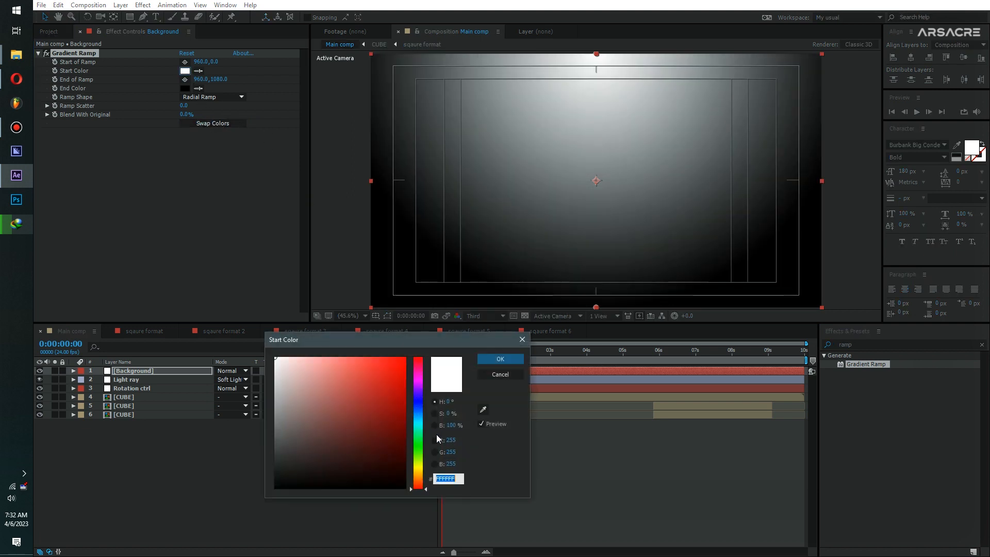
{"action": "type", "text": "434D55"}
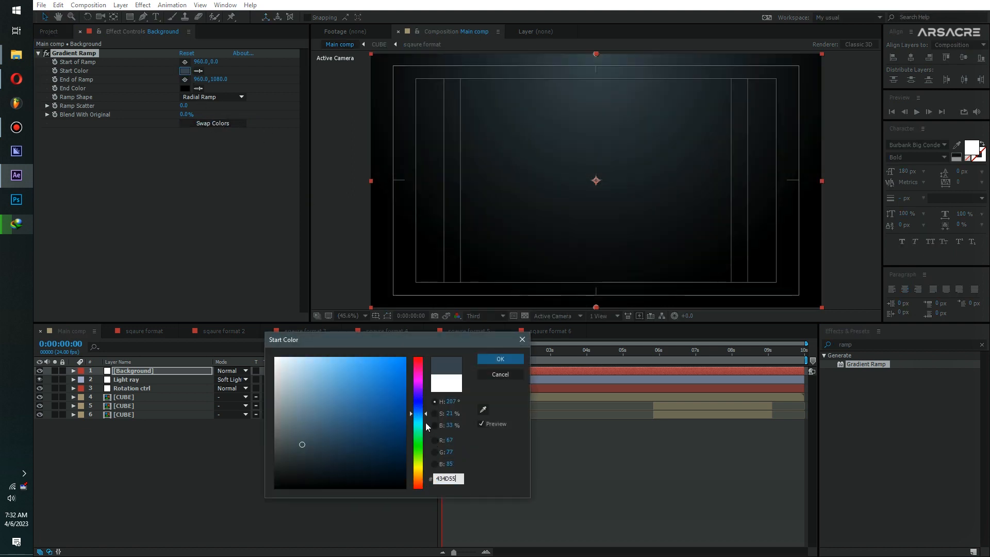
{"action": "left_click", "coordinate": [519, 361]}
Set the background gradient's End Color to a very dark blue and move the Background layer beneath all CUBE layers.
{"action": "left_click", "coordinate": [185, 88]}
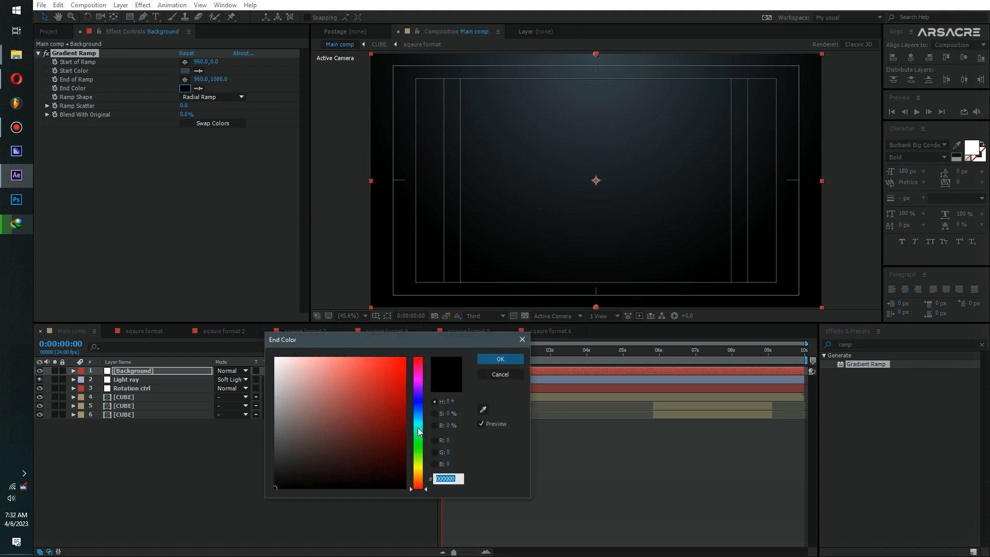
{"action": "left_click_drag", "start_coordinate": [419, 409], "coordinate": [412, 417]}
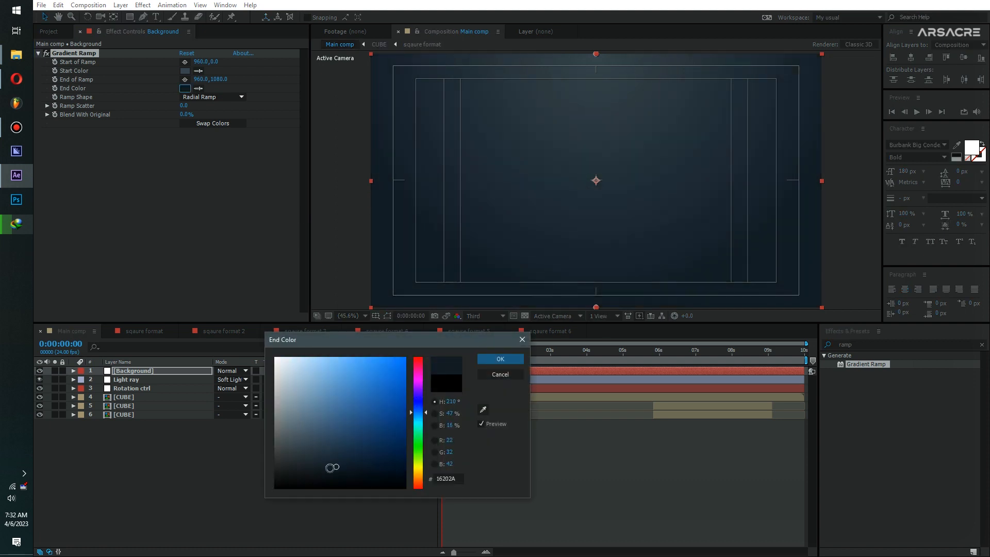
{"action": "left_click", "coordinate": [304, 469]}
{"action": "left_click", "coordinate": [501, 359]}
{"action": "left_click_drag", "start_coordinate": [187, 370], "coordinate": [183, 428]}
Add the expression wiggle(3, 15) to the Rotation ctrl null's Position and preview the animation from the start.
{"action": "left_click", "coordinate": [116, 333]}
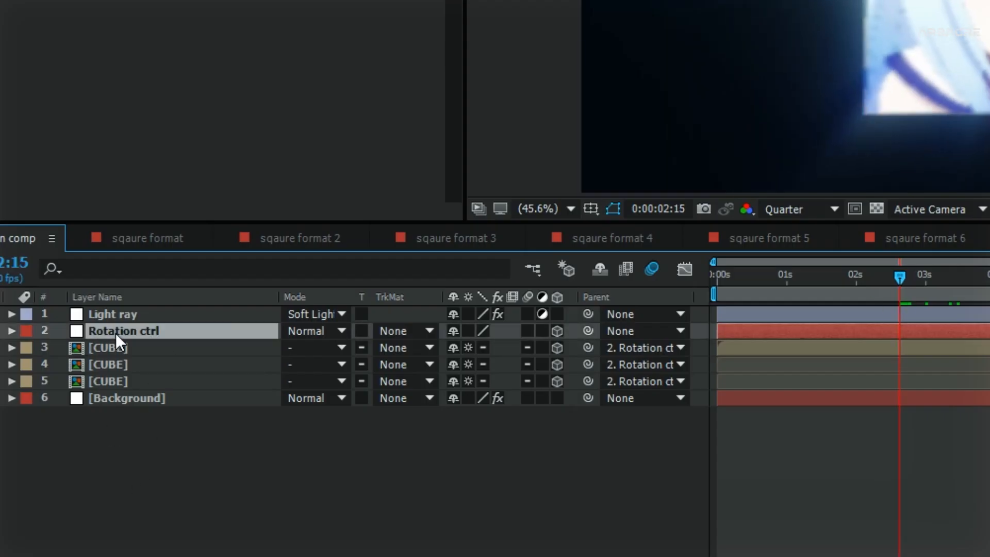
{"action": "key", "text": "p"}
{"action": "left_click", "coordinate": [56, 348]}
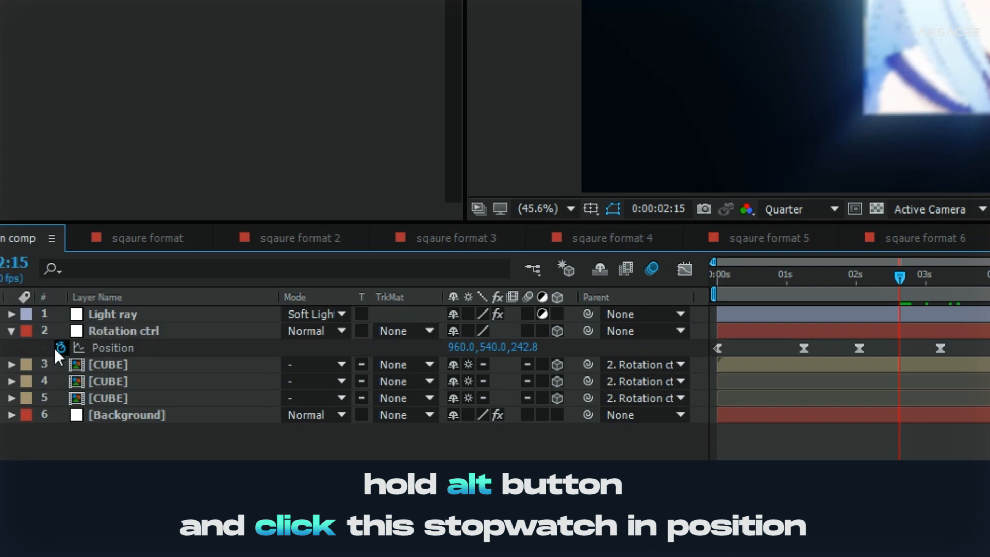
{"action": "left_click", "coordinate": [61, 348], "text": "alt"}
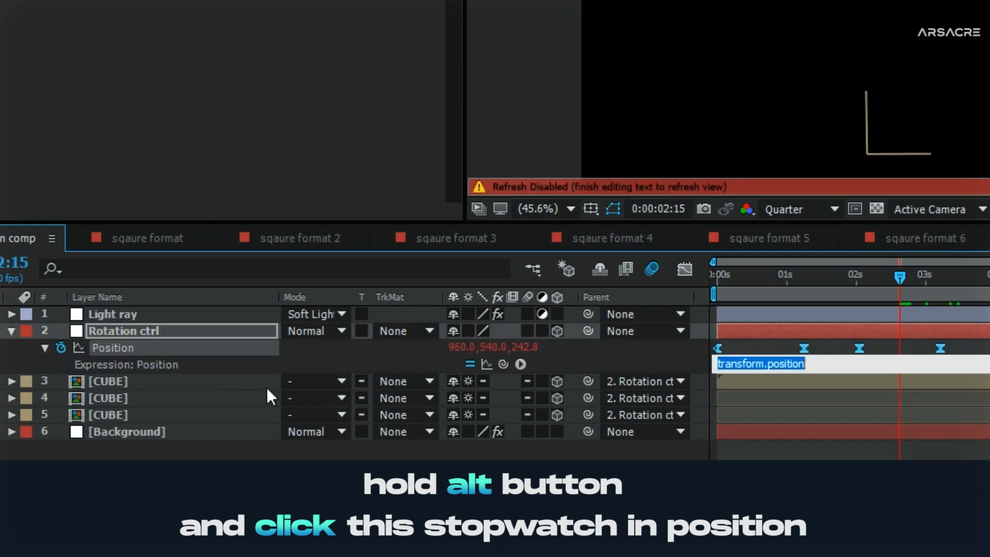
{"action": "type", "text": "wiggle(3, 15"}
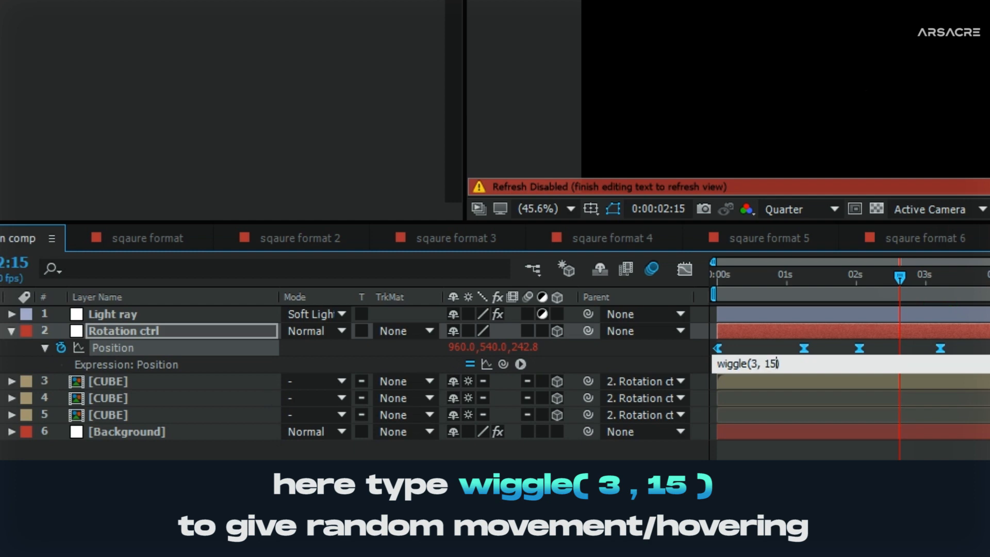
{"action": "left_click", "coordinate": [519, 451]}
{"action": "left_click_drag", "start_coordinate": [880, 276], "coordinate": [700, 304]}
{"action": "key", "text": "space"}
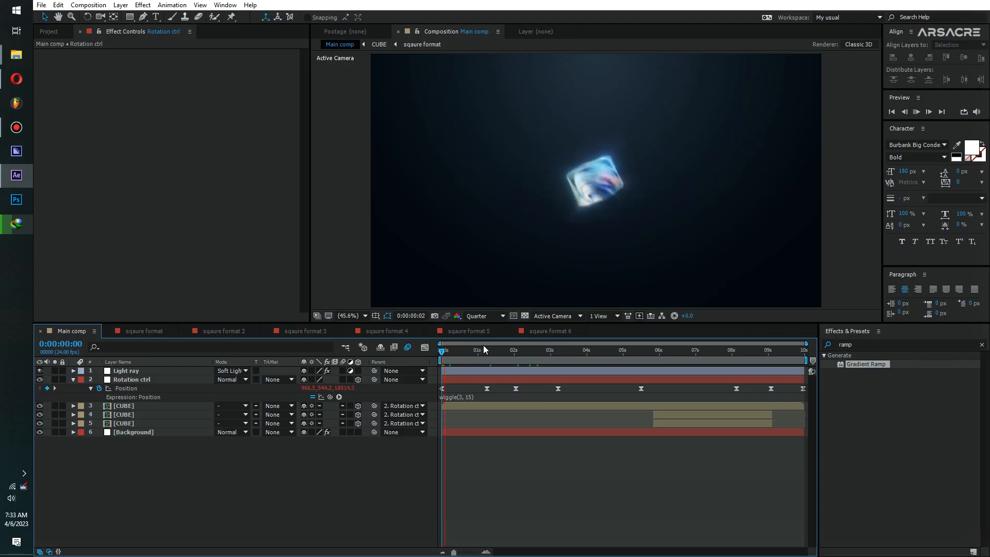